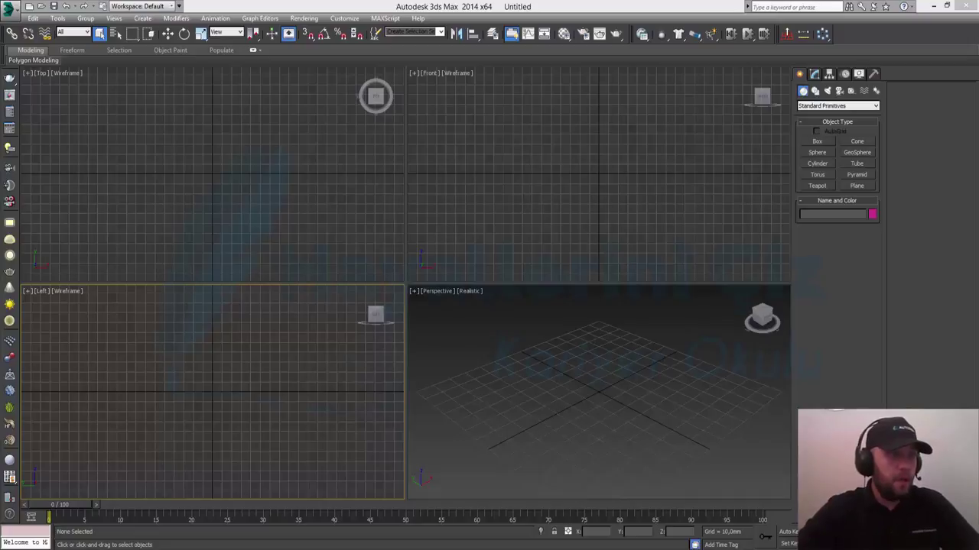
Open the Perspective viewport's background settings with Alt+B and choose to use an image file.
left_click(474, 339)
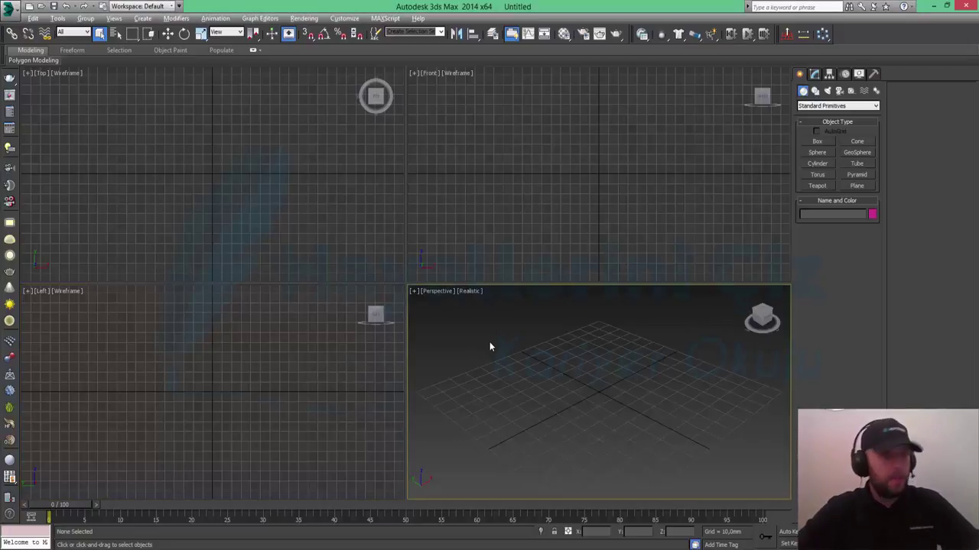
key("alt+b")
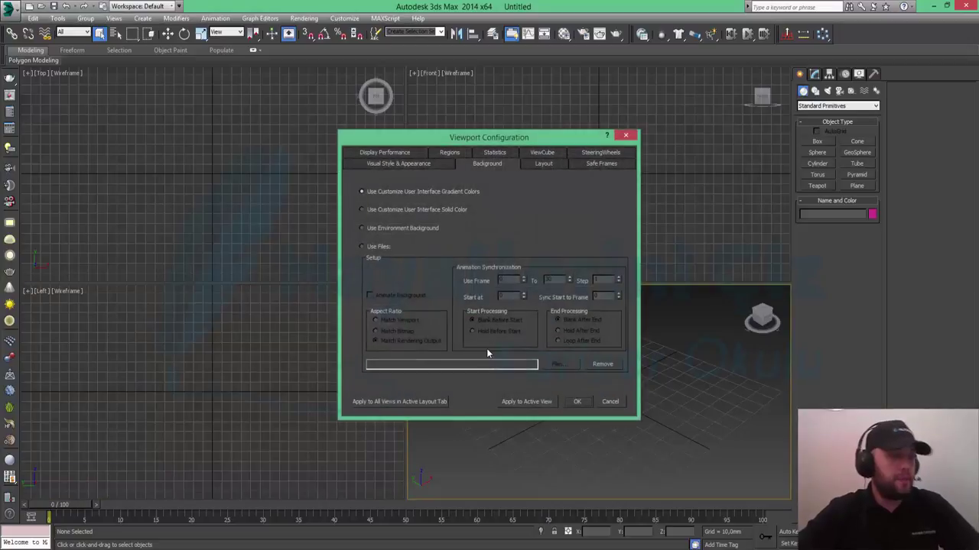
left_click(373, 250)
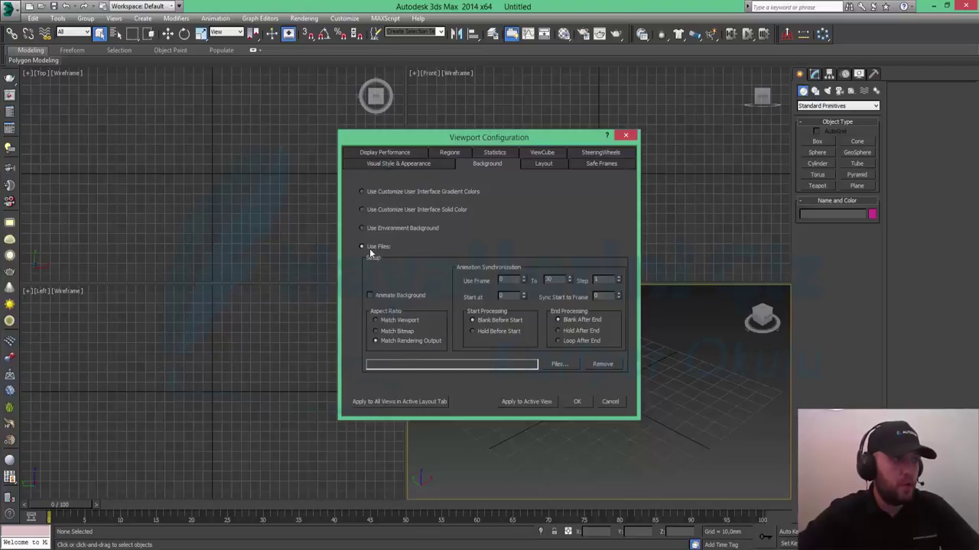
left_click(560, 364)
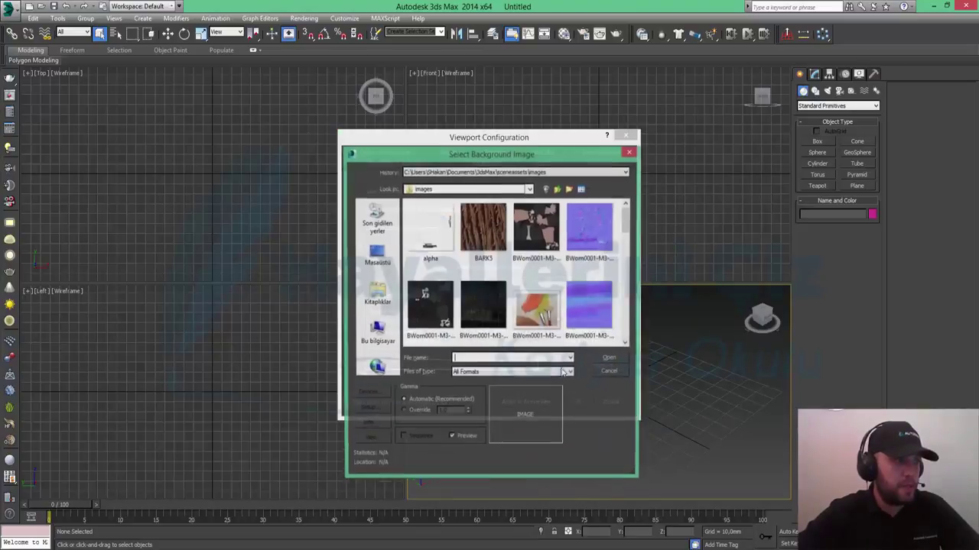
Pick the plaza photo from the HTM-LIT_env-match Photomerge folder and apply it to the active view.
left_click(377, 260)
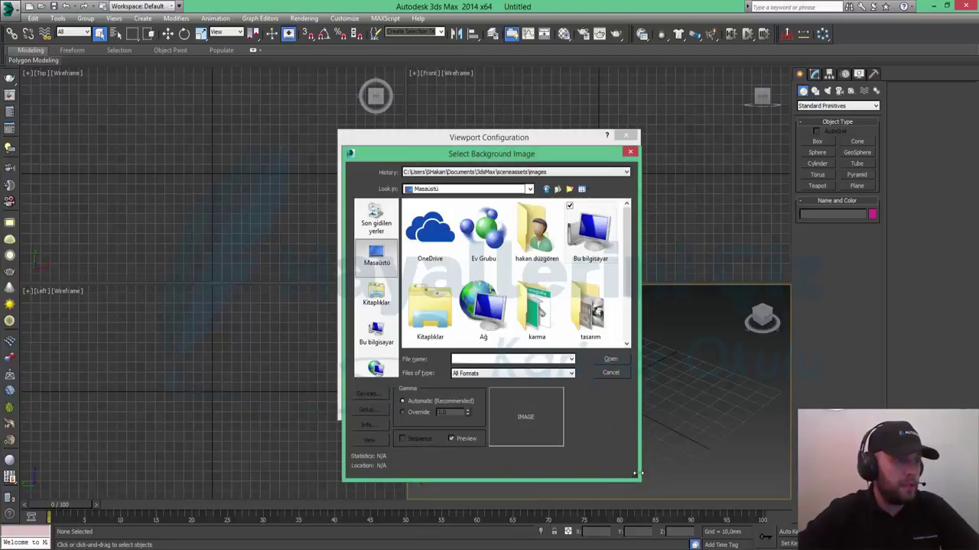
left_click_drag(639, 479, 742, 517)
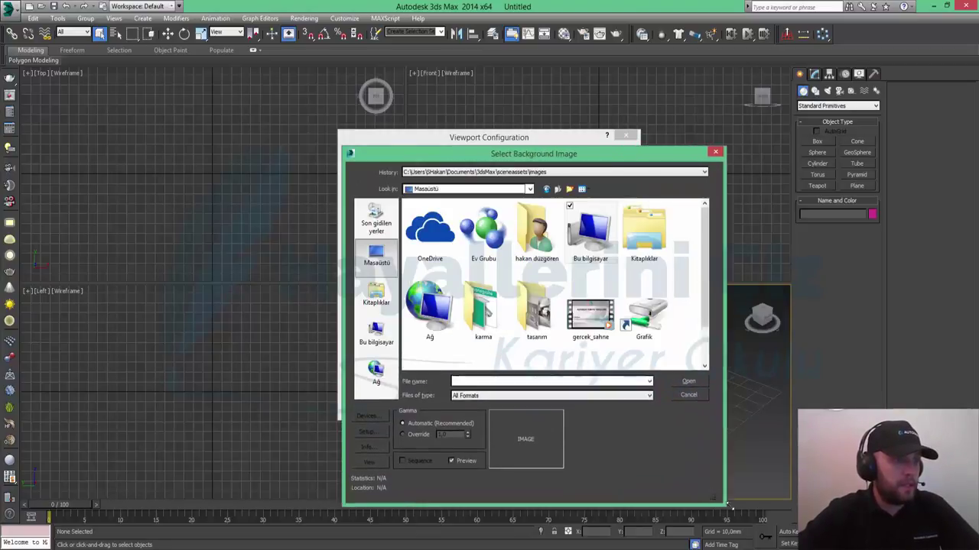
double_click(535, 250)
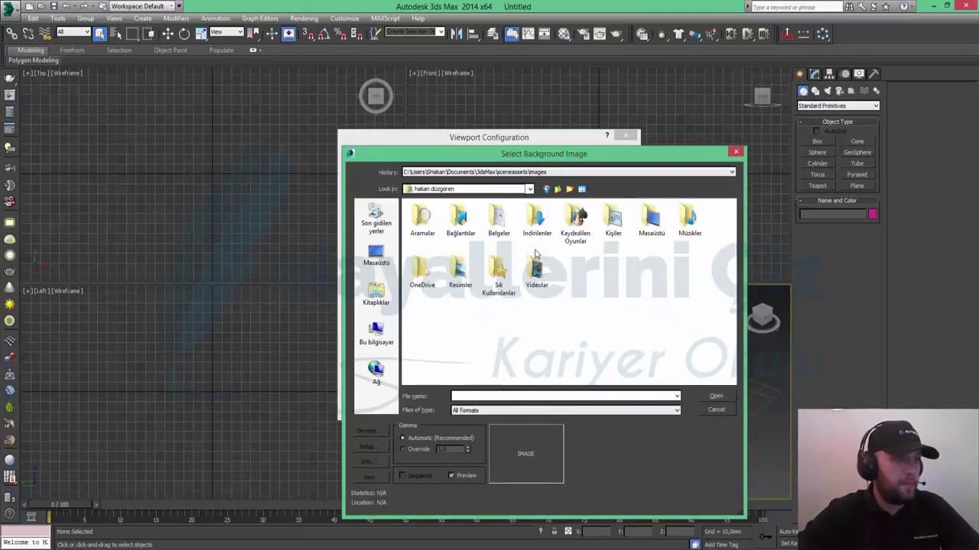
double_click(531, 223)
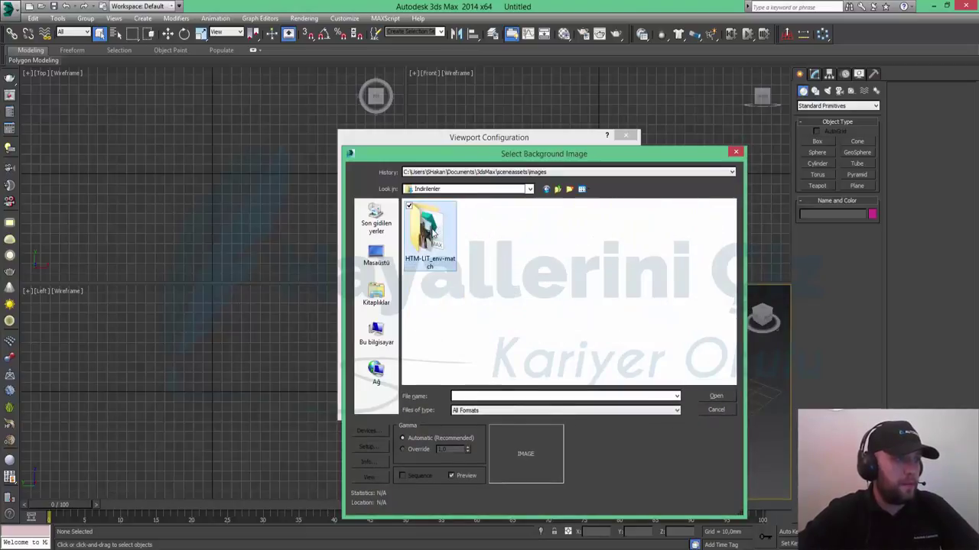
double_click(438, 253)
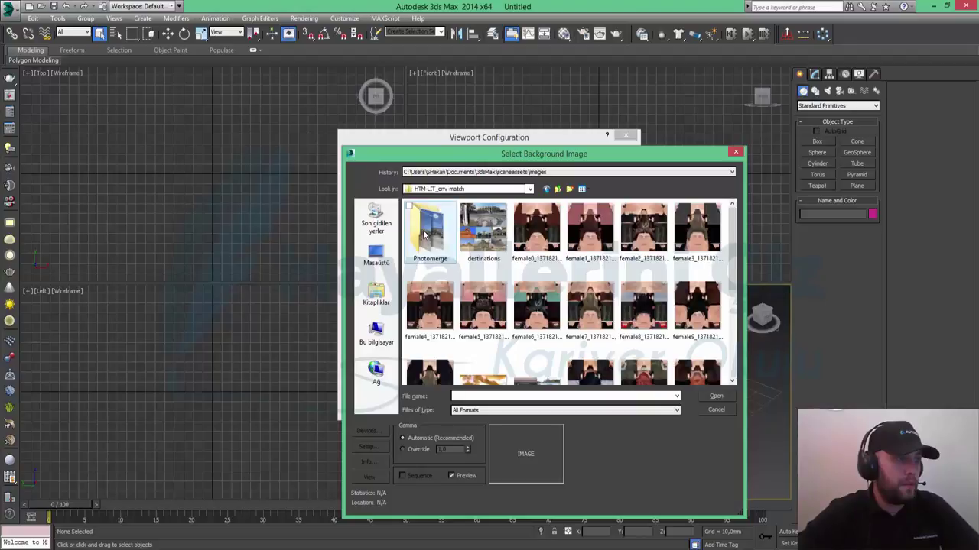
double_click(439, 251)
double_click(432, 242)
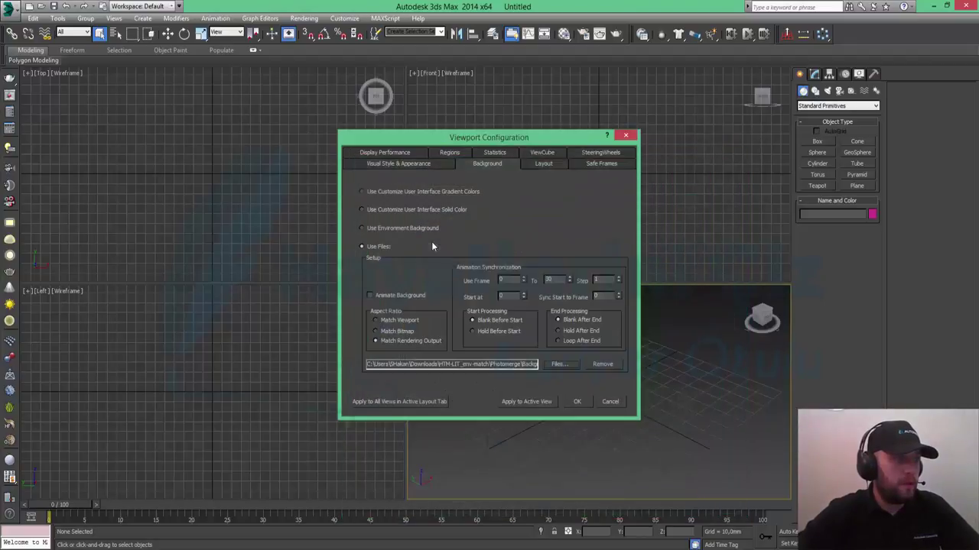
left_click(532, 399)
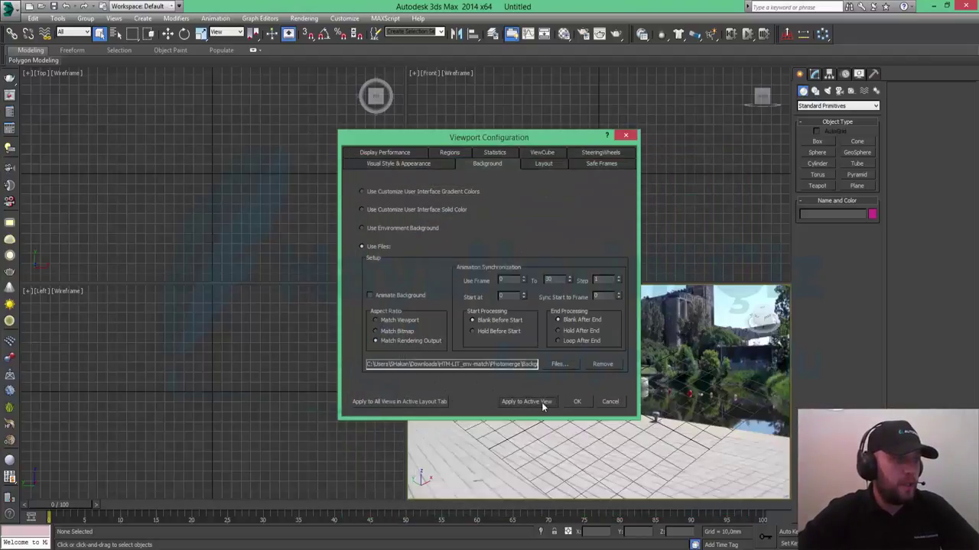
left_click(578, 403)
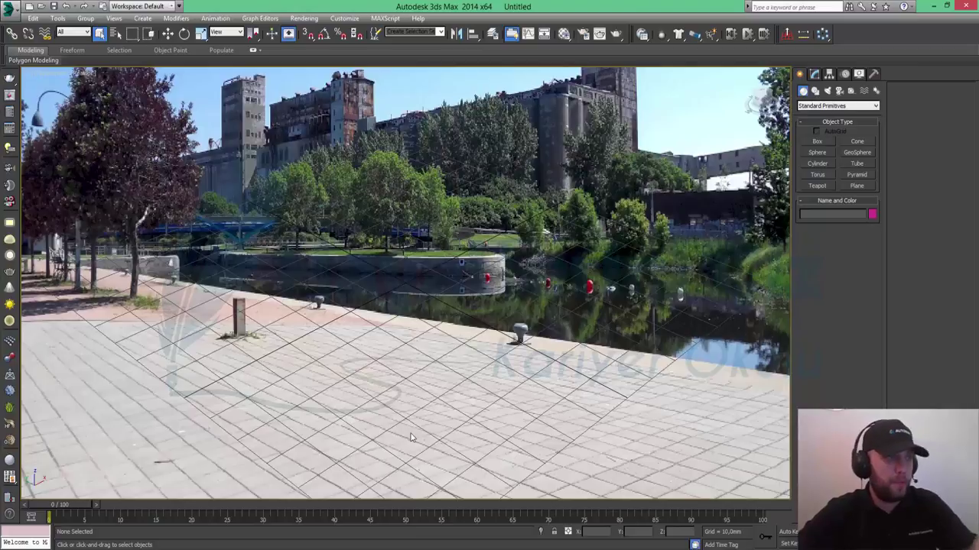
Zoom out and orbit the perspective view so the grid lies flat on the pavement.
scroll(414, 429, "down", 1)
scroll(414, 429, "down", 1)
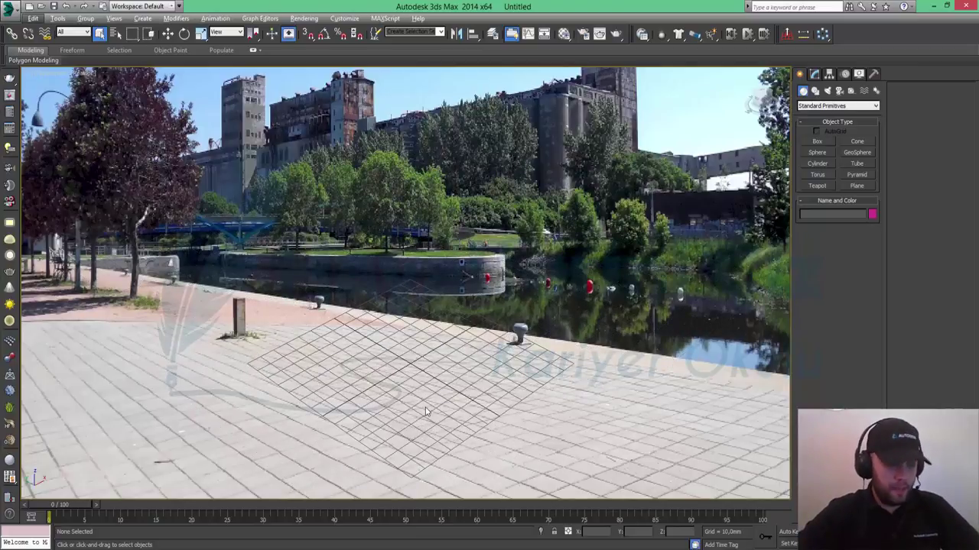
middle_click_drag(434, 428, 436, 390, "alt")
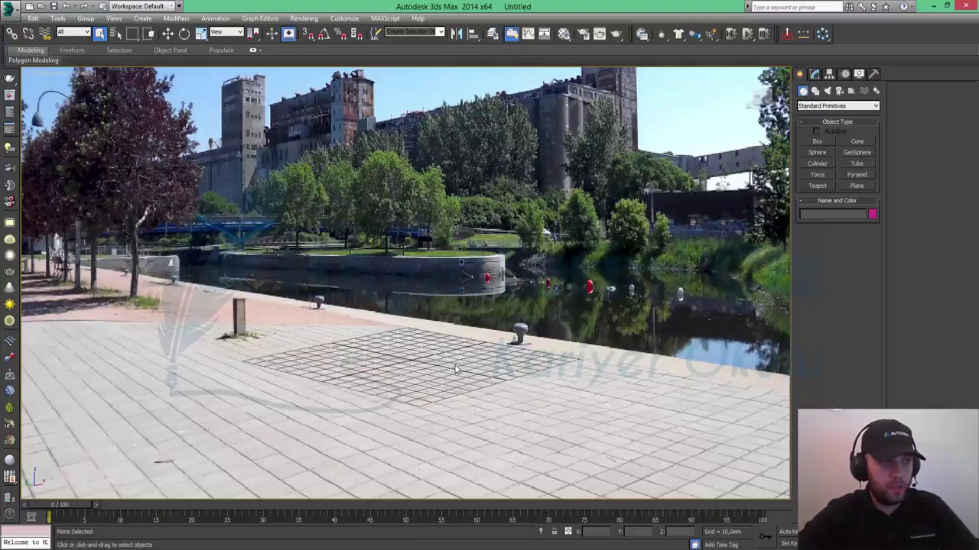
middle_click_drag(455, 370, 453, 384, "alt")
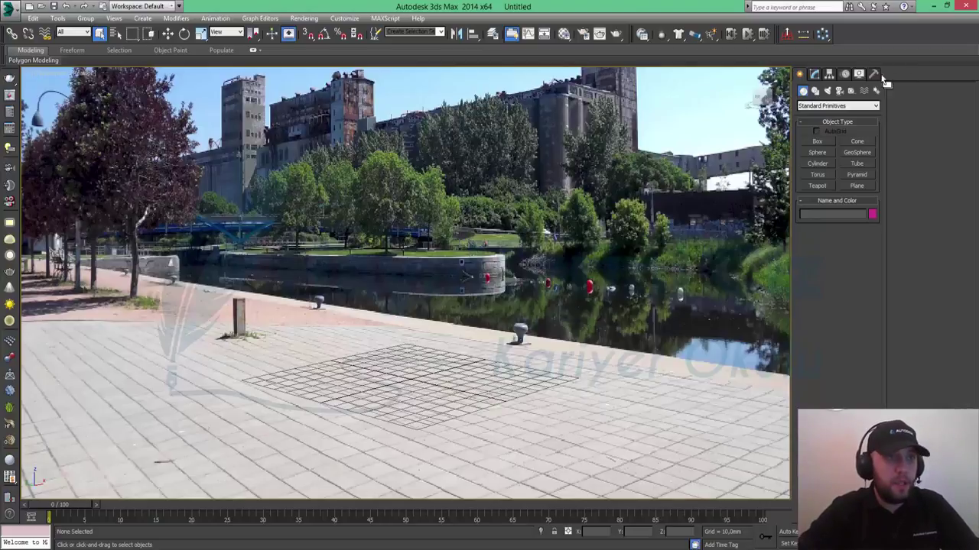
Start the Perspective Match utility and turn on its vanishing-line guides.
left_click(875, 75)
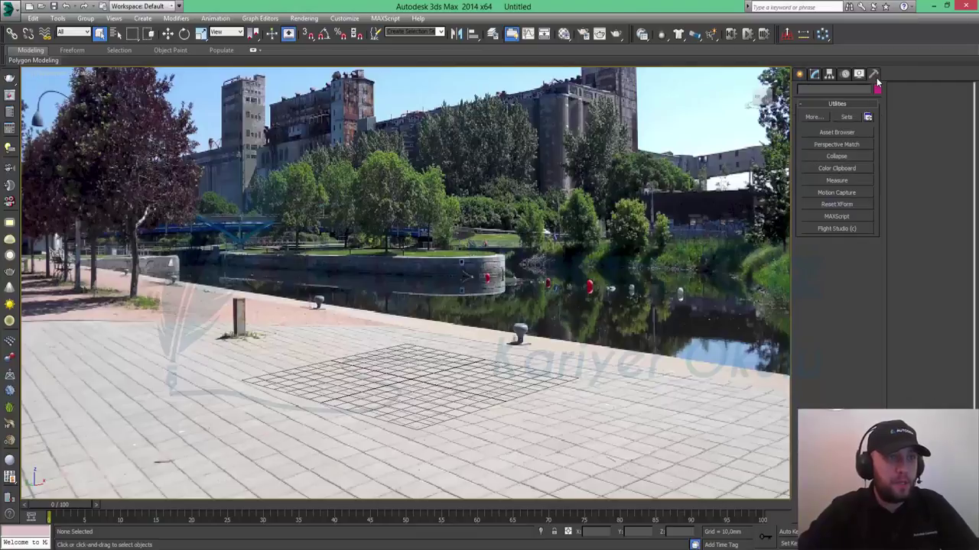
left_click(842, 144)
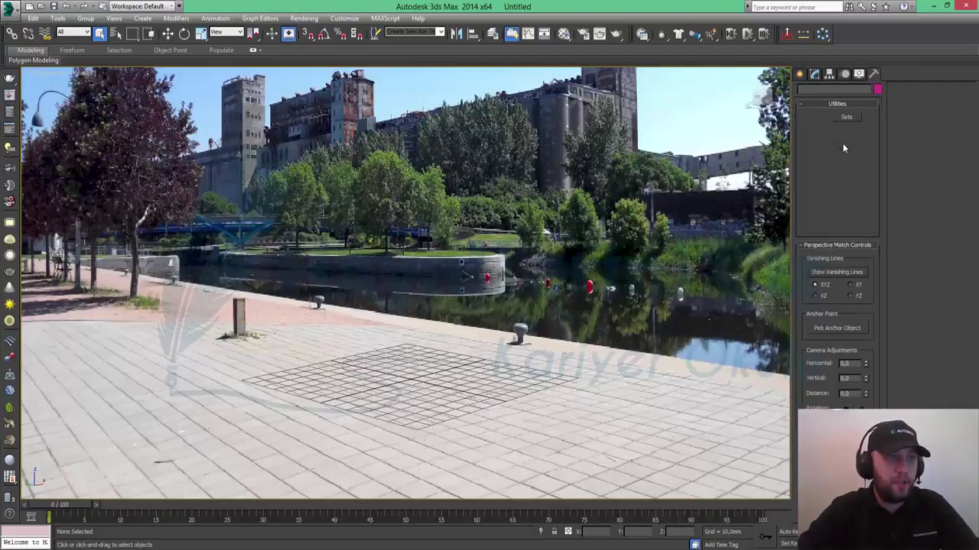
left_click(833, 275)
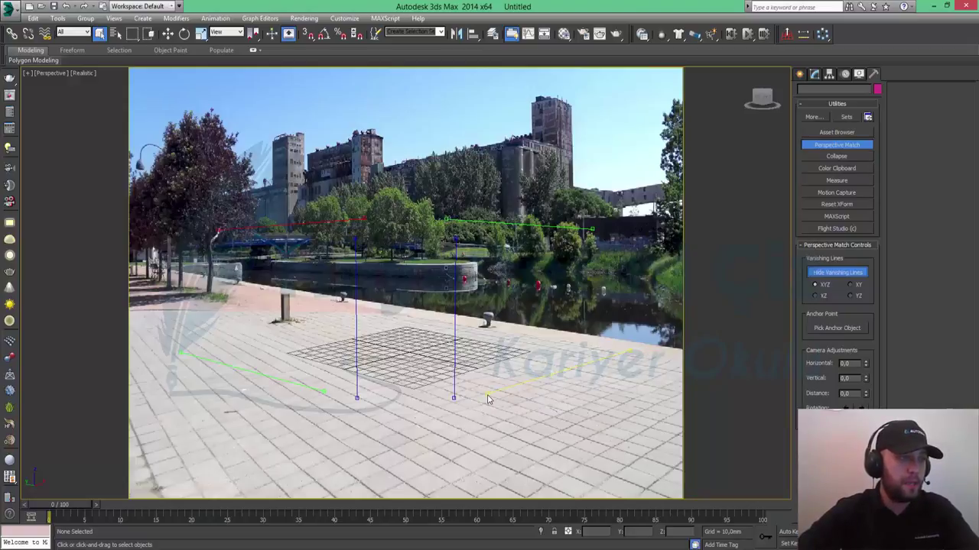
Drag the vanishing-line endpoints onto the pavement joints and quay edge, then slide the grid up.
mouse_move(488, 399)
left_mouse_down()
mouse_move(449, 413)
mouse_move(454, 425)
mouse_move(417, 419)
left_mouse_up()
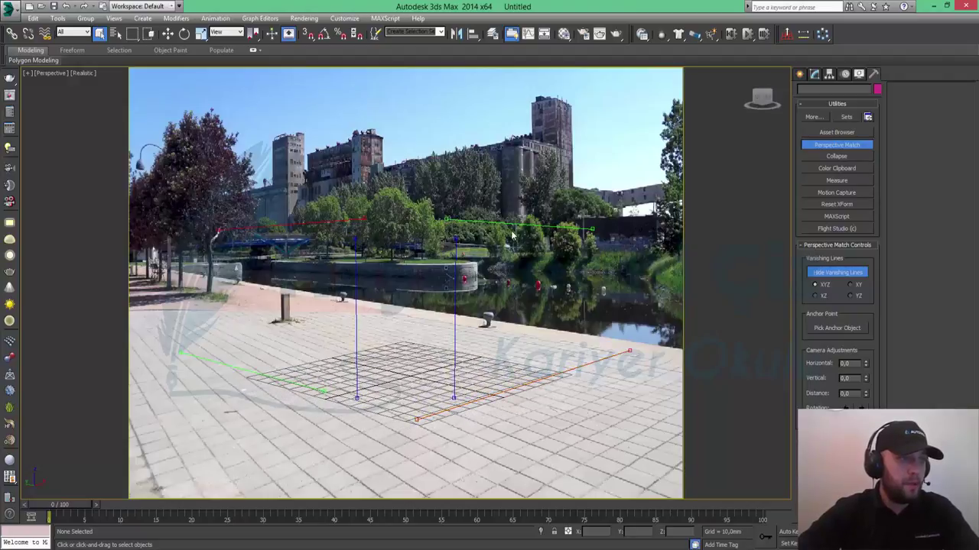
left_click_drag(514, 231, 503, 341)
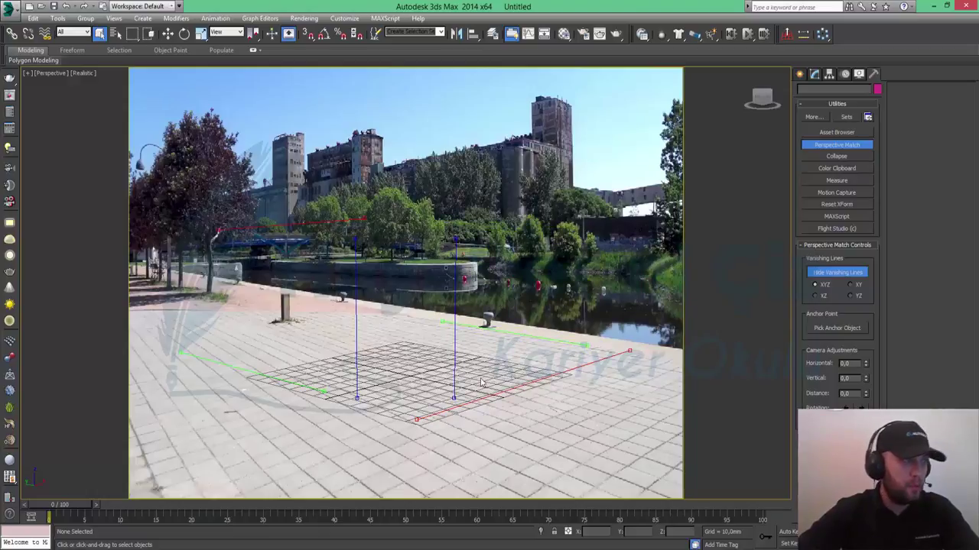
mouse_move(308, 227)
left_mouse_down()
mouse_move(316, 345)
mouse_move(345, 331)
left_mouse_up()
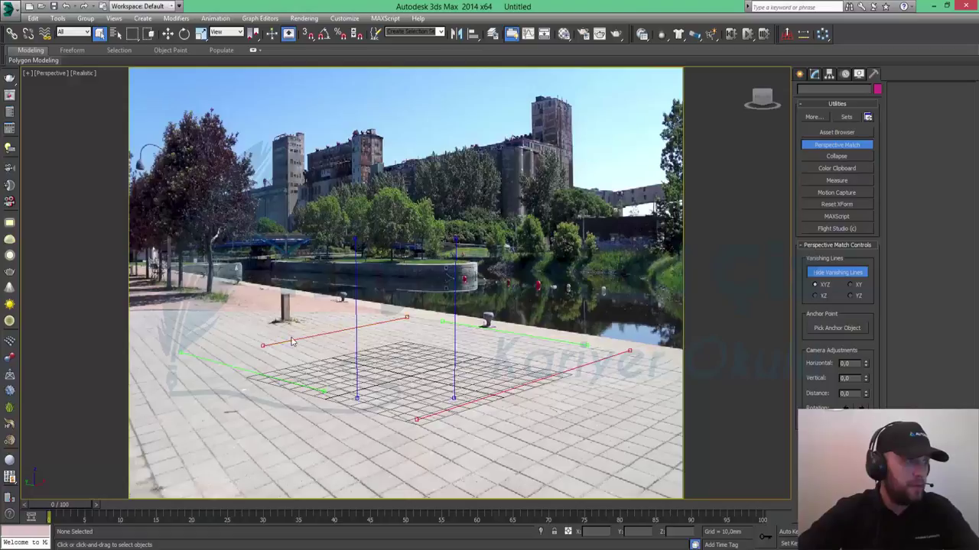
mouse_move(264, 350)
left_mouse_down()
mouse_move(251, 358)
mouse_move(245, 348)
left_mouse_up()
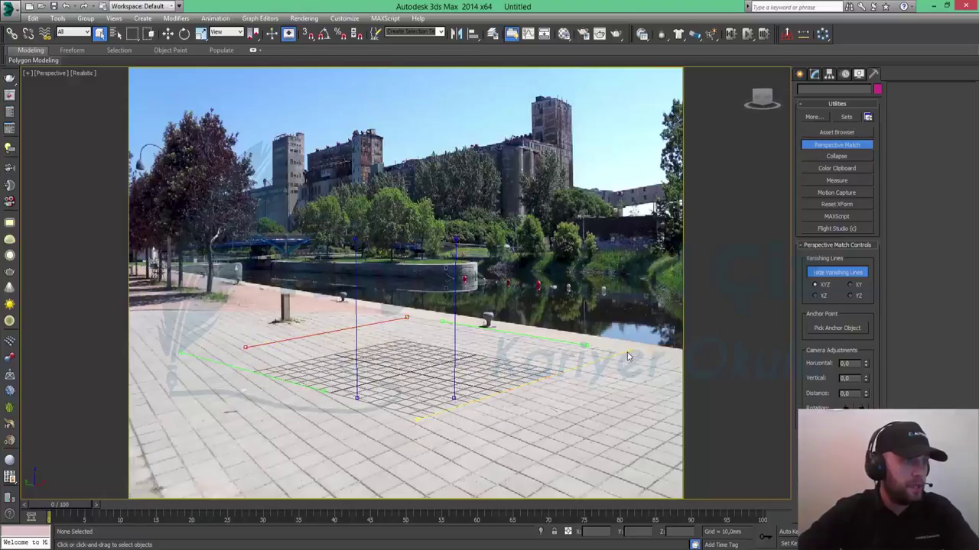
left_click_drag(625, 355, 597, 373)
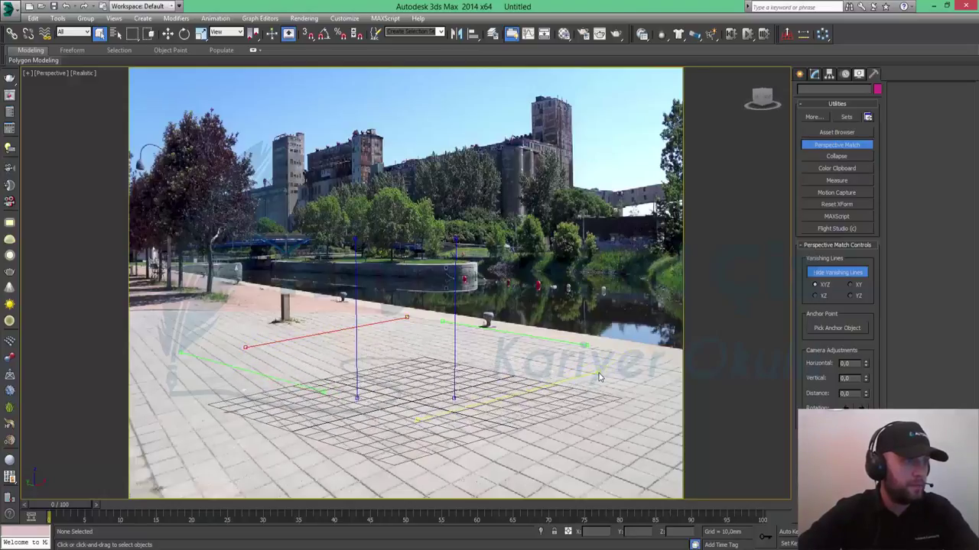
mouse_move(406, 400)
left_mouse_down()
mouse_move(406, 360)
mouse_move(432, 374)
left_mouse_up()
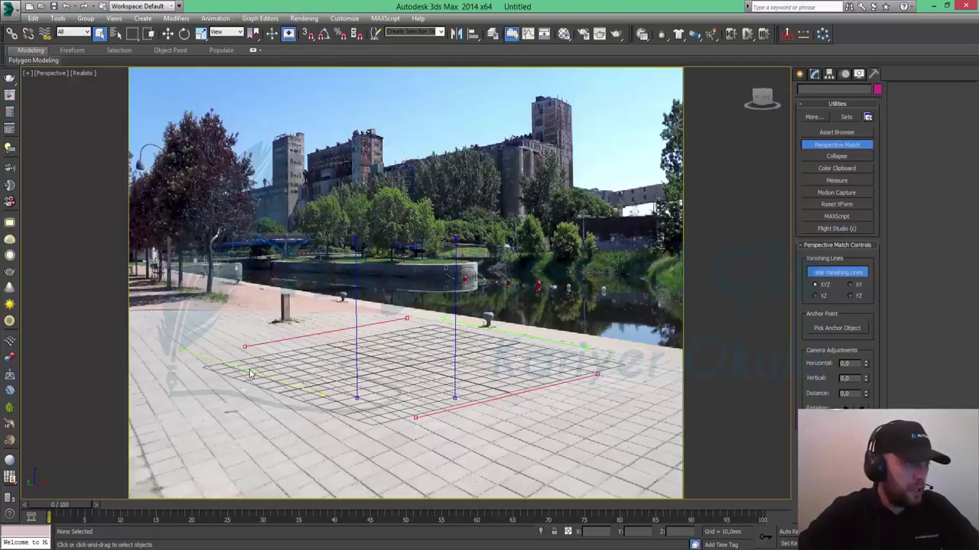
Fine-tune vanishing-line endpoints and grid position on the paving lines, then zoom the grid over the plaza.
left_click_drag(250, 374, 272, 374)
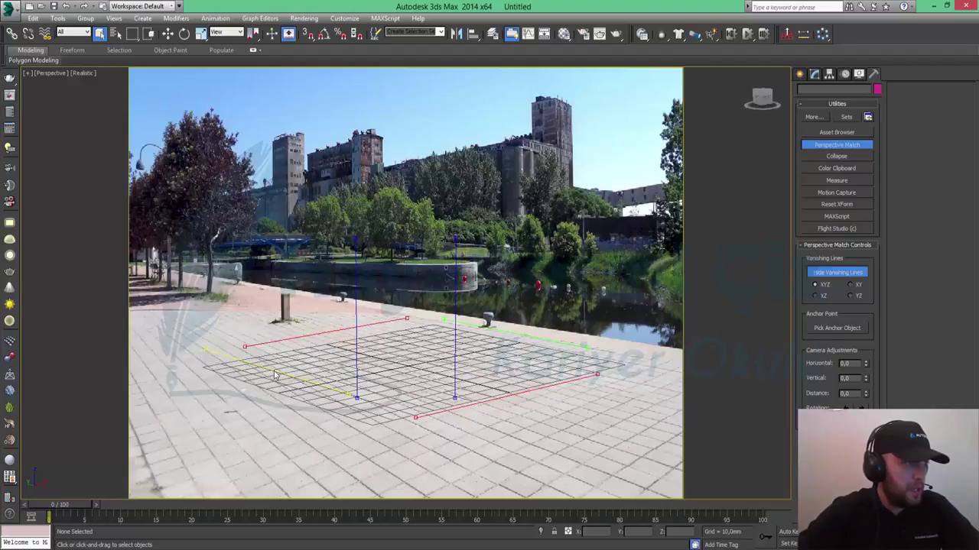
left_click_drag(353, 399, 322, 411)
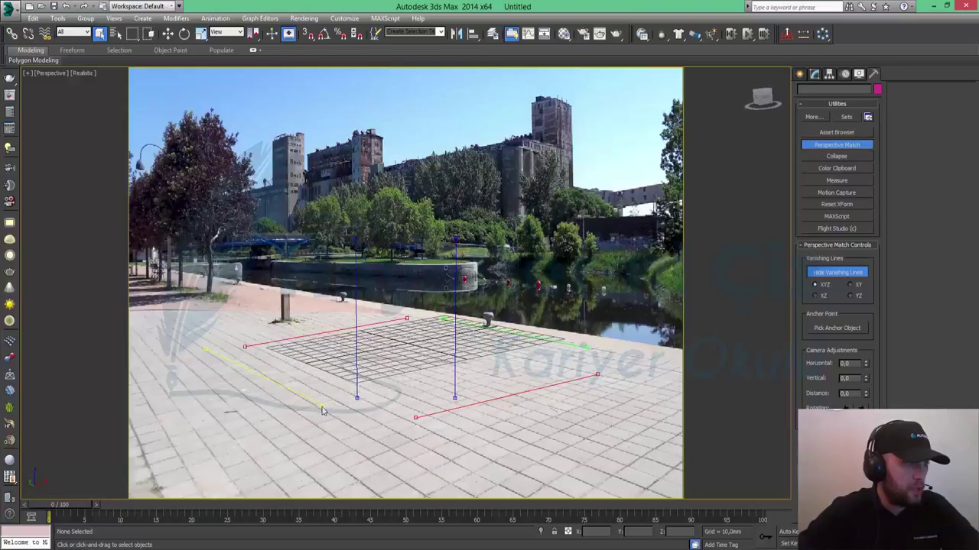
left_click_drag(322, 410, 304, 416)
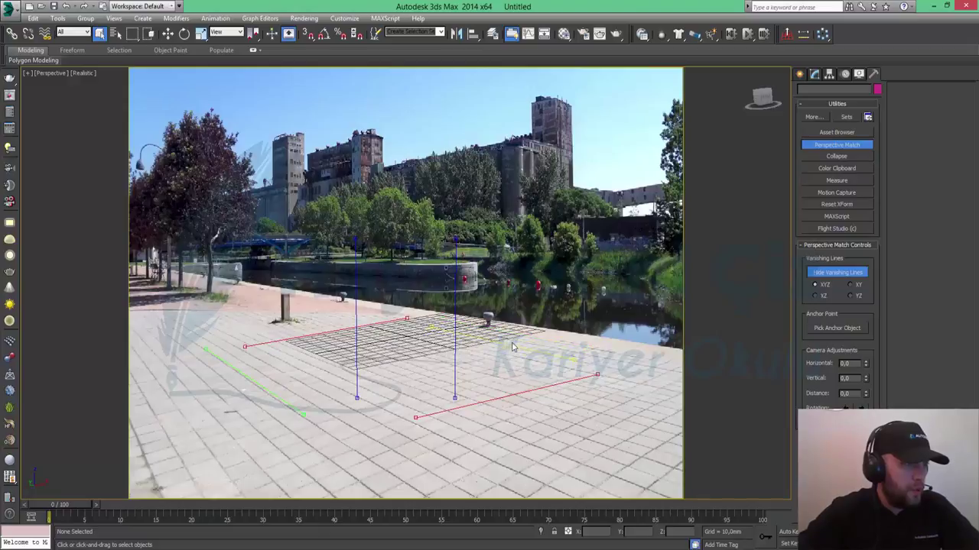
left_click_drag(390, 348, 368, 360)
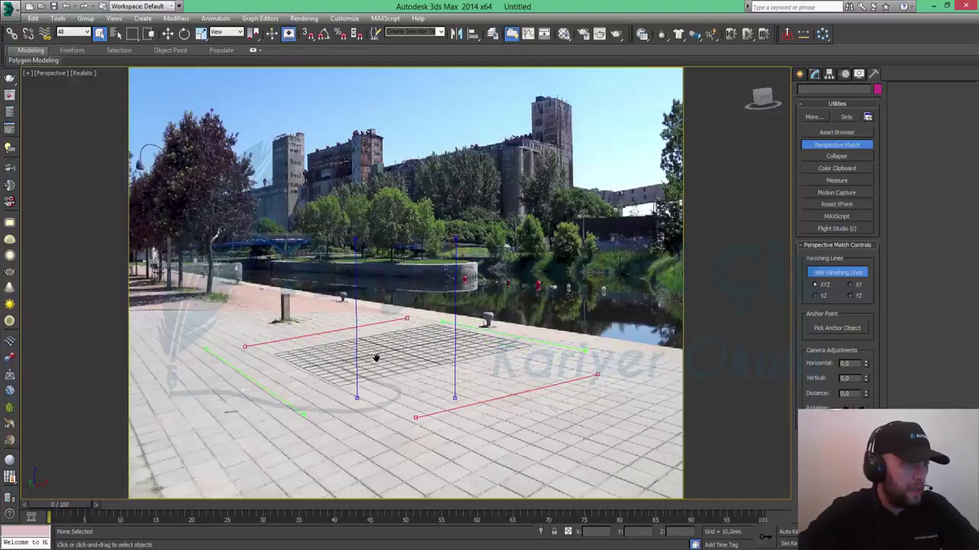
middle_click_drag(362, 356, 364, 359)
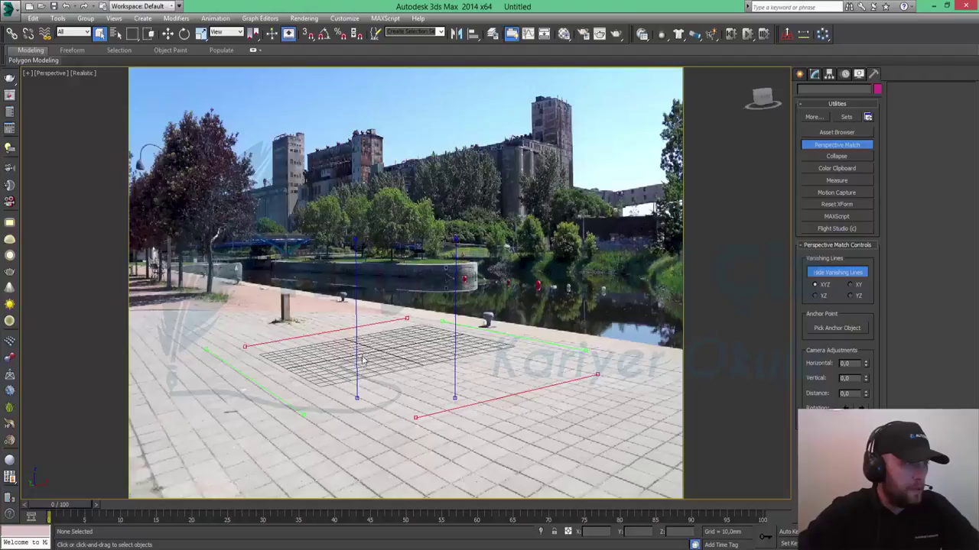
left_click_drag(406, 321, 407, 325)
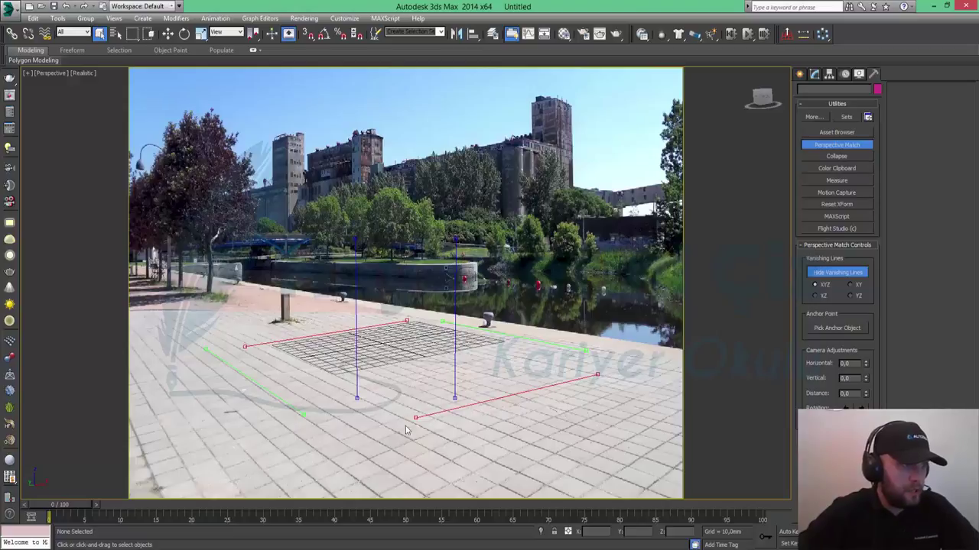
left_click_drag(415, 421, 418, 426)
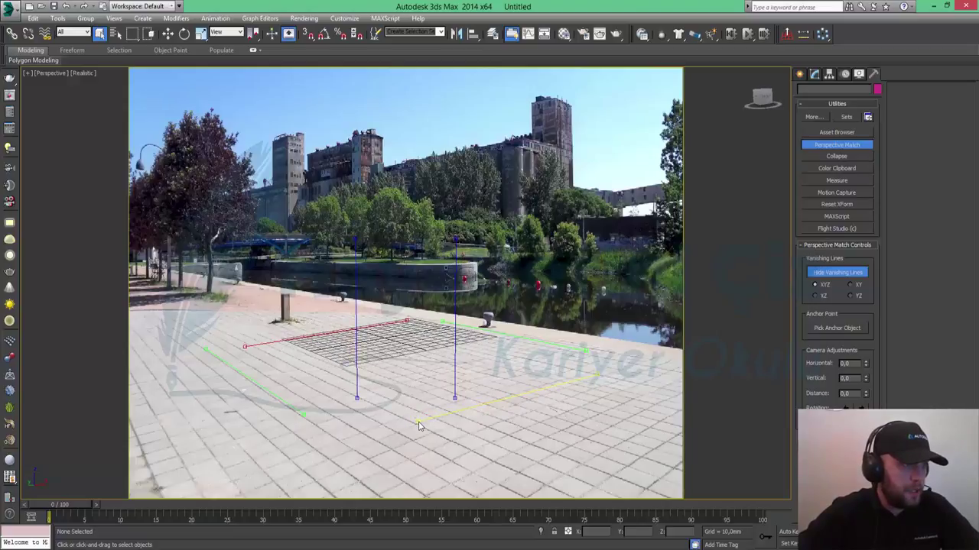
left_click_drag(419, 426, 423, 436)
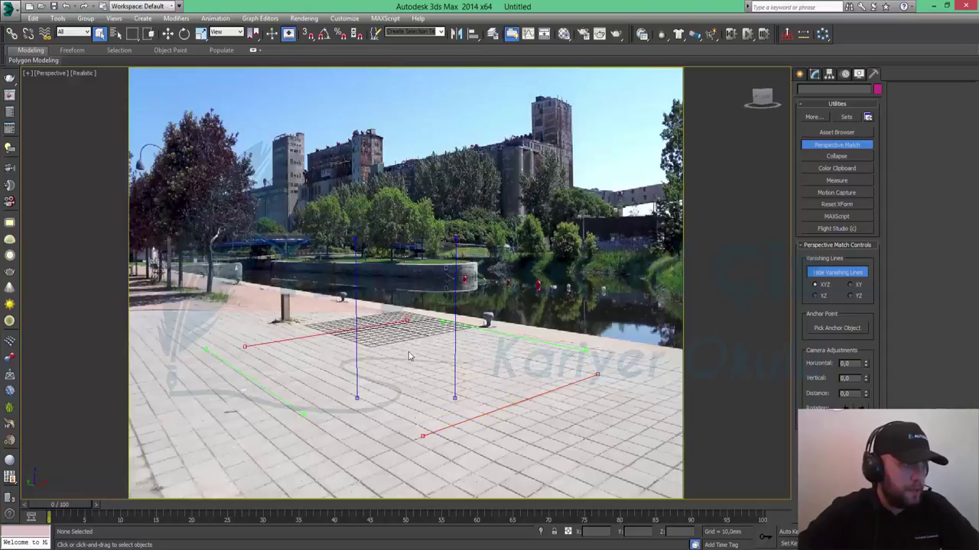
key("alt+z")
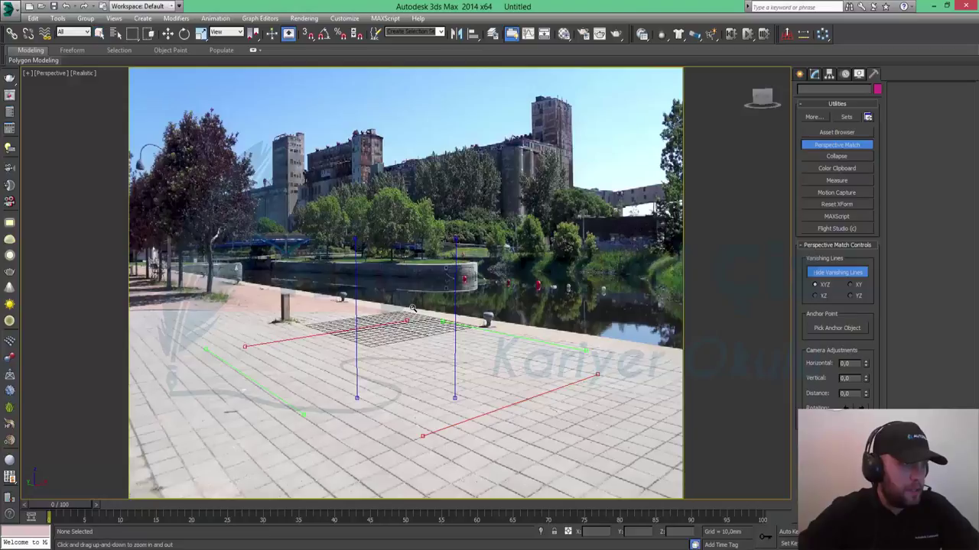
left_click_drag(406, 372, 404, 347)
left_click_drag(400, 286, 422, 348)
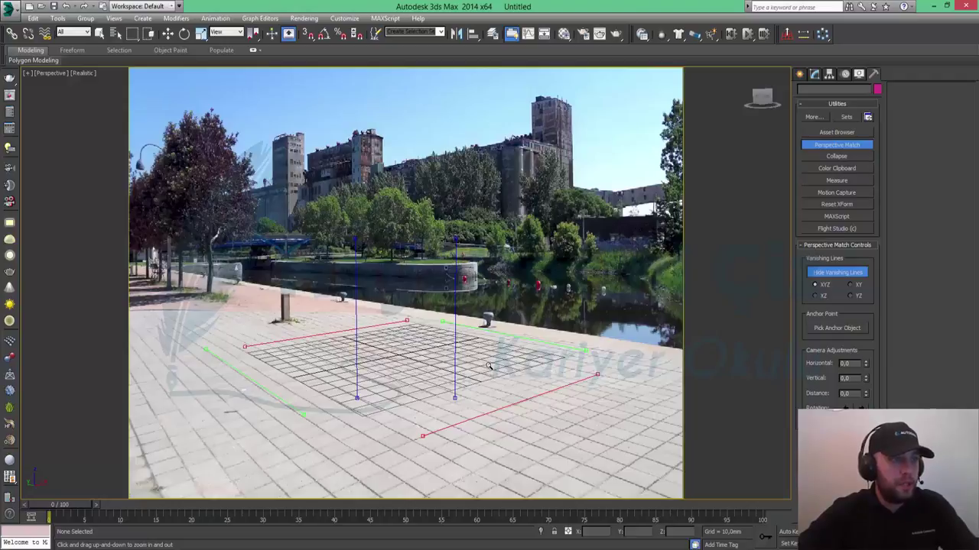
Hide the vanishing lines and pick the Plane standard primitive.
left_click(835, 276)
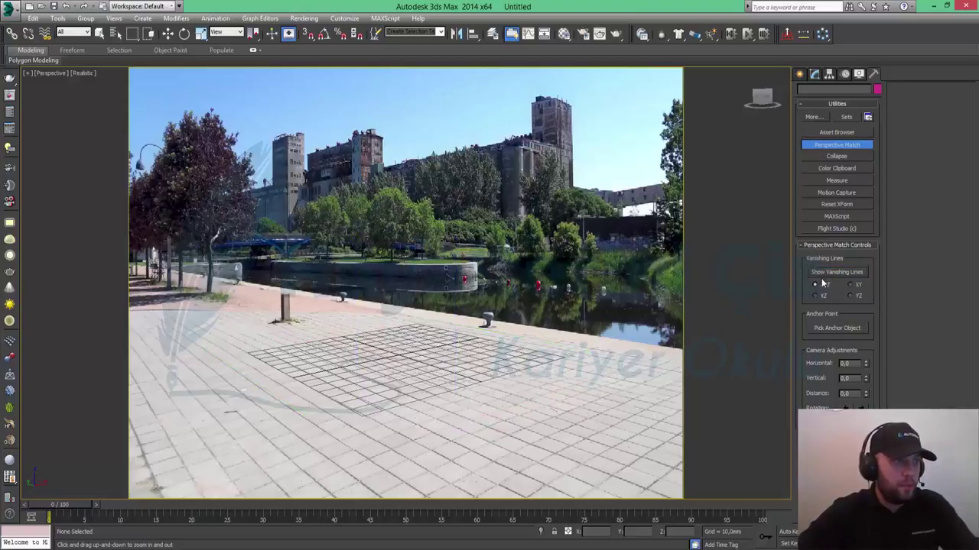
left_click(799, 74)
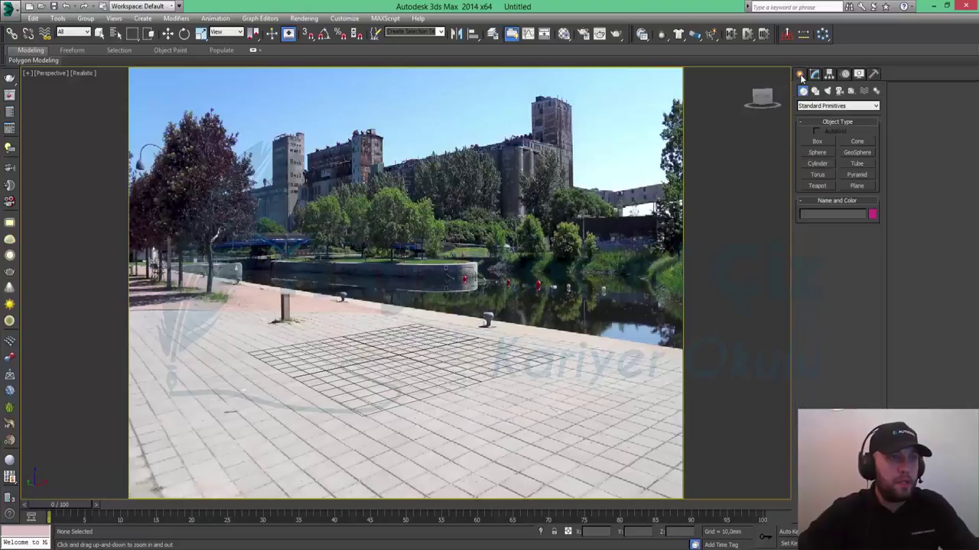
left_click(857, 185)
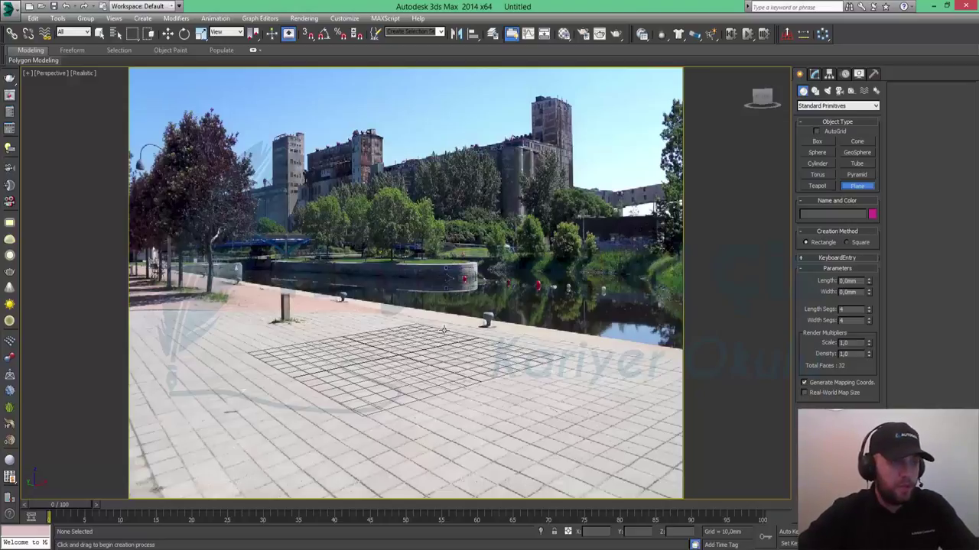
Draw a plane across the plaza floor and widen it with the size spinners.
left_click_drag(420, 323, 253, 546)
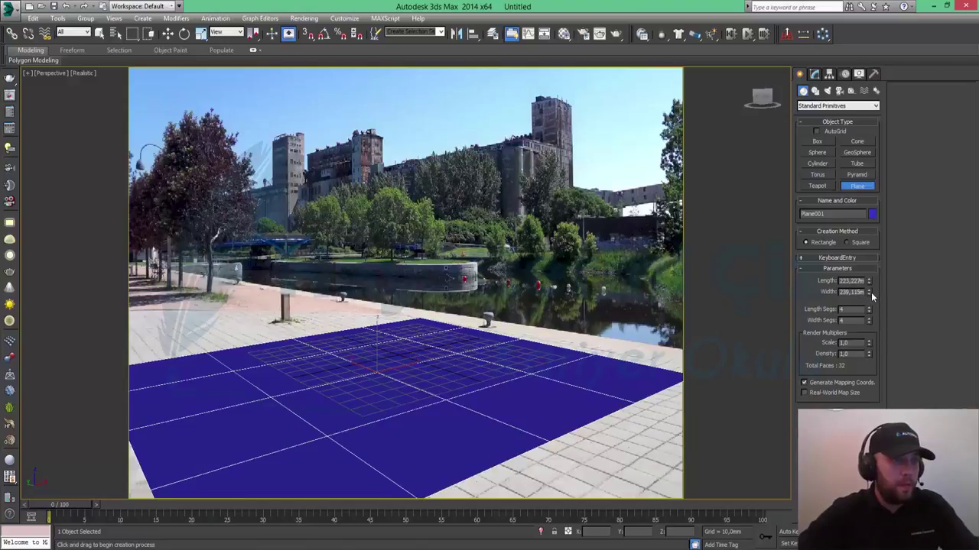
left_click_drag(868, 292, 866, 281)
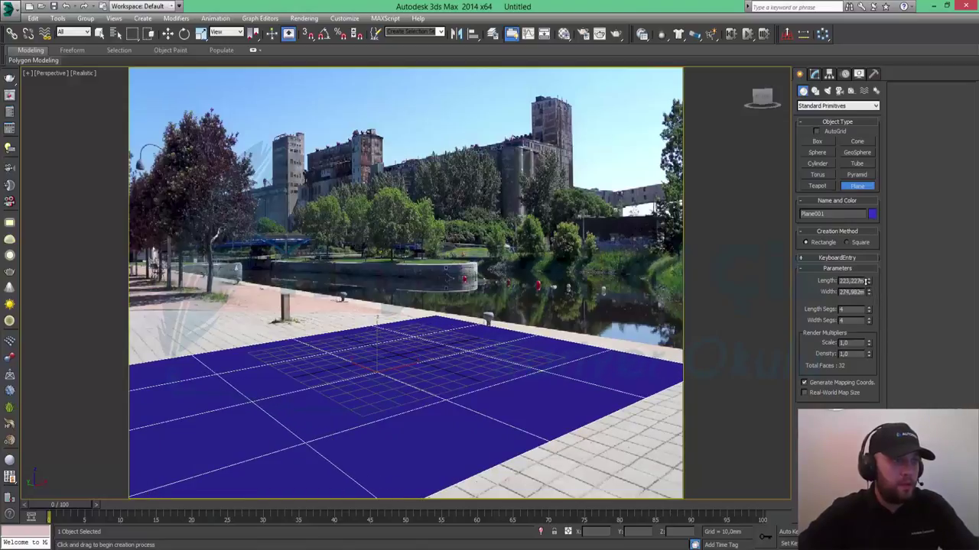
left_click_drag(868, 293, 859, 247)
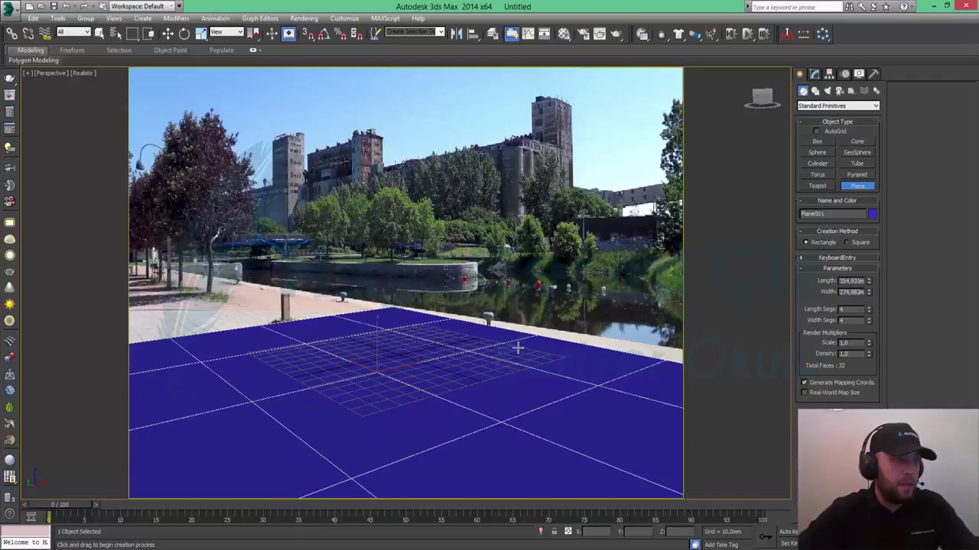
middle_click_drag(448, 334, 448, 342)
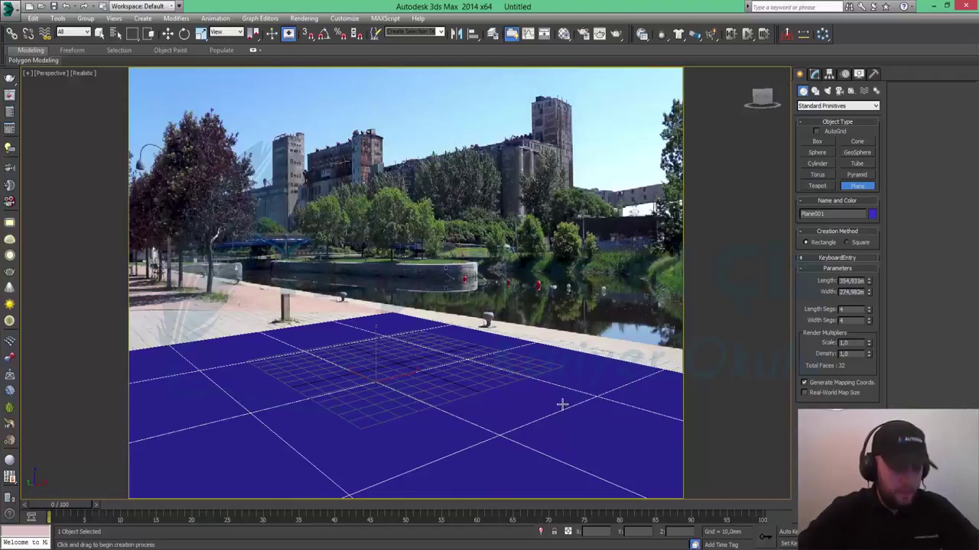
middle_click_drag(562, 403, 564, 401, "alt")
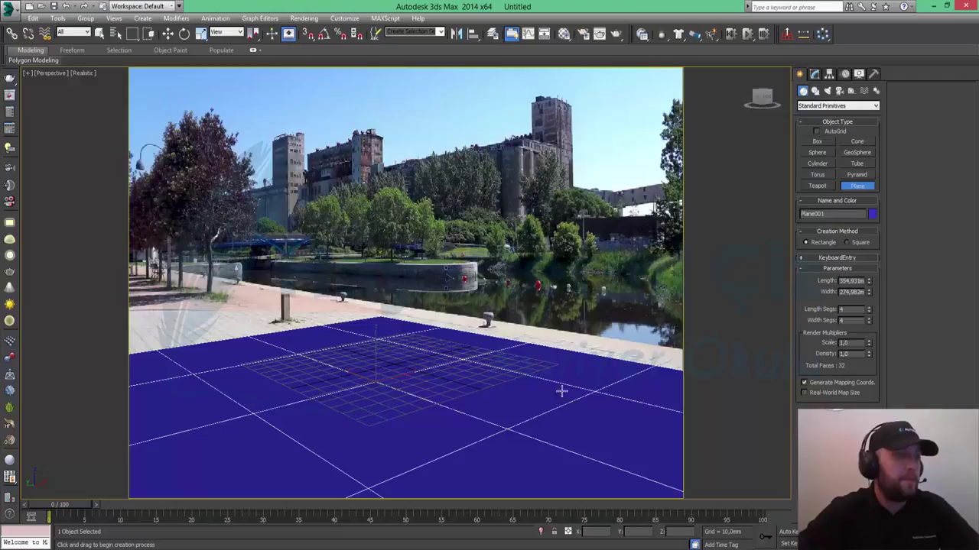
Move the plane right and resize it to about 433 m by 295 m in the Modify panel.
key("w")
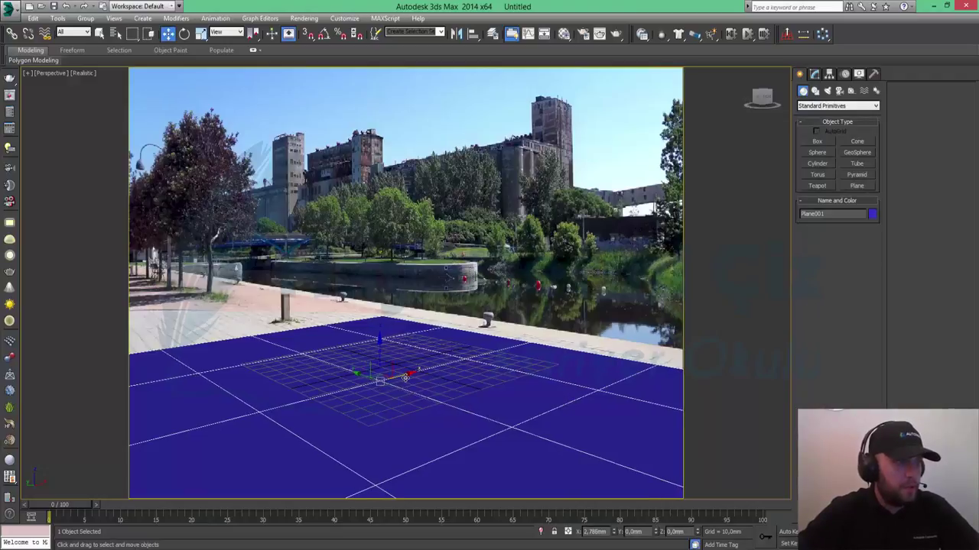
mouse_move(400, 378)
left_mouse_down()
mouse_move(425, 370)
mouse_move(414, 372)
left_mouse_up()
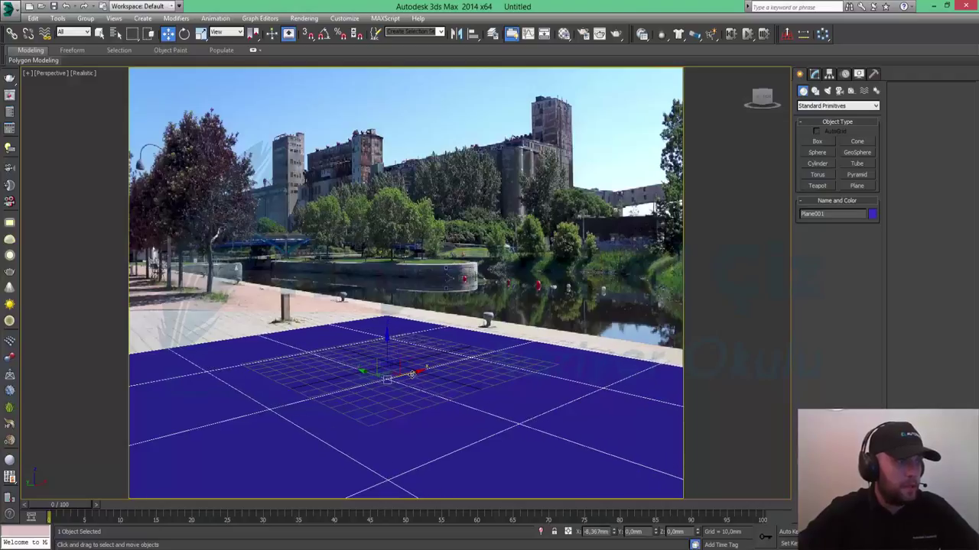
left_click(813, 75)
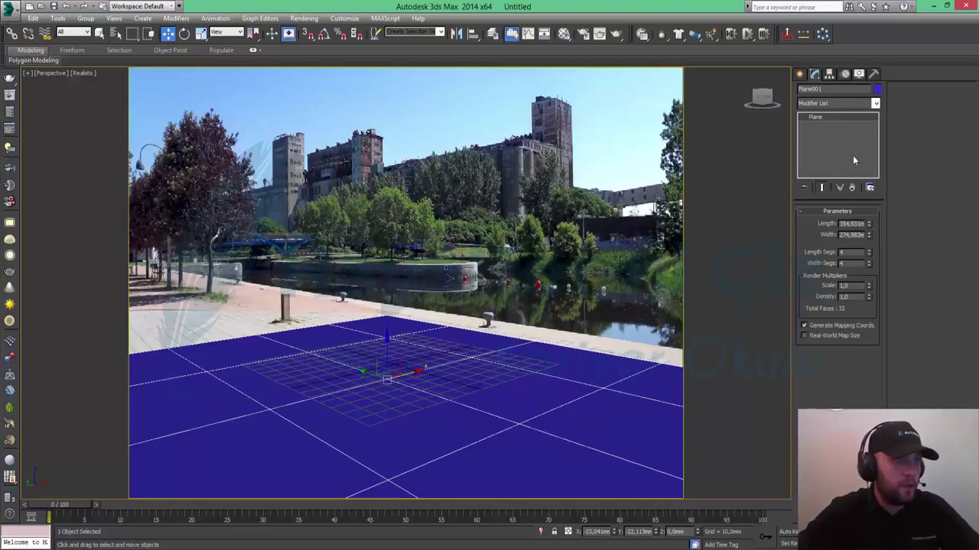
left_click_drag(870, 237, 869, 237)
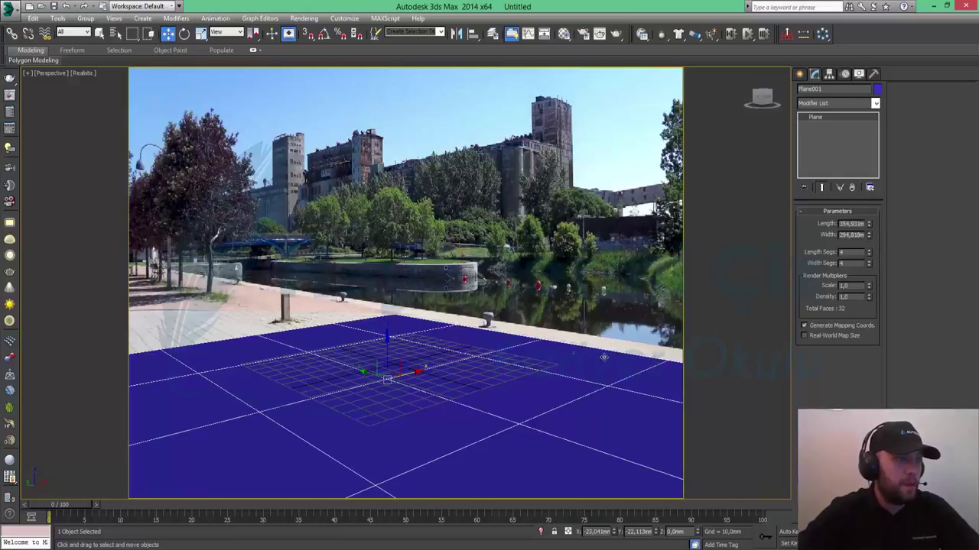
left_click_drag(868, 224, 868, 224)
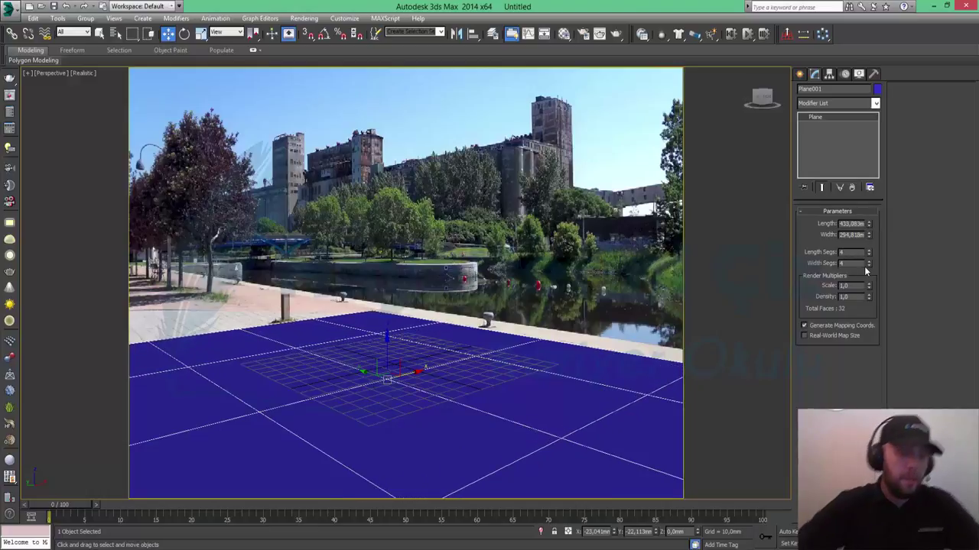
Switch the production renderer from V-Ray to NVIDIA mental ray in Render Setup.
left_click(304, 19)
left_click(310, 41)
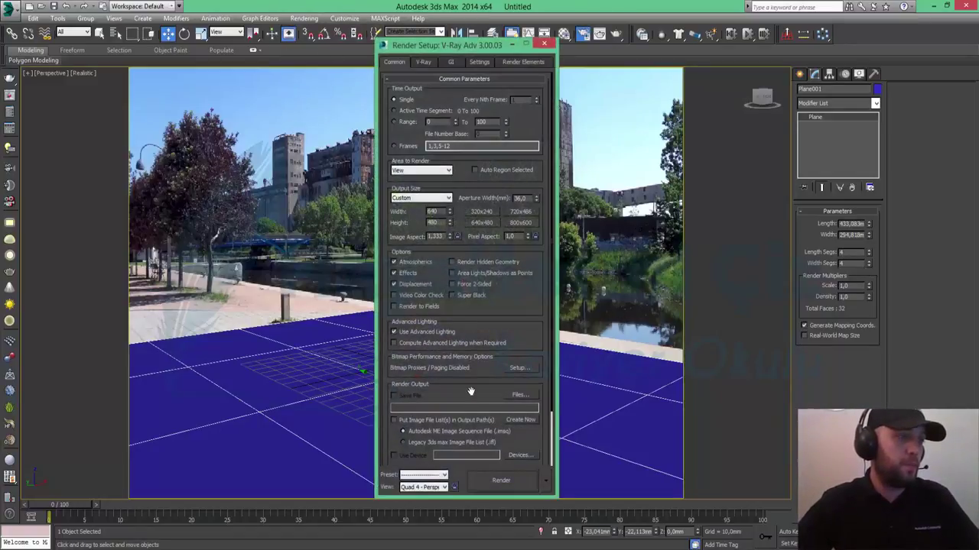
scroll(470, 391, "down", 3)
left_click(477, 459)
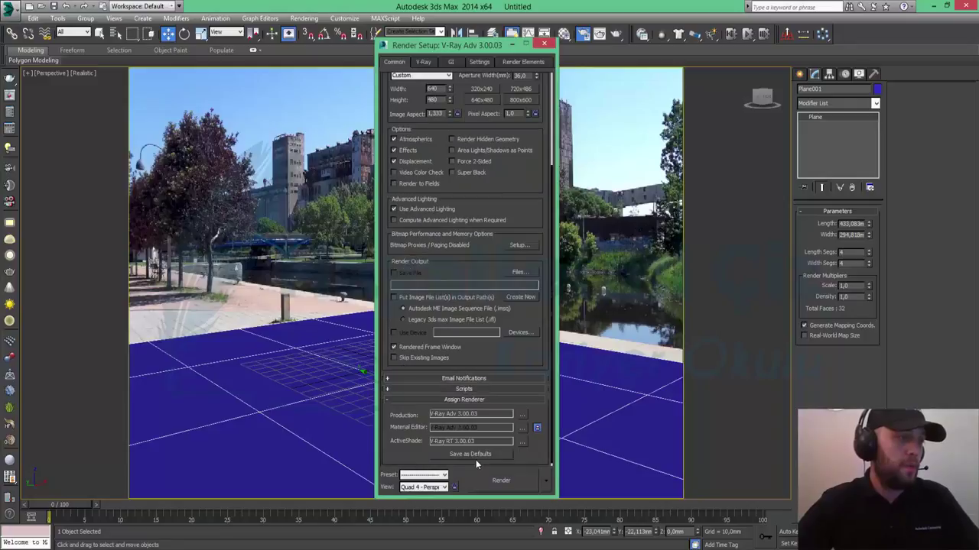
left_click(523, 414)
double_click(430, 227)
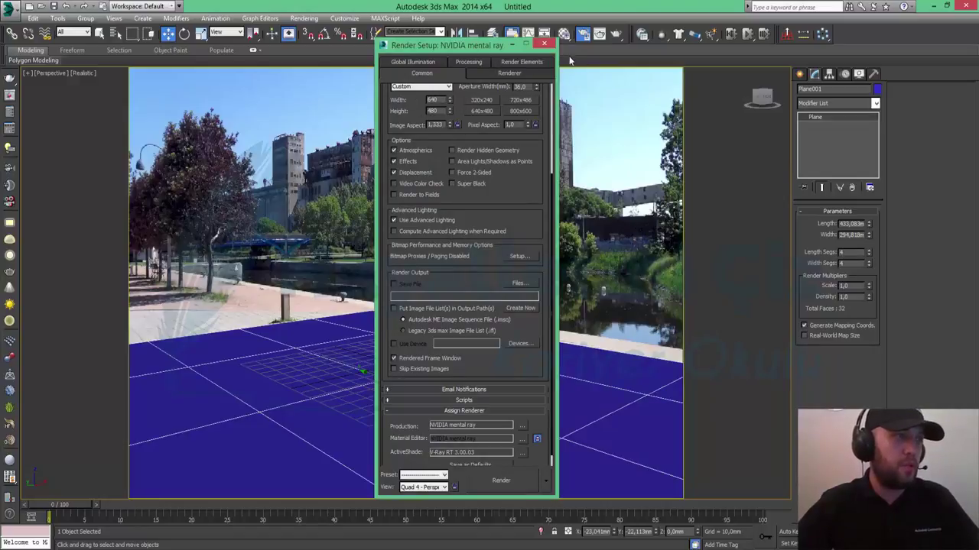
left_click(545, 45)
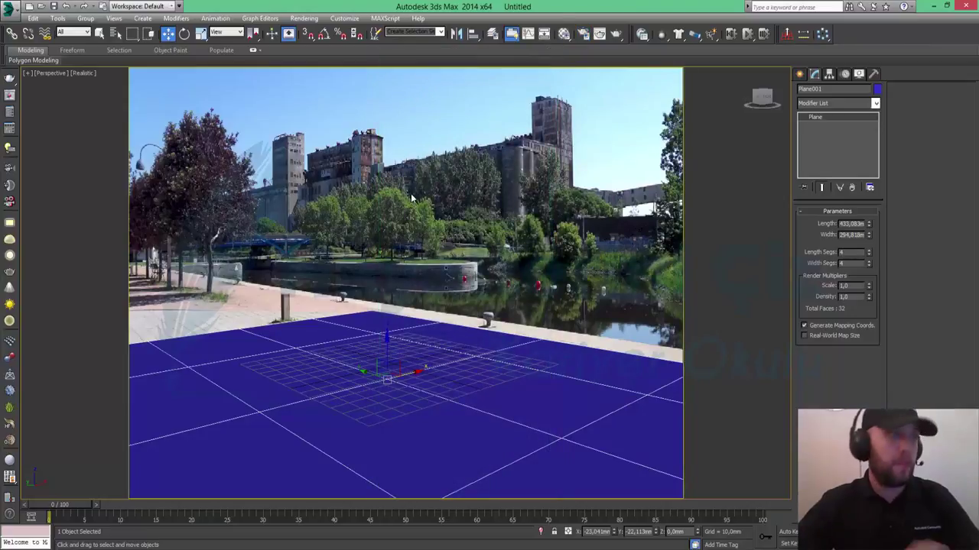
left_click(564, 34)
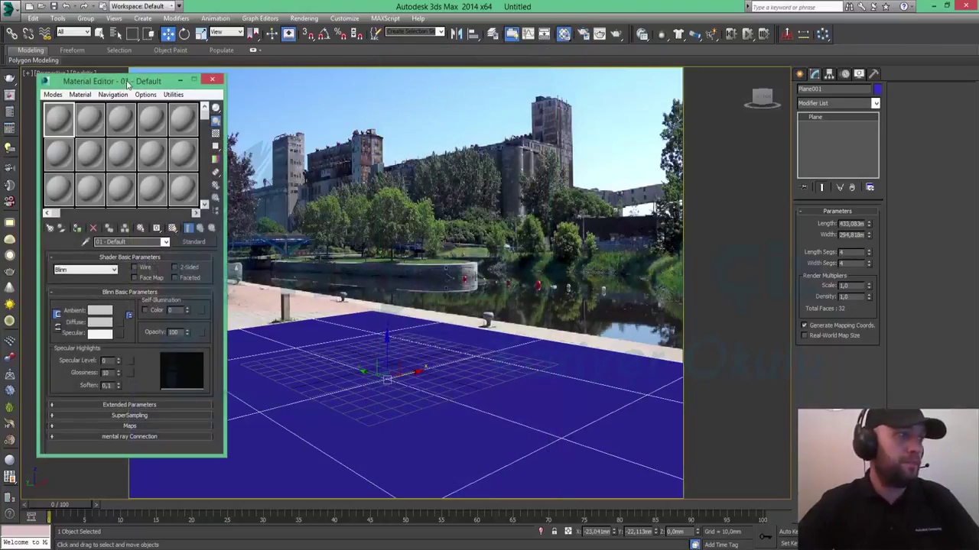
Move the Material Editor aside and run a test render showing the blue plane on black.
left_click_drag(121, 87, 344, 207)
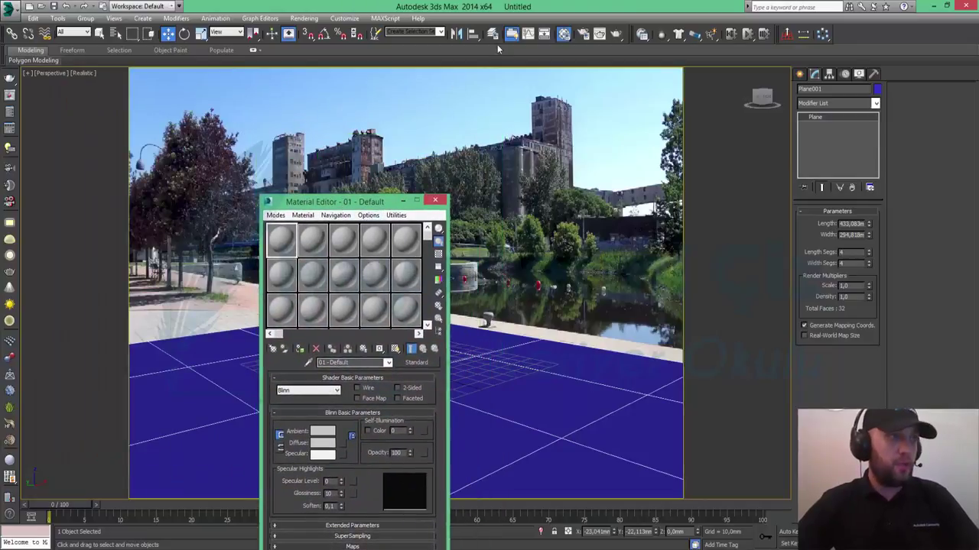
left_click(617, 35)
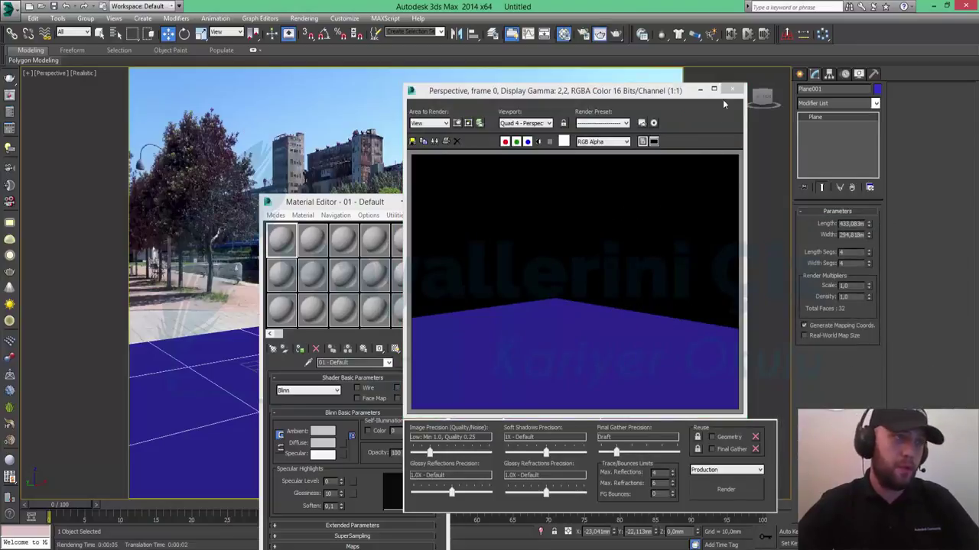
left_click(732, 89)
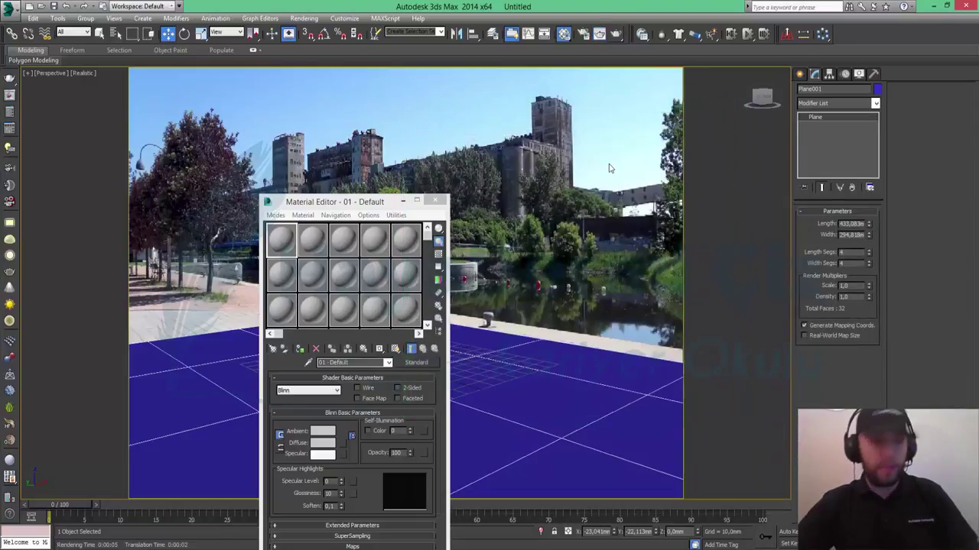
Set a Background.jpg bitmap as the environment map.
key("8")
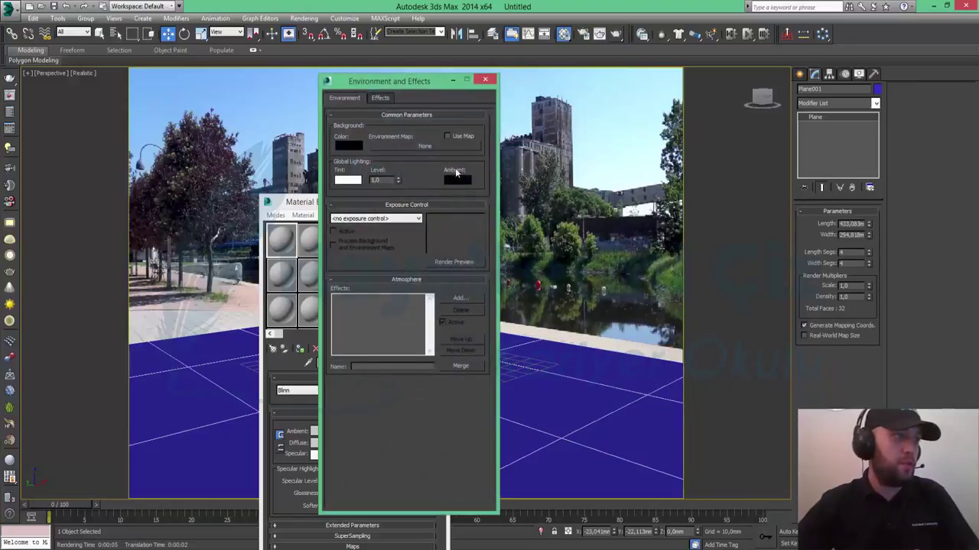
left_click_drag(425, 88, 623, 114)
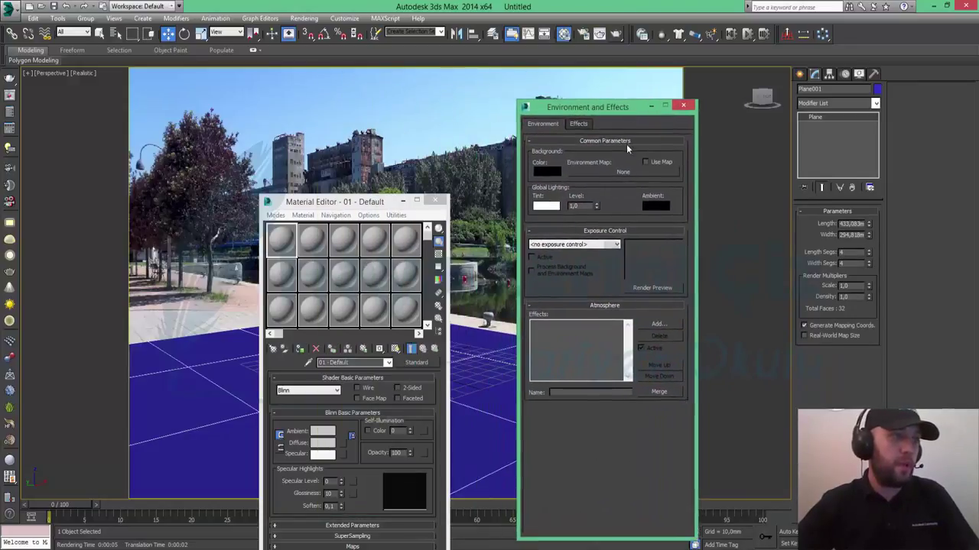
left_click(607, 181)
double_click(426, 177)
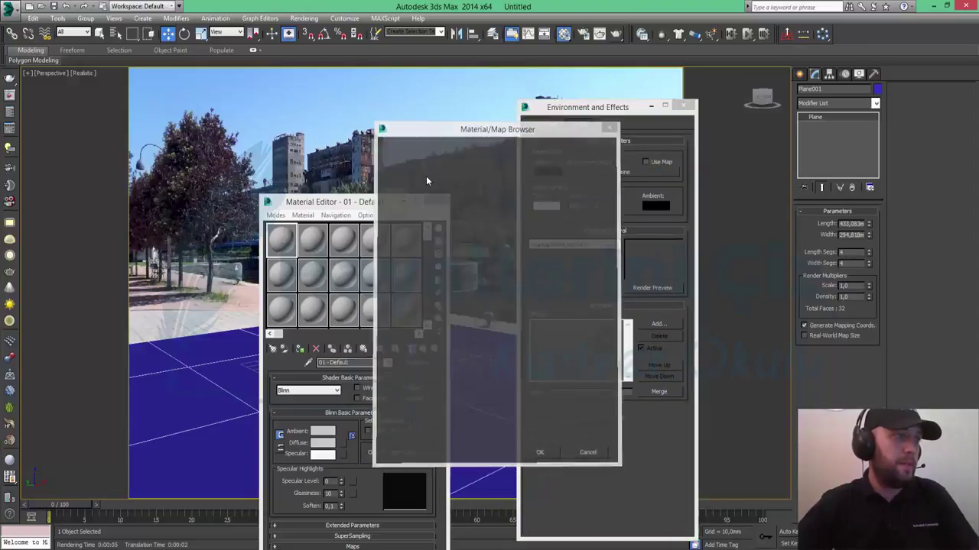
double_click(88, 87)
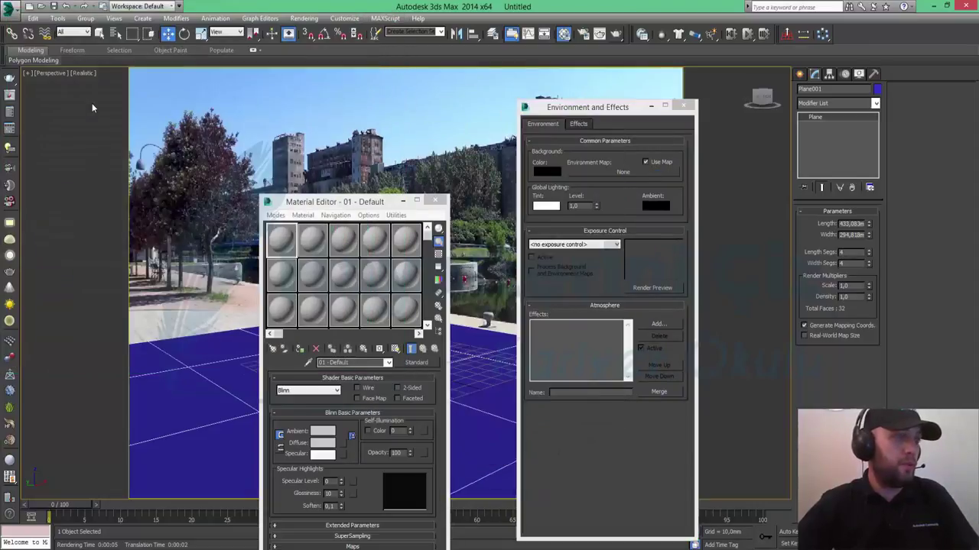
Instance the environment map into the first material slot and render the scene again.
left_click_drag(631, 173, 282, 243)
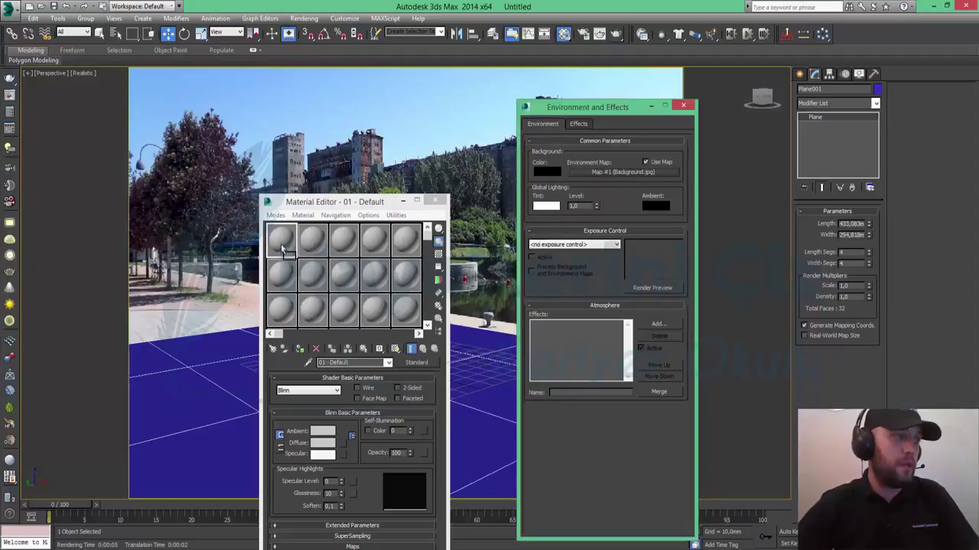
left_click(331, 420)
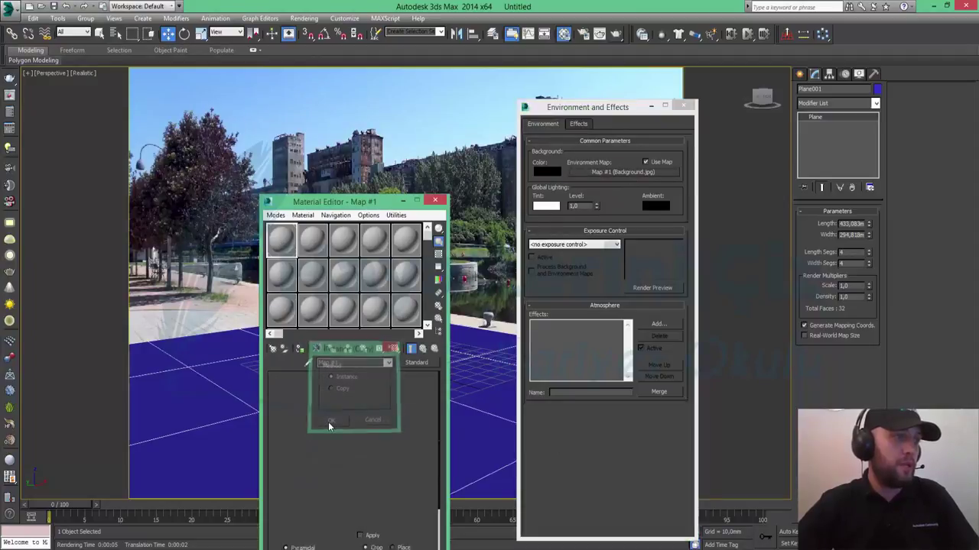
left_click(616, 35)
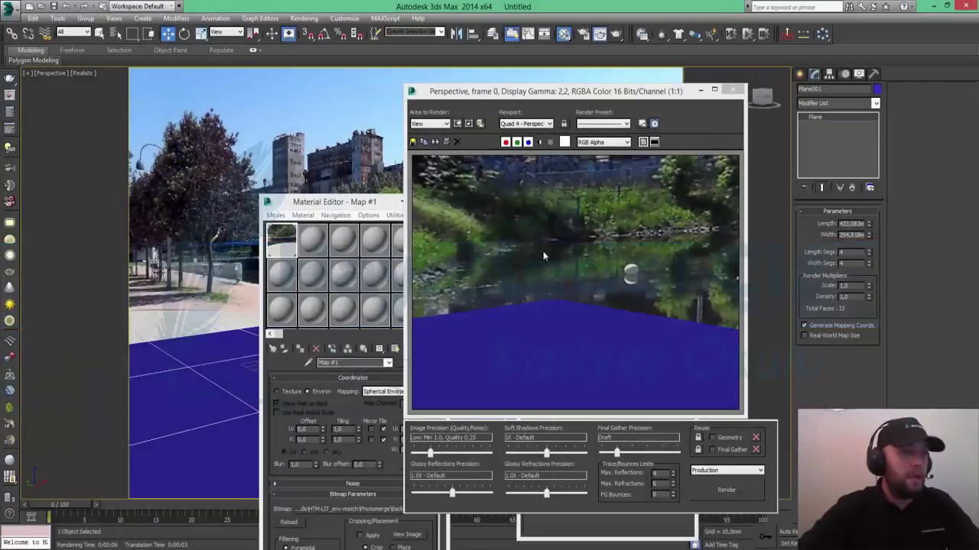
Switch the plaza photo map's coordinates to Screen mapping and re-render the perspective view.
left_click_drag(556, 94, 700, 113)
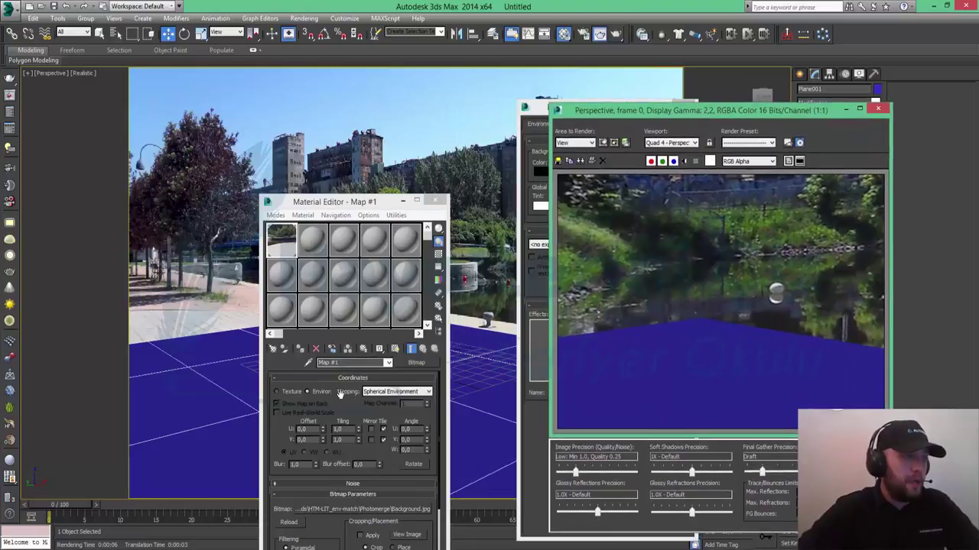
left_click(538, 113)
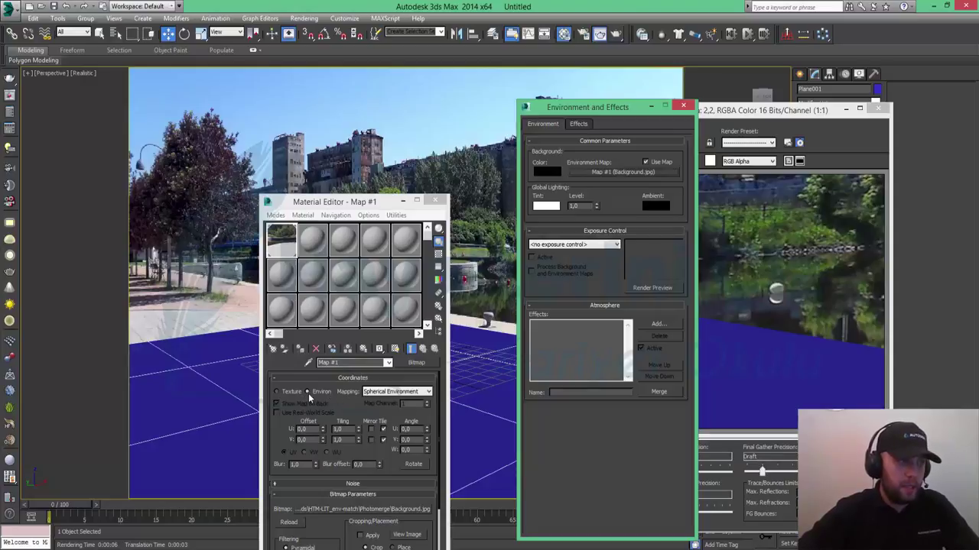
left_click(397, 393)
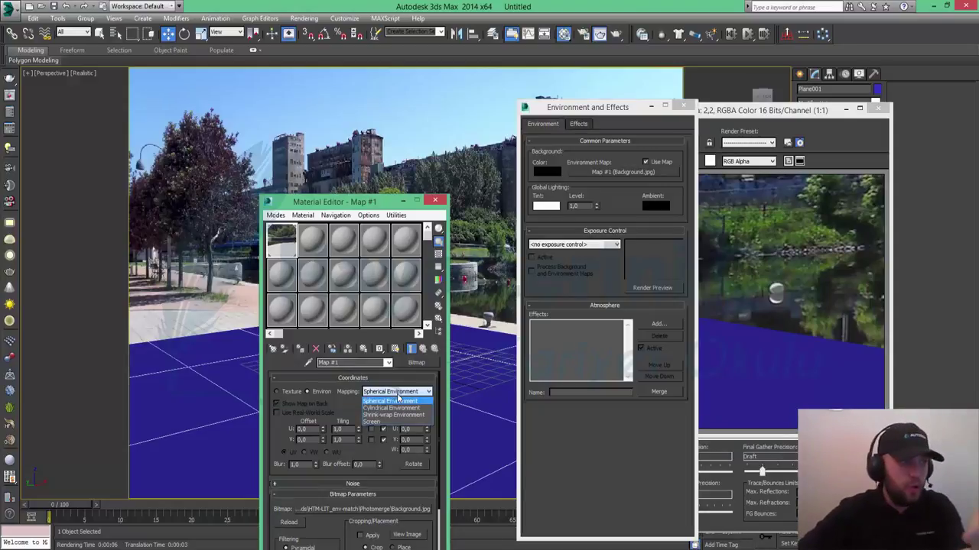
left_click(391, 425)
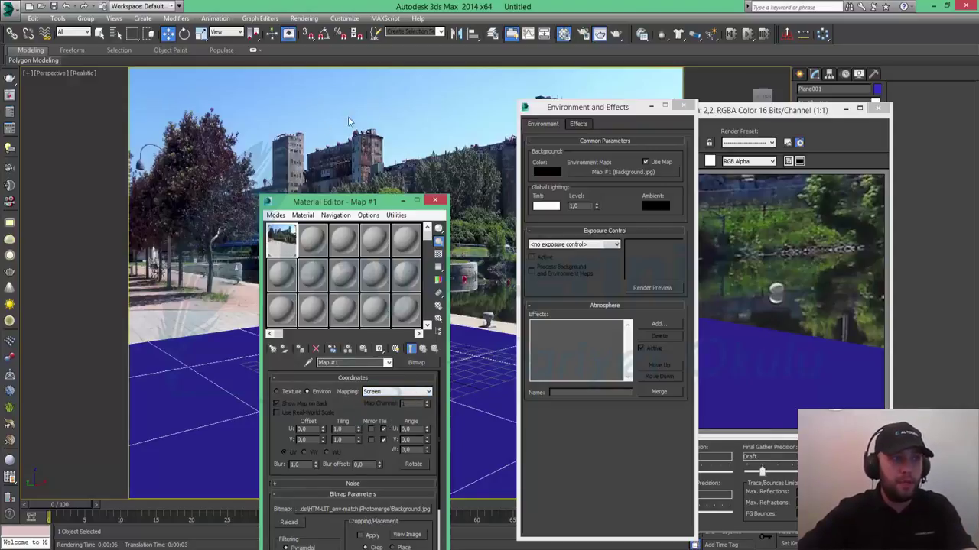
left_click(876, 397)
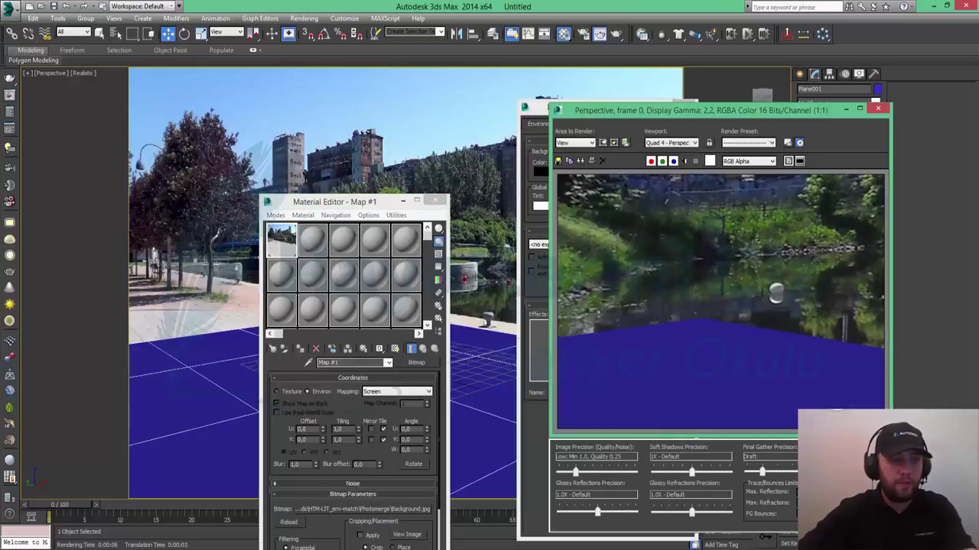
key("shift+q")
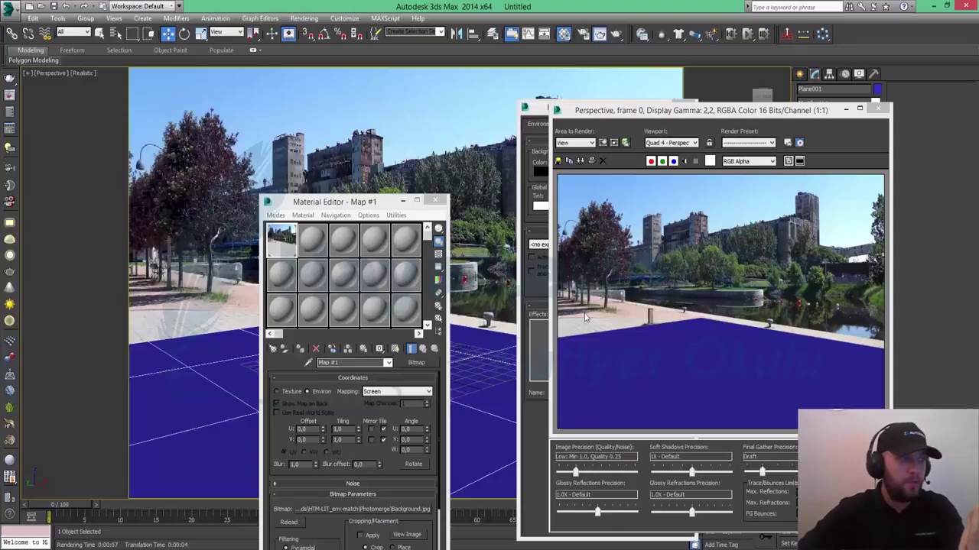
Turn the second sample slot into a Matte/Shadow/Reflection material.
left_click(315, 245)
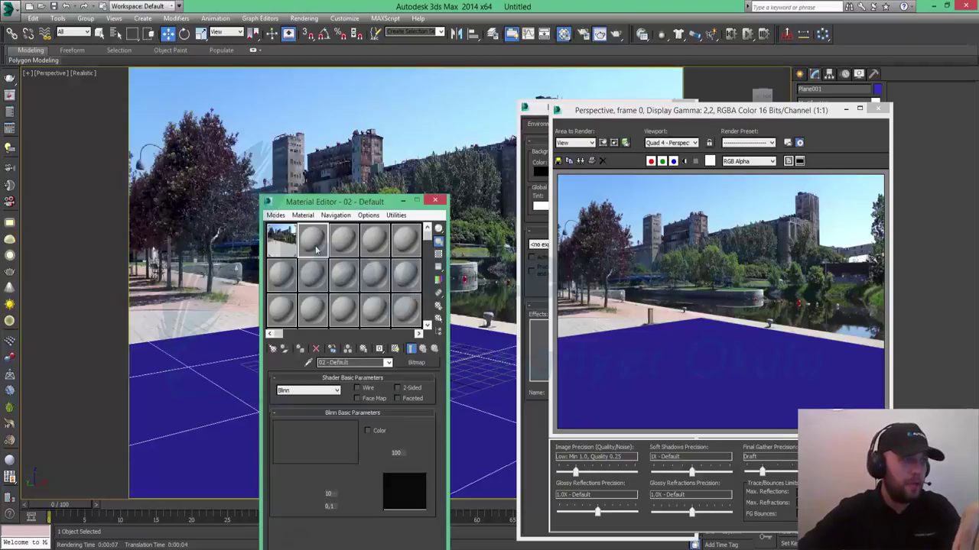
left_click(417, 362)
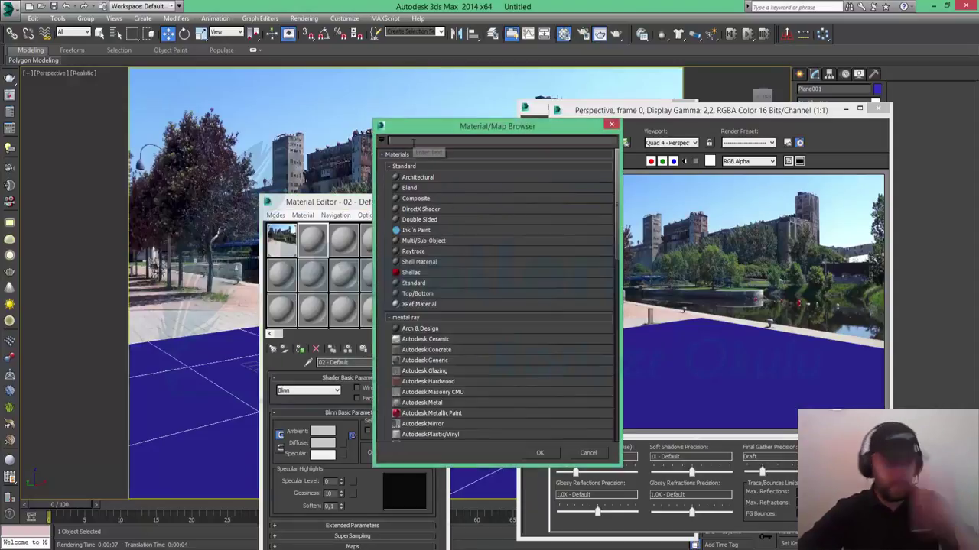
type("matt")
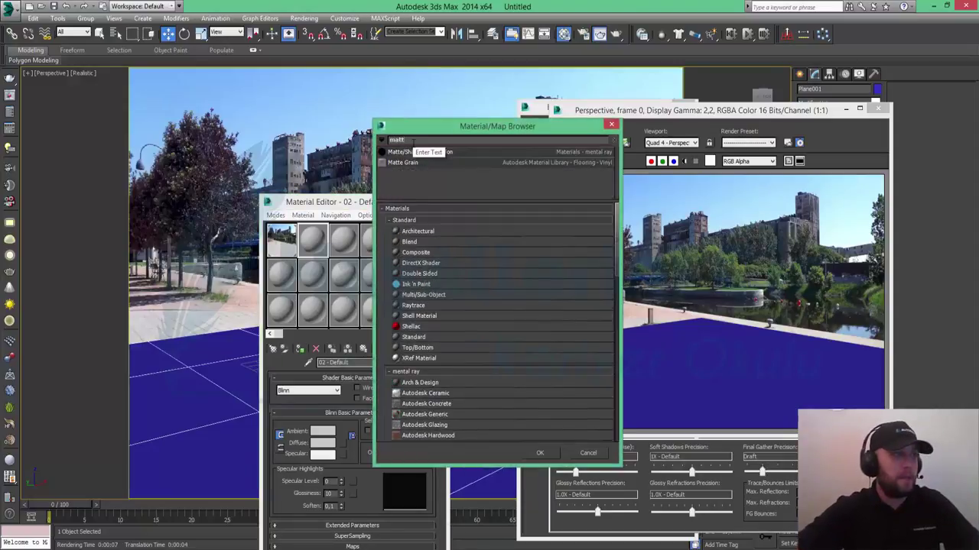
type("e")
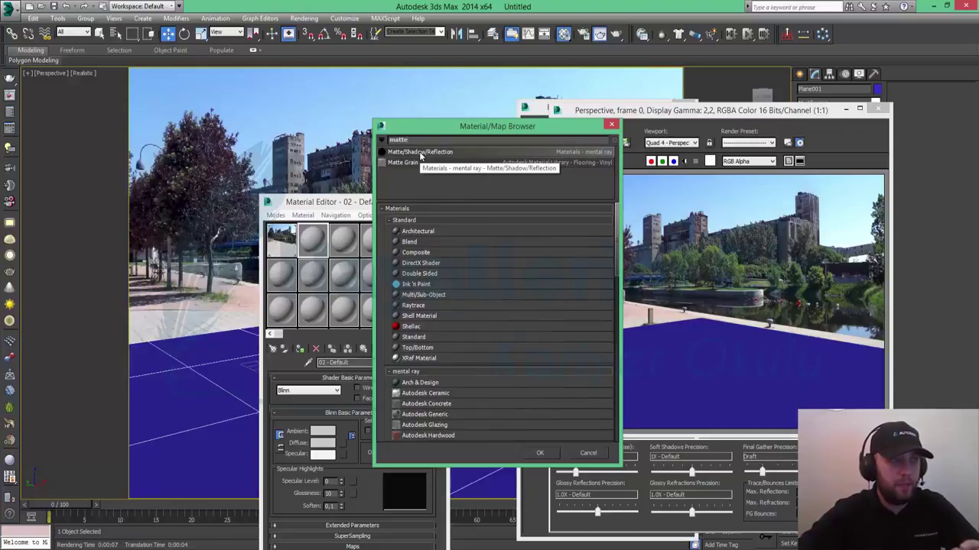
double_click(420, 153)
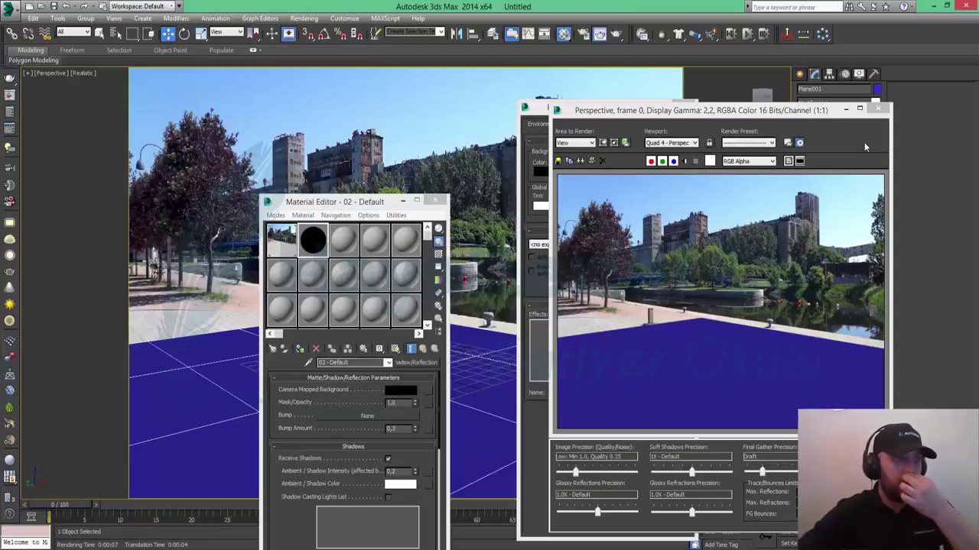
Assign the matte material to the ground plane and render a test frame.
left_click(849, 109)
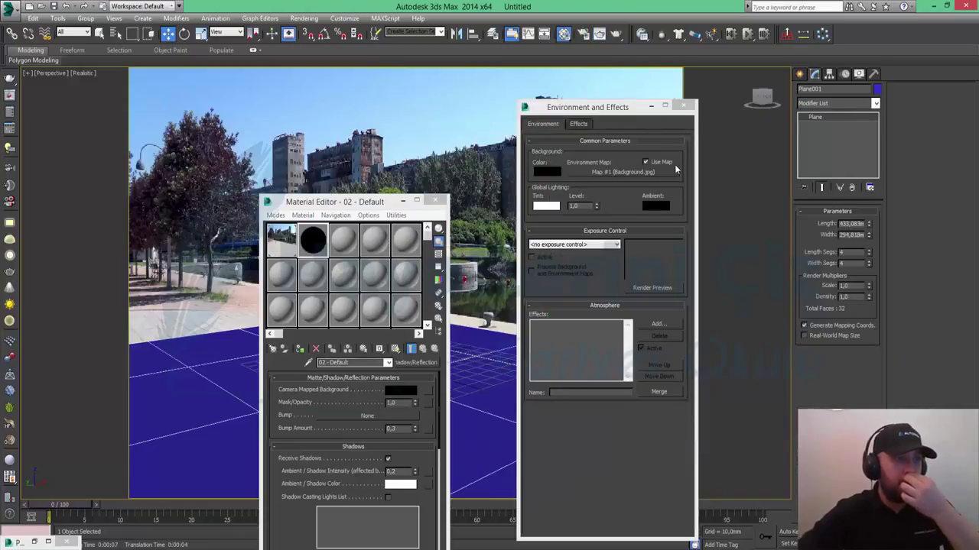
left_click(683, 106)
mouse_move(413, 196)
left_mouse_down()
mouse_move(767, 163)
mouse_move(822, 109)
left_mouse_up()
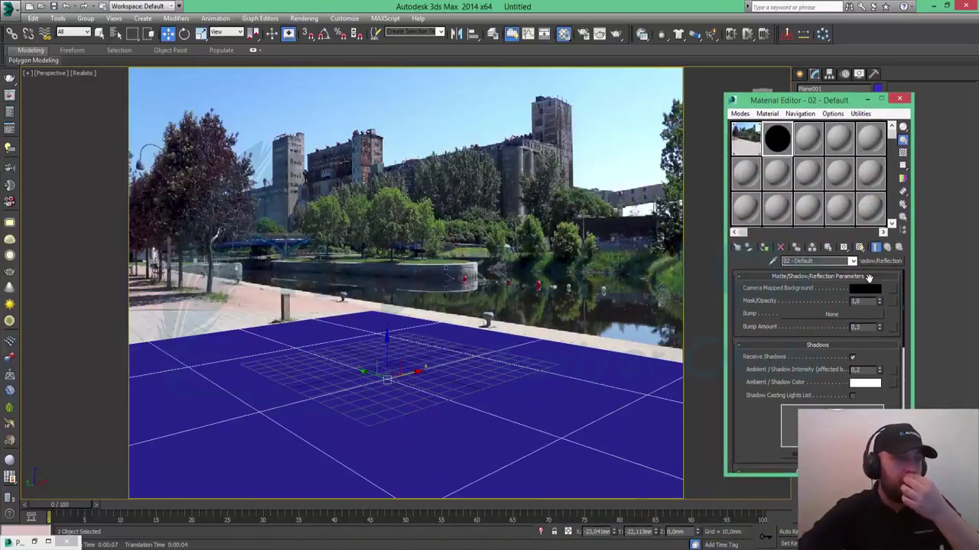
left_click(764, 248)
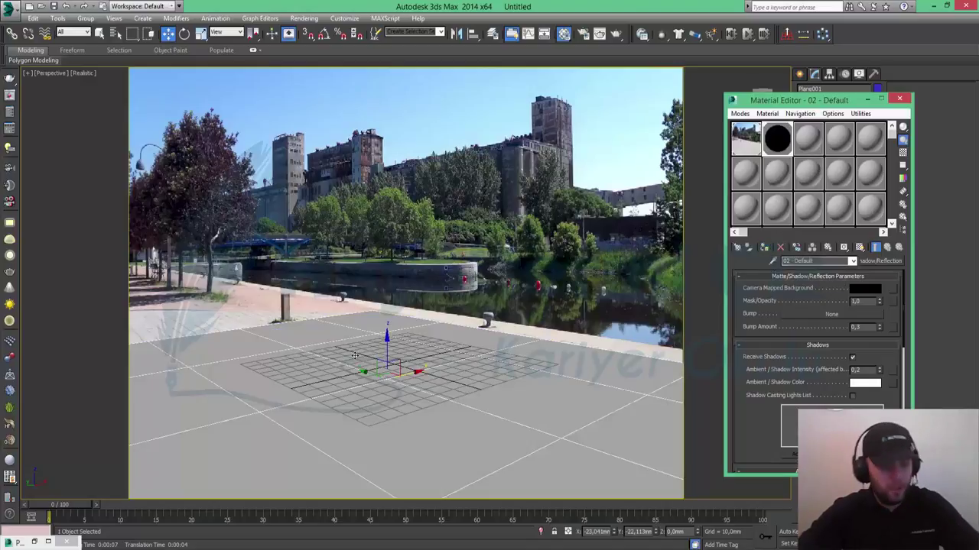
key("shift+q")
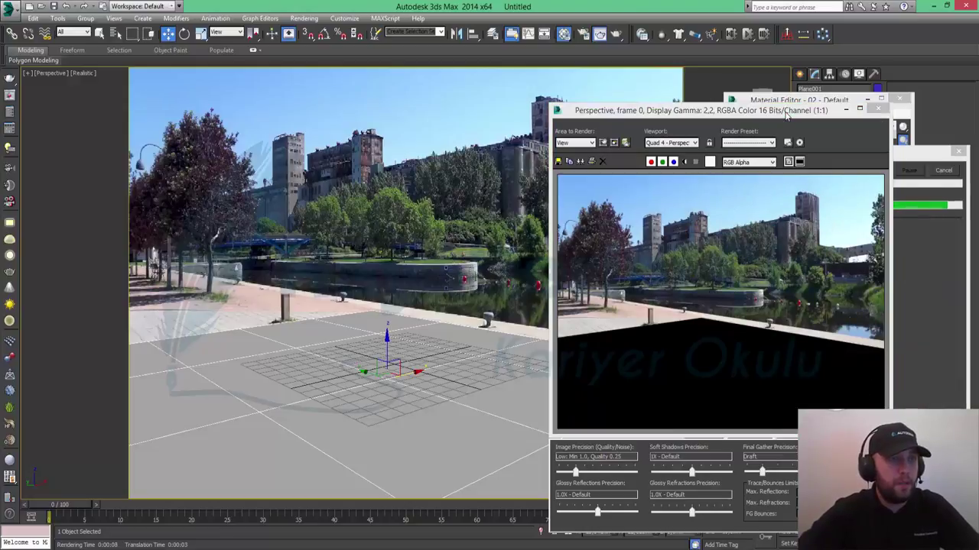
Drop a copy of the plaza photo map into the matte material's Camera Mapped Background slot.
mouse_move(733, 111)
left_mouse_down()
mouse_move(532, 127)
mouse_move(364, 117)
left_mouse_up()
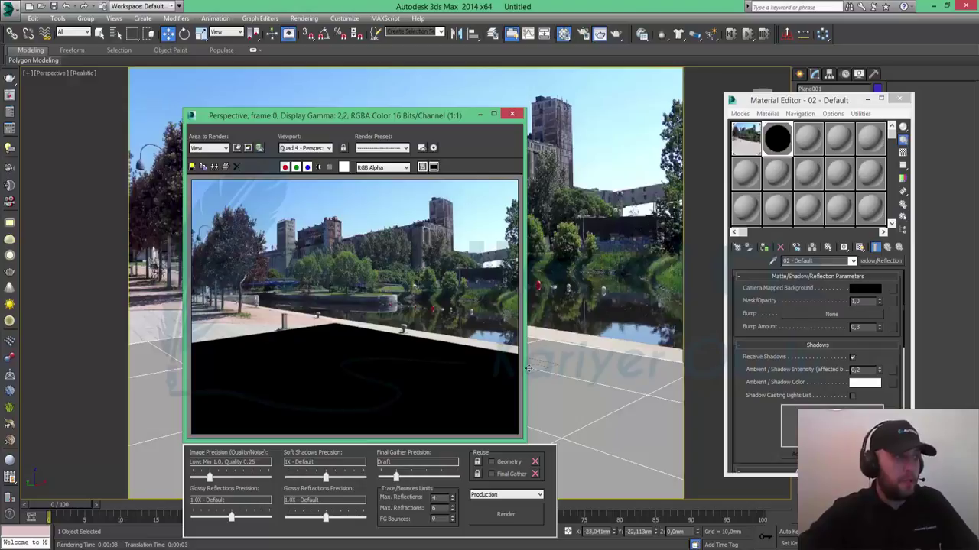
left_click(749, 151)
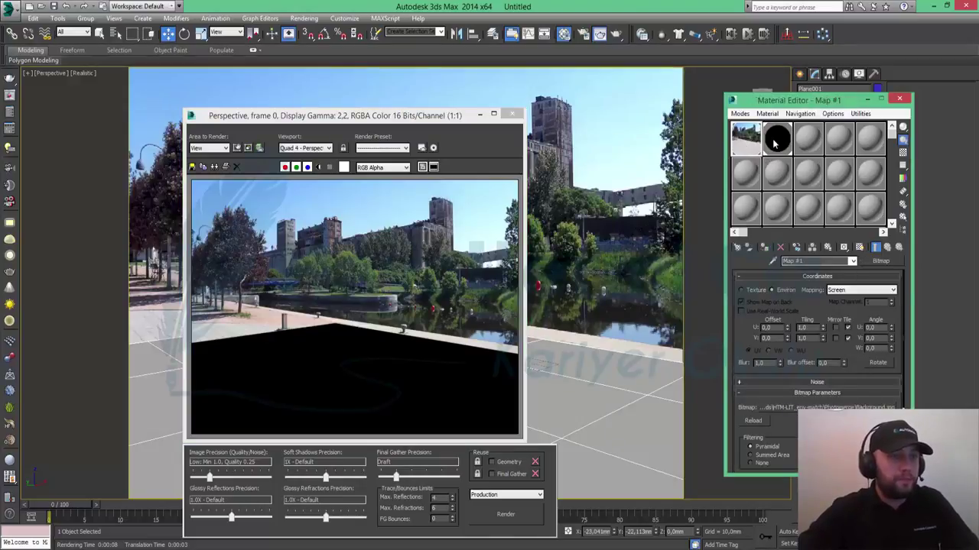
left_click(750, 148)
left_click_drag(750, 147, 889, 311)
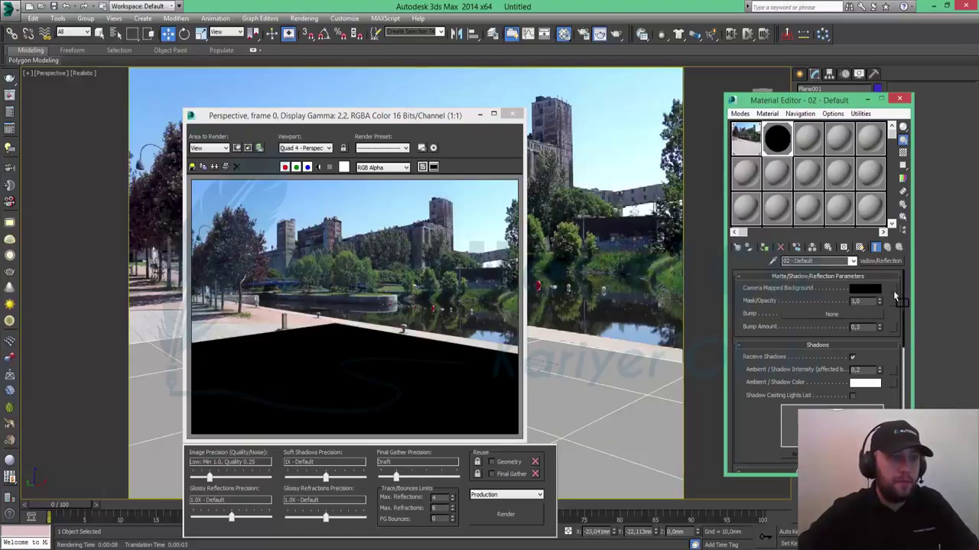
left_click_drag(894, 295, 896, 289)
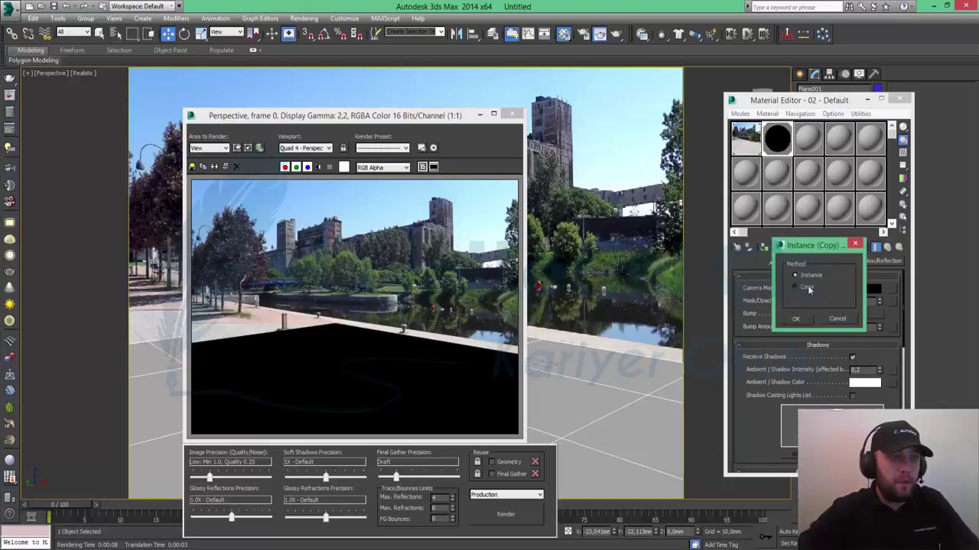
left_click(795, 318)
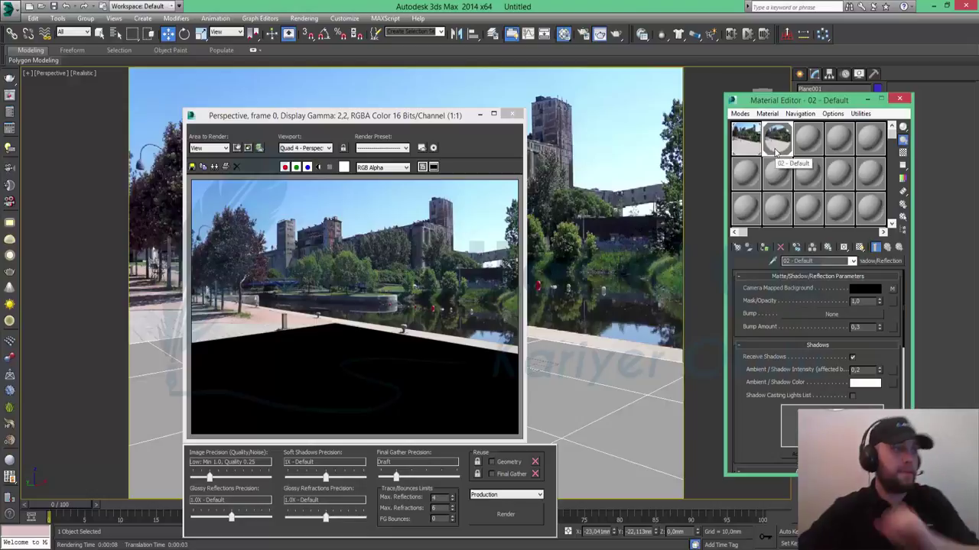
Re-render the photo-backed ground, then minimize the Material Editor and render window.
left_click(506, 515)
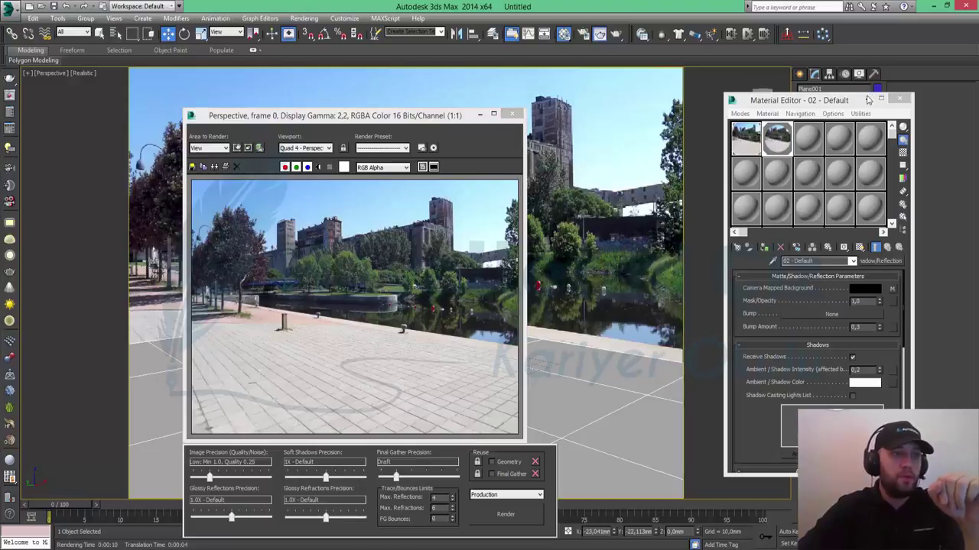
left_click(867, 99)
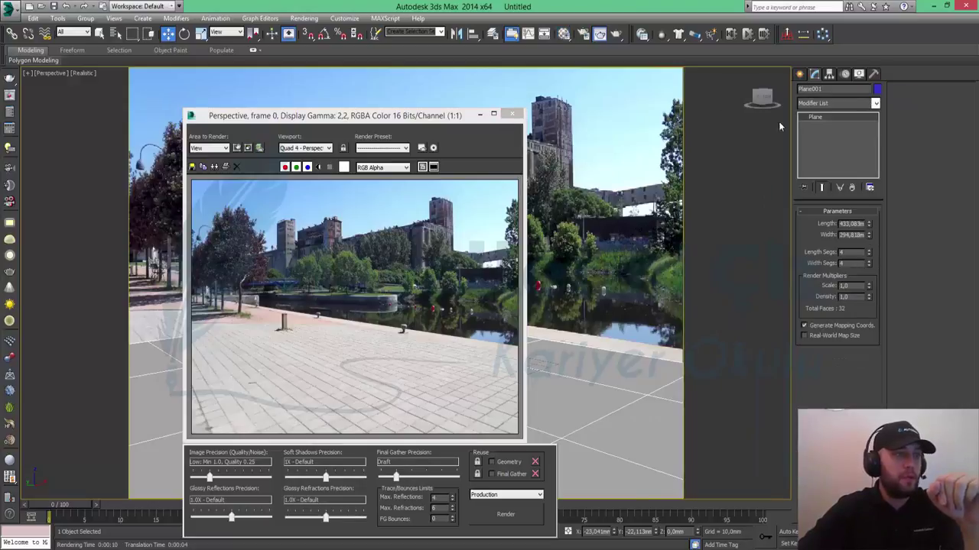
left_click(480, 114)
left_click(799, 74)
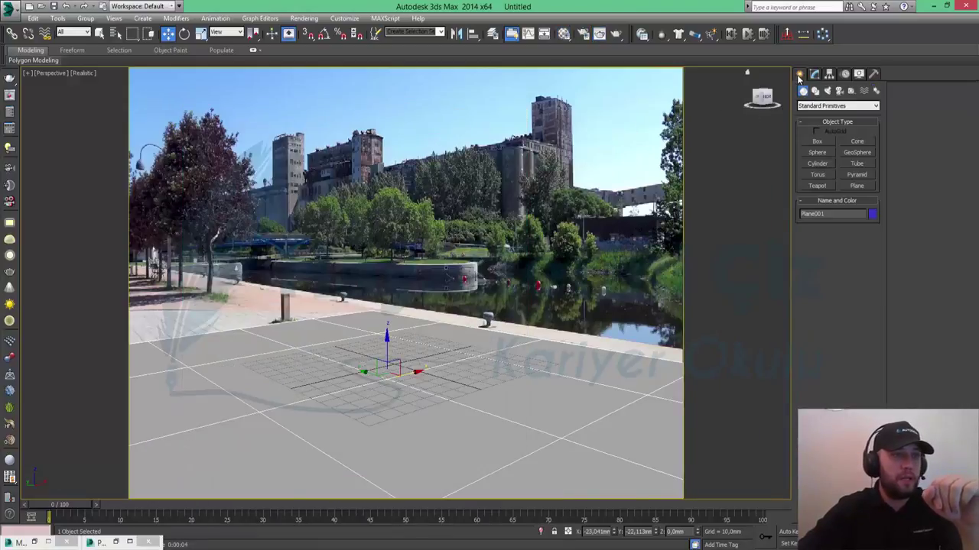
Draw a box on the ground grid.
left_click(815, 143)
mouse_move(341, 344)
left_mouse_down()
mouse_move(315, 370)
mouse_move(327, 369)
left_mouse_up()
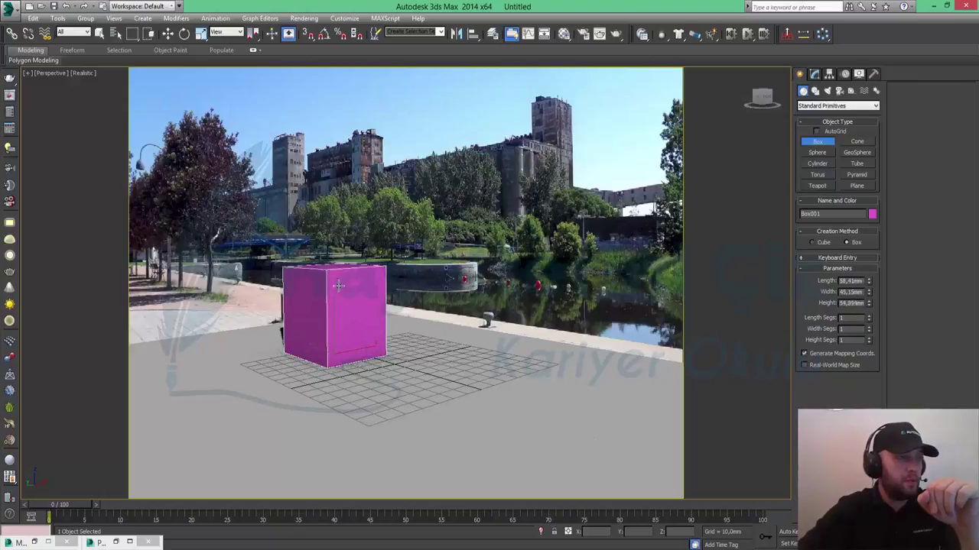
left_click(341, 279)
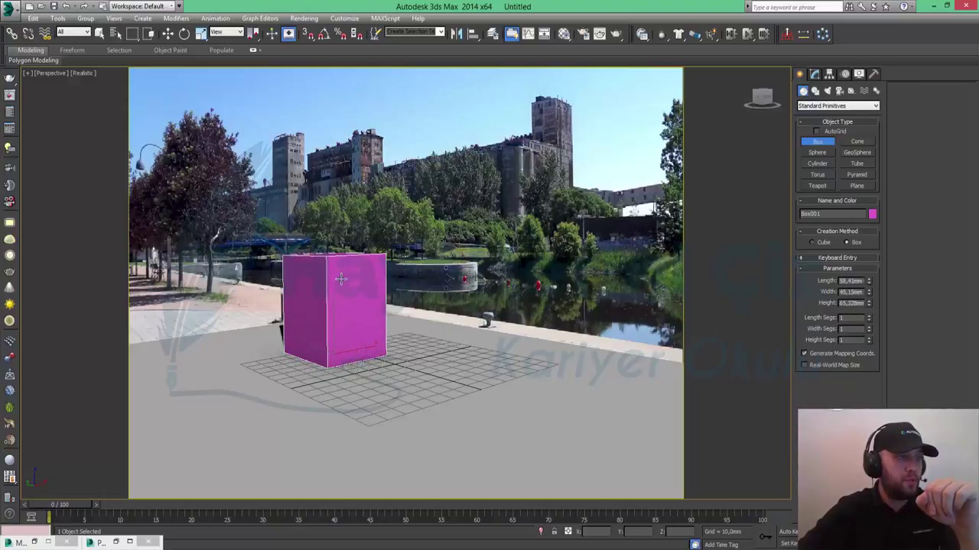
Add a Torus Knot from Extended Primitives to the right of the box.
left_click(822, 175)
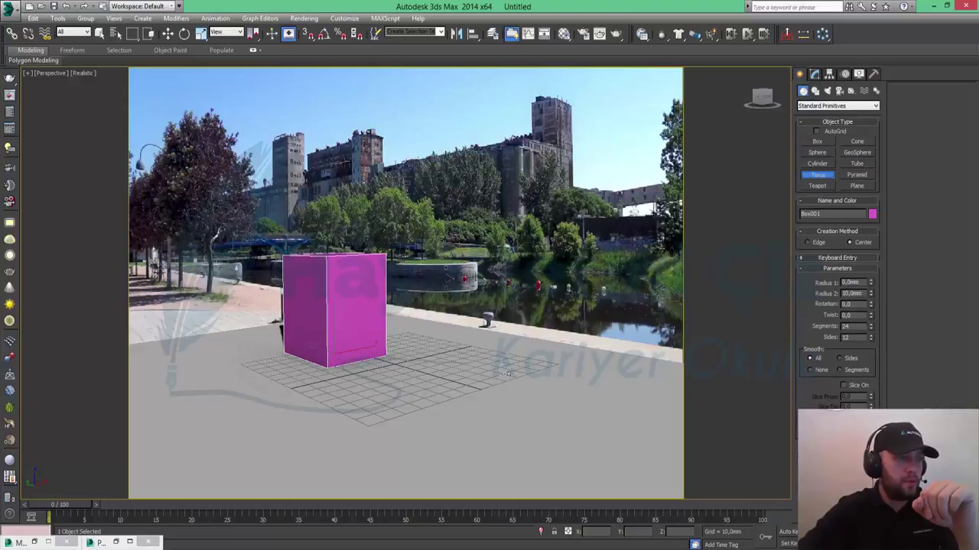
left_click_drag(500, 359, 531, 375)
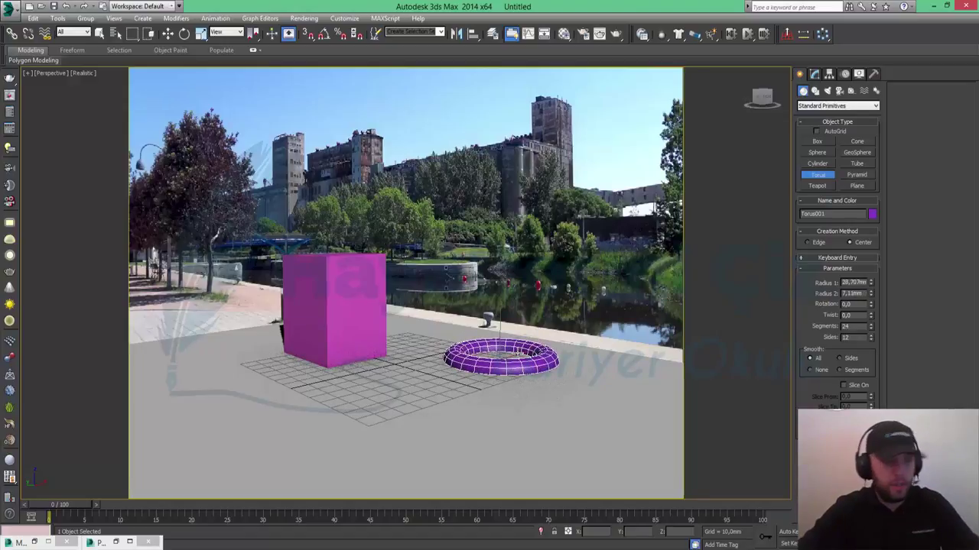
key("ctrl+z")
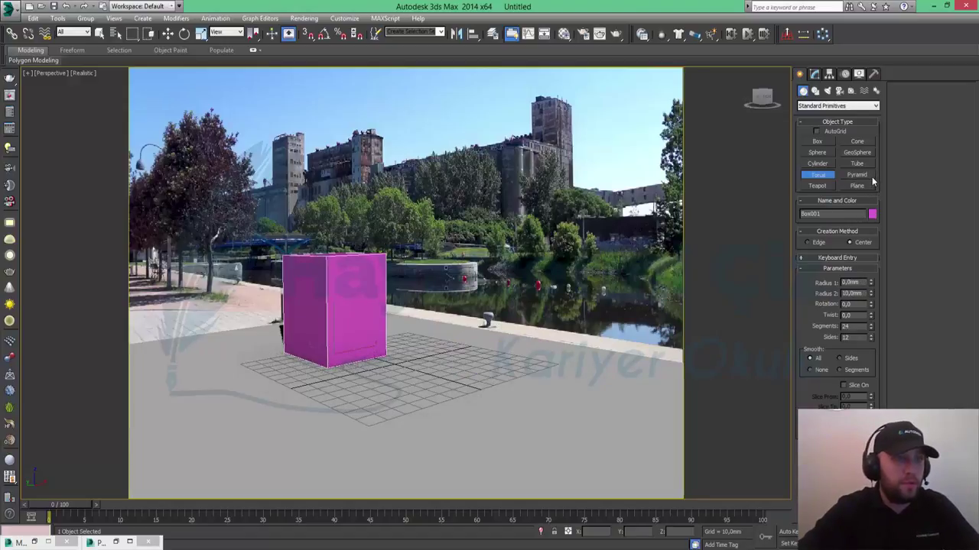
left_click(816, 106)
left_click(823, 122)
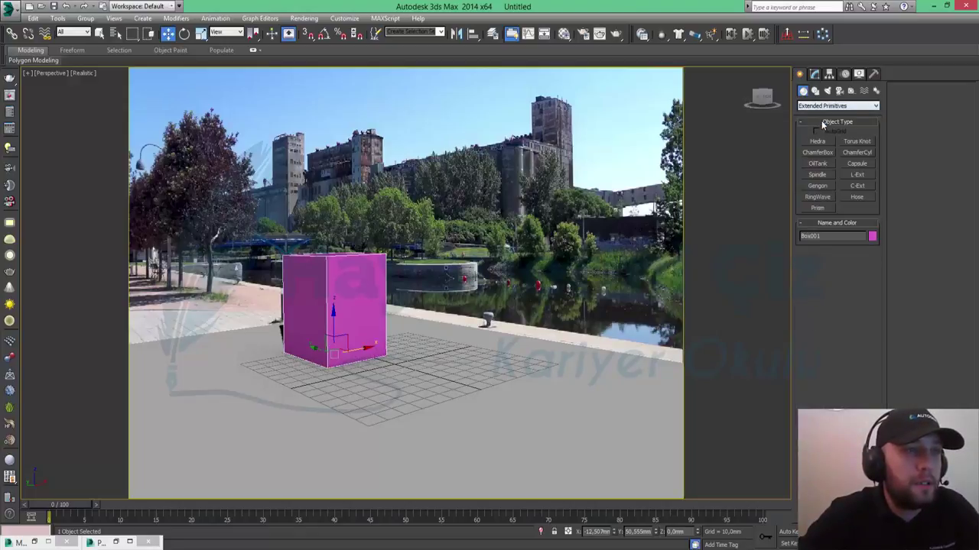
left_click(858, 143)
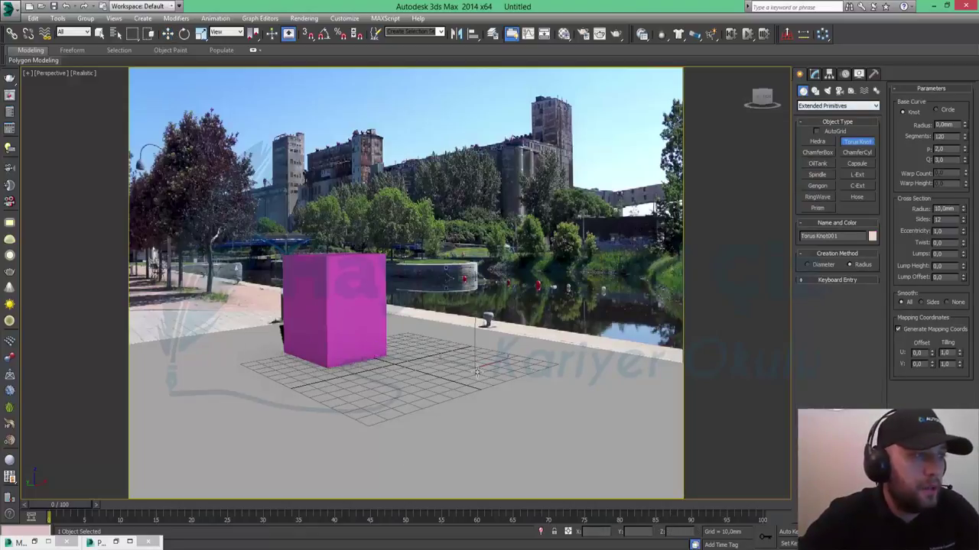
mouse_move(477, 372)
left_mouse_down()
mouse_move(480, 380)
mouse_move(475, 373)
left_mouse_up()
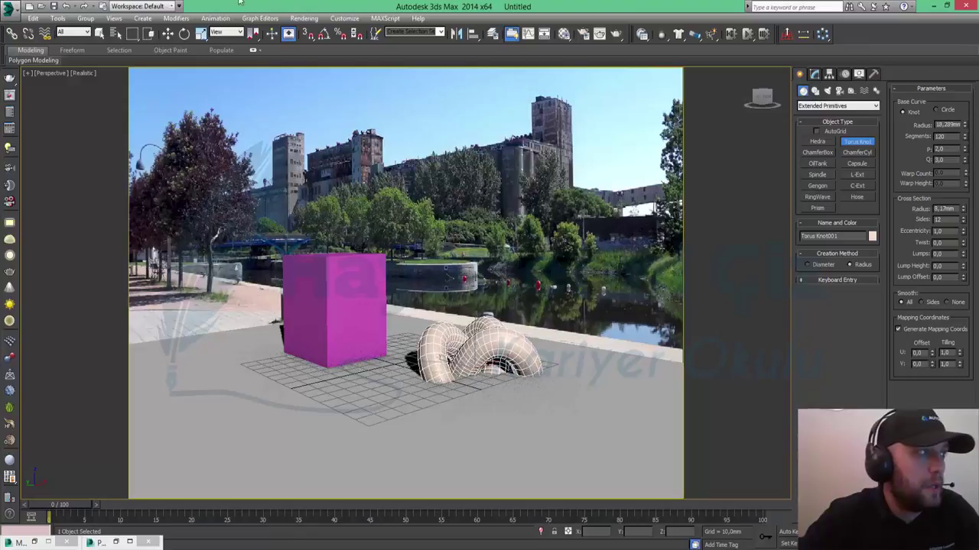
Move the torus knot upward so it rests on the ground.
left_click(166, 35)
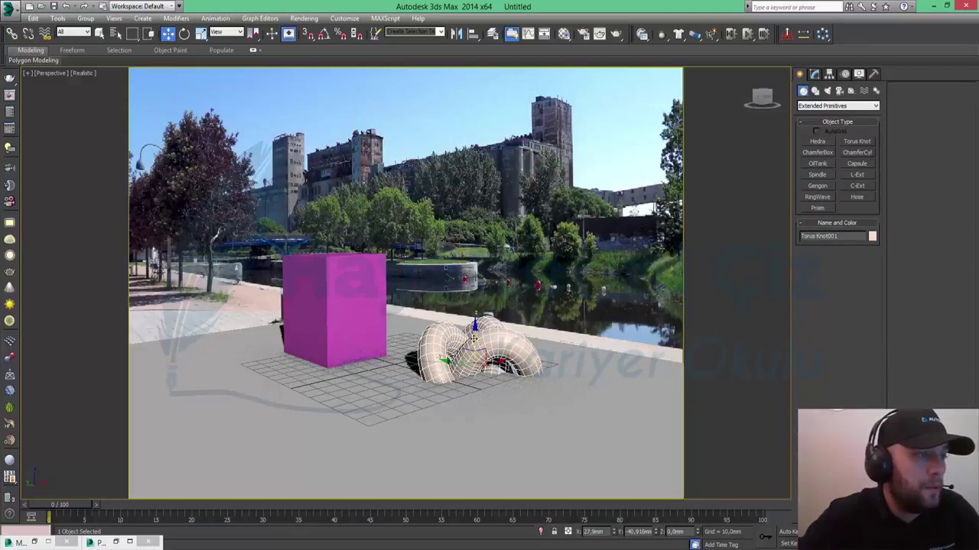
mouse_move(474, 327)
left_mouse_down()
mouse_move(474, 297)
mouse_move(470, 304)
left_mouse_up()
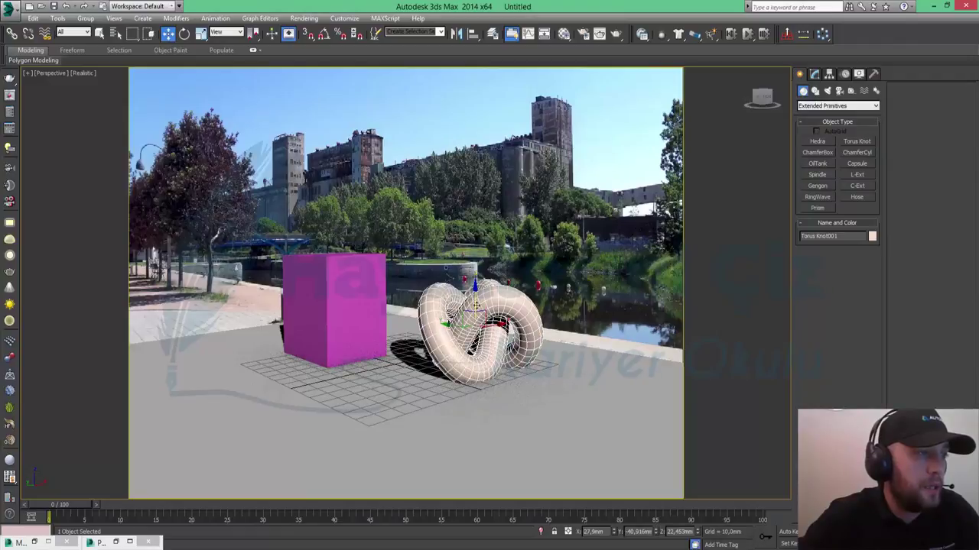
left_click_drag(475, 303, 475, 298)
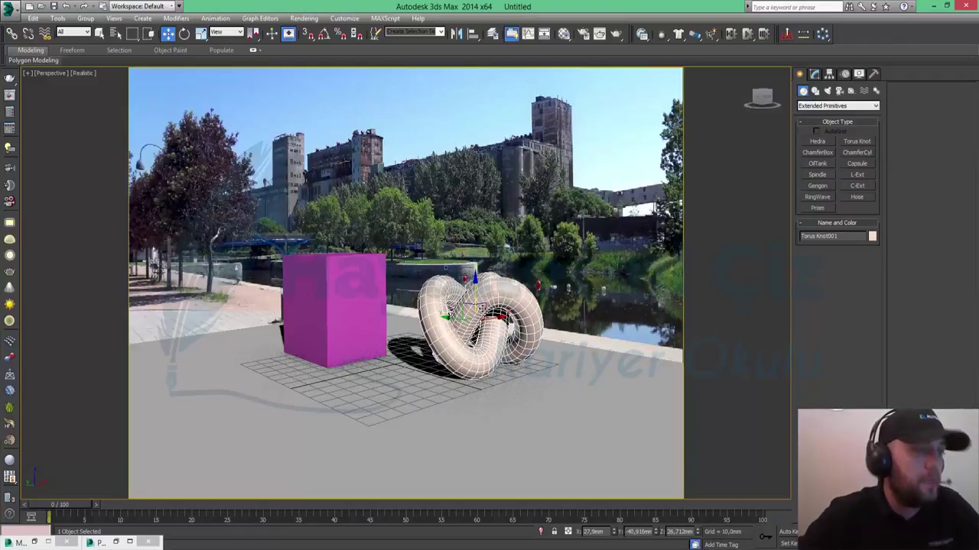
Draw a teapot from Standard Primitives in front of the torus knot.
left_click(817, 108)
left_click(825, 120)
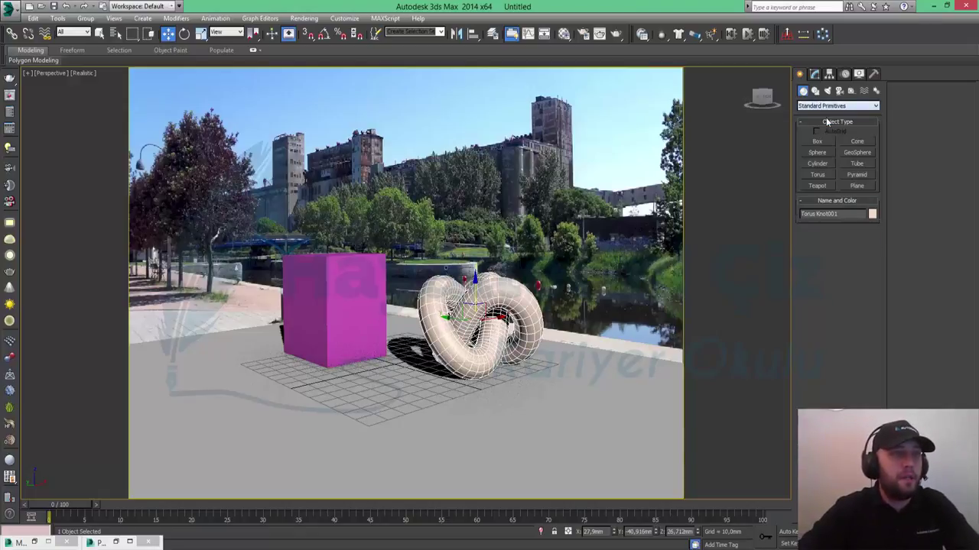
left_click(811, 188)
left_click_drag(480, 406, 498, 419)
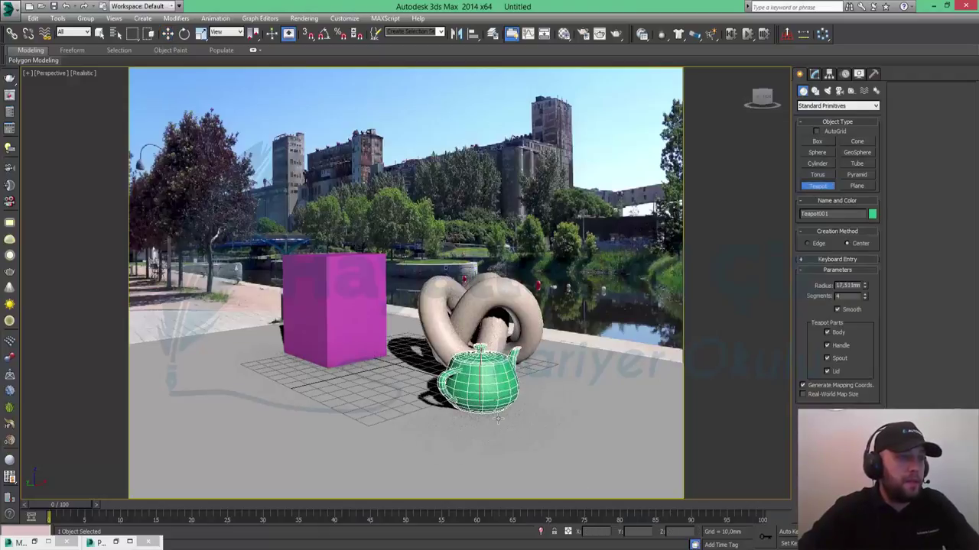
Move the teapot right and forward, the box left, and nudge the knot left.
key("w")
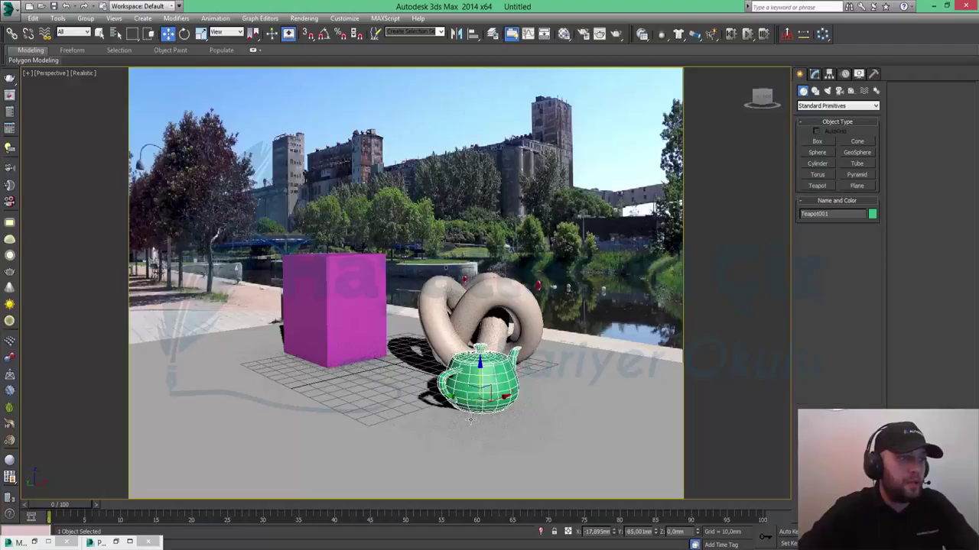
left_click_drag(480, 386, 579, 412)
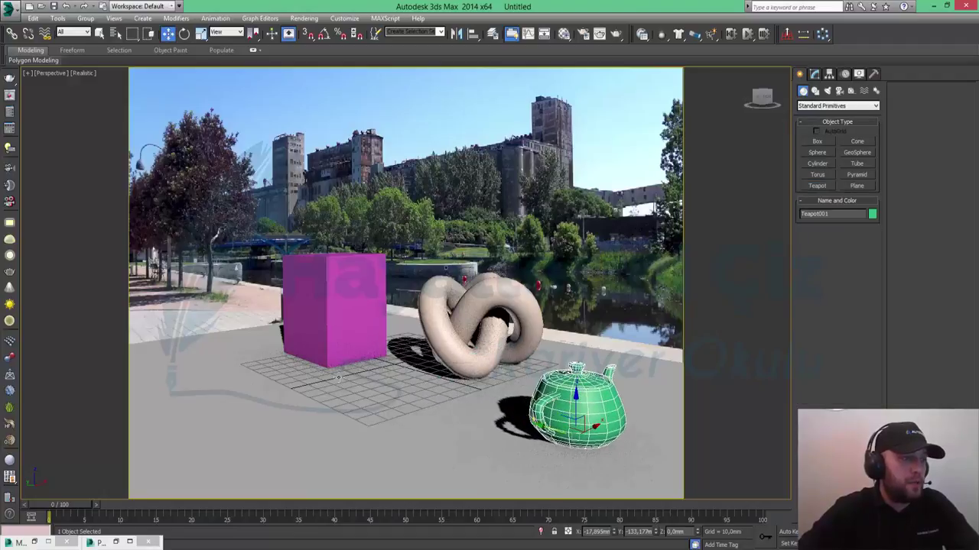
left_click(348, 348)
left_click_drag(351, 347, 316, 352)
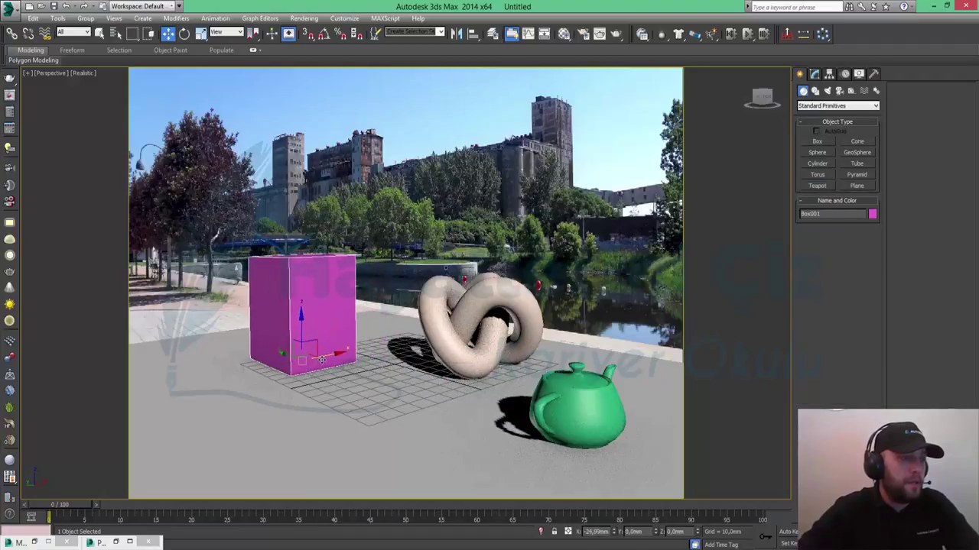
left_click(455, 330)
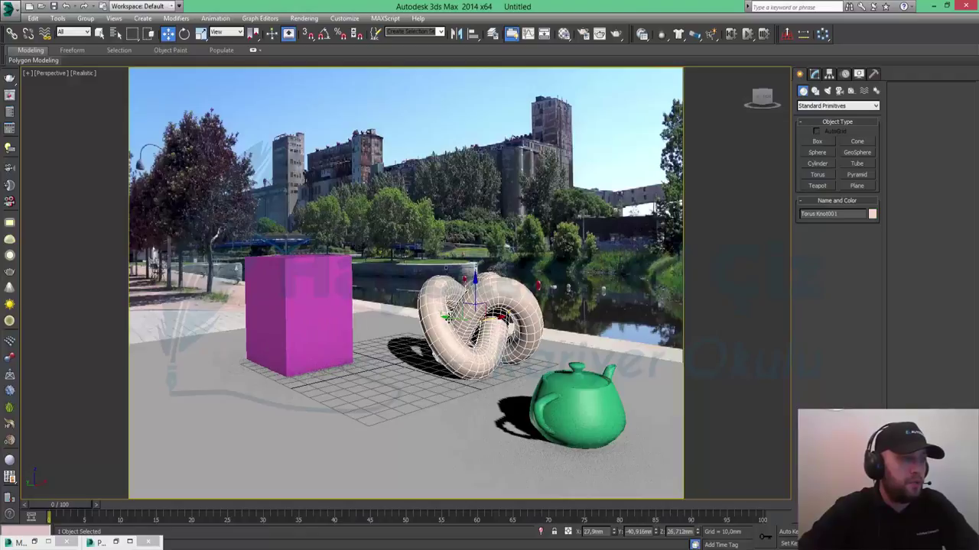
left_click_drag(440, 318, 433, 315)
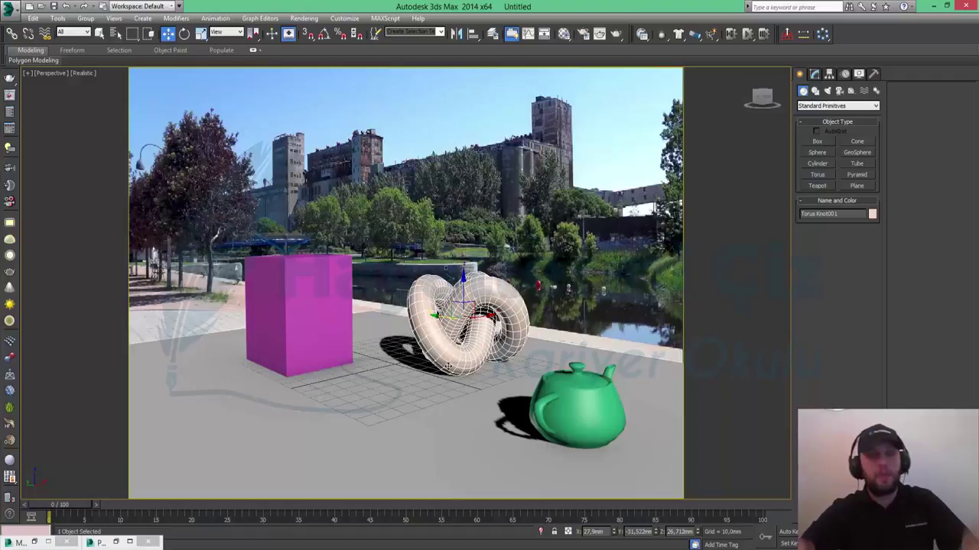
key("shift+q")
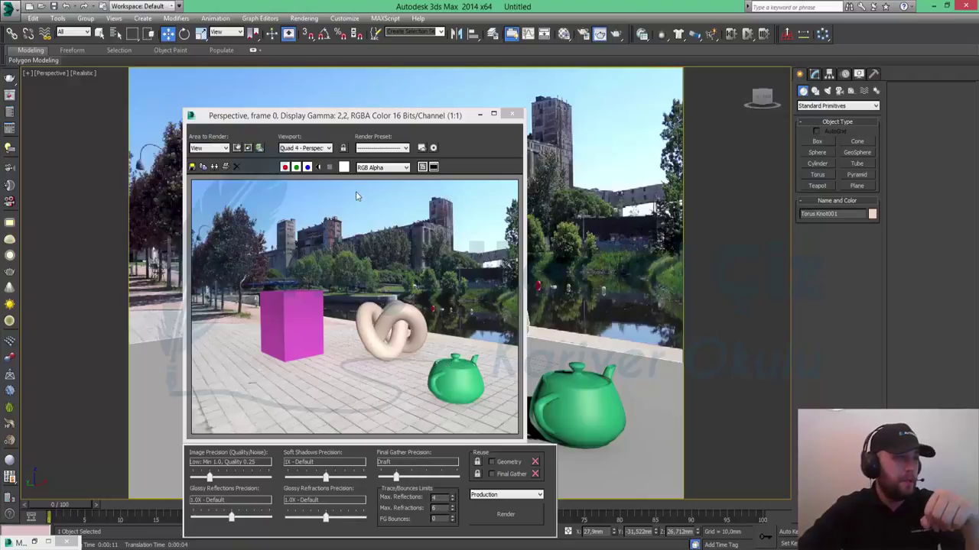
left_click(480, 116)
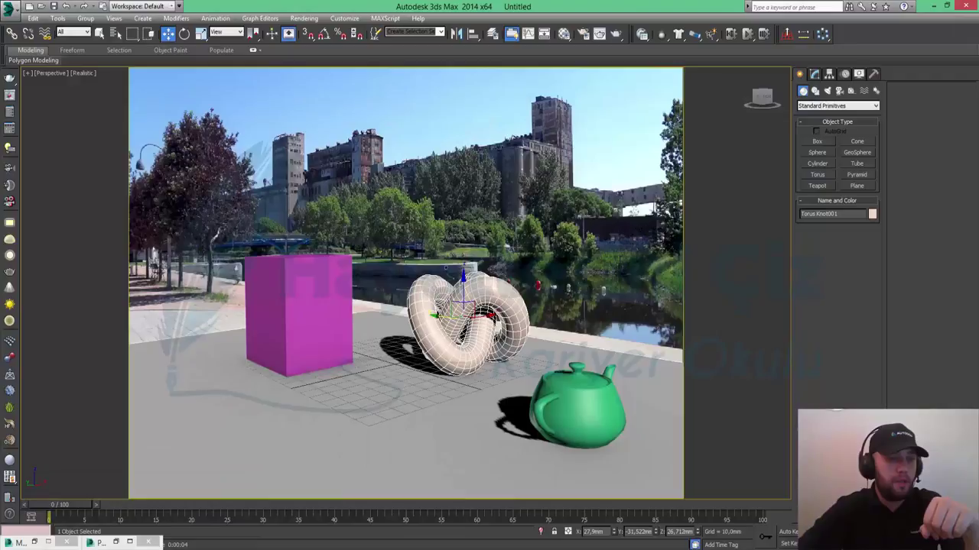
Switch to the four-viewport layout and recentre the objects in the Top view.
key("alt+w")
scroll(334, 168, "down", 2)
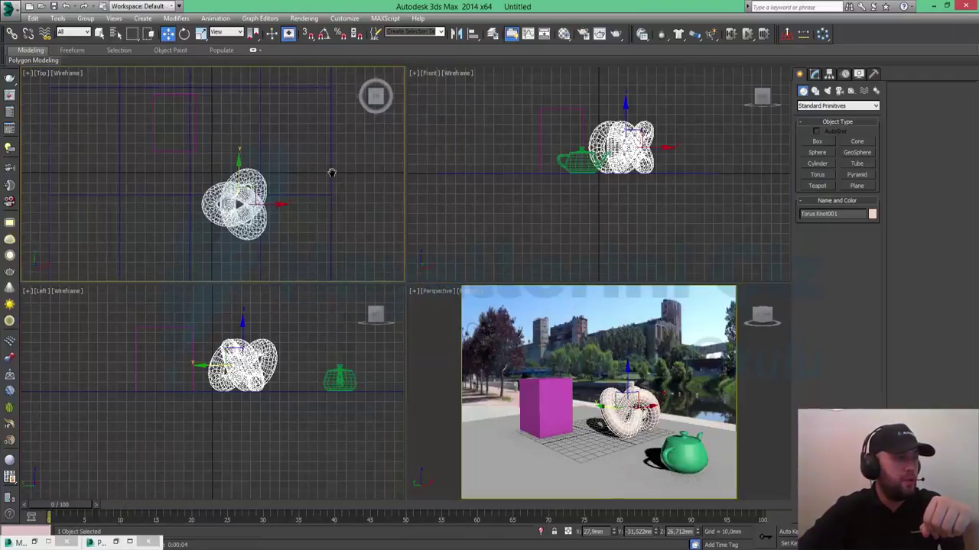
scroll(332, 174, "down", 4)
key("g")
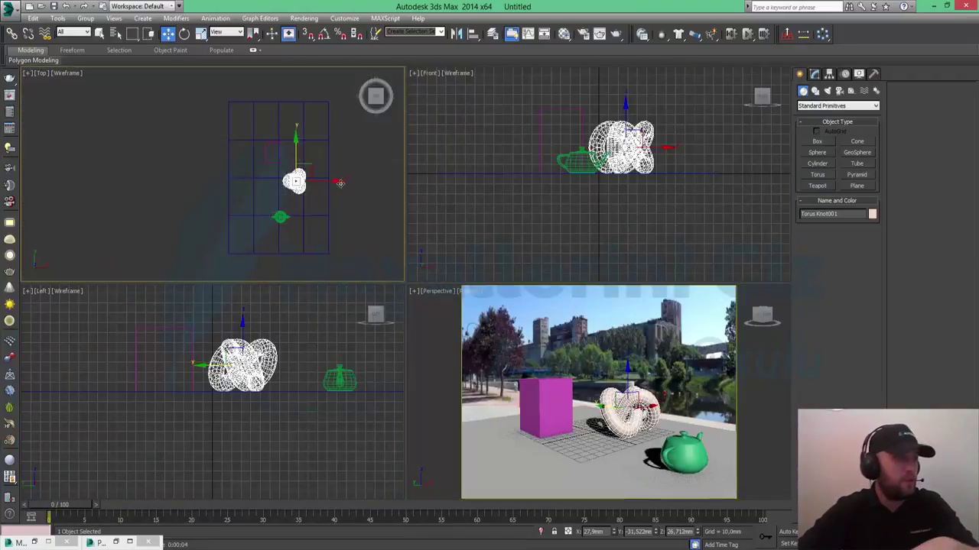
middle_click_drag(352, 193, 425, 201)
Place a Standard Skylight, Sky001, in the Top view.
left_click(828, 92)
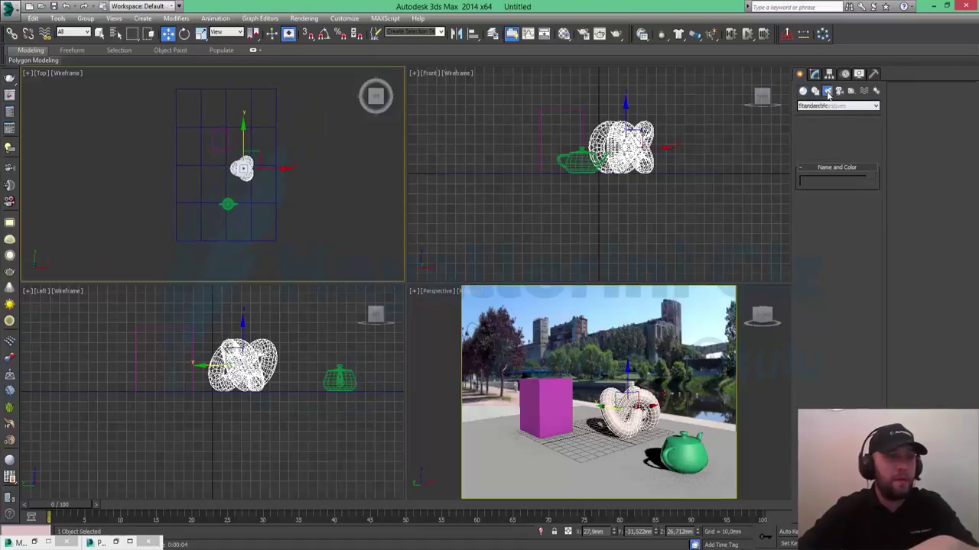
left_click(821, 107)
left_click(821, 116)
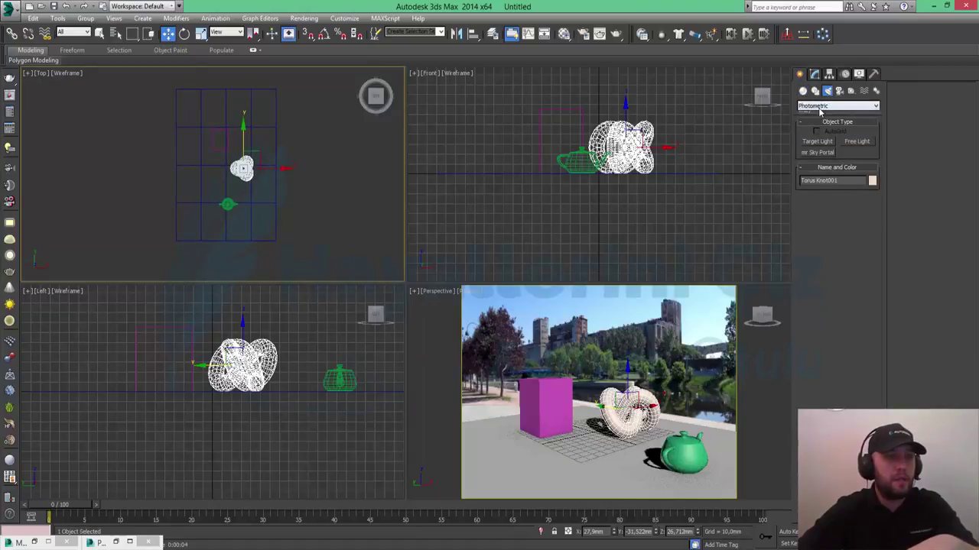
left_click(838, 106)
left_click(818, 125)
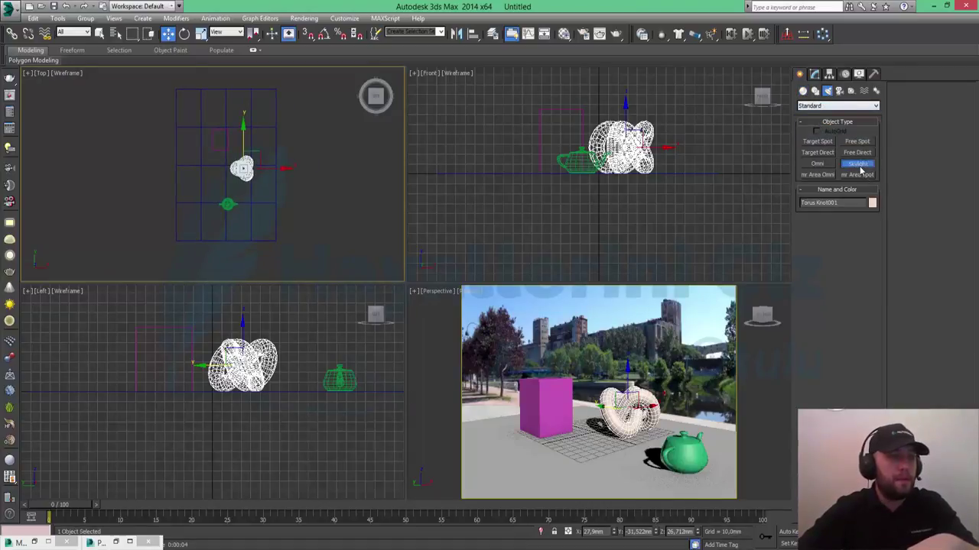
left_click(856, 163)
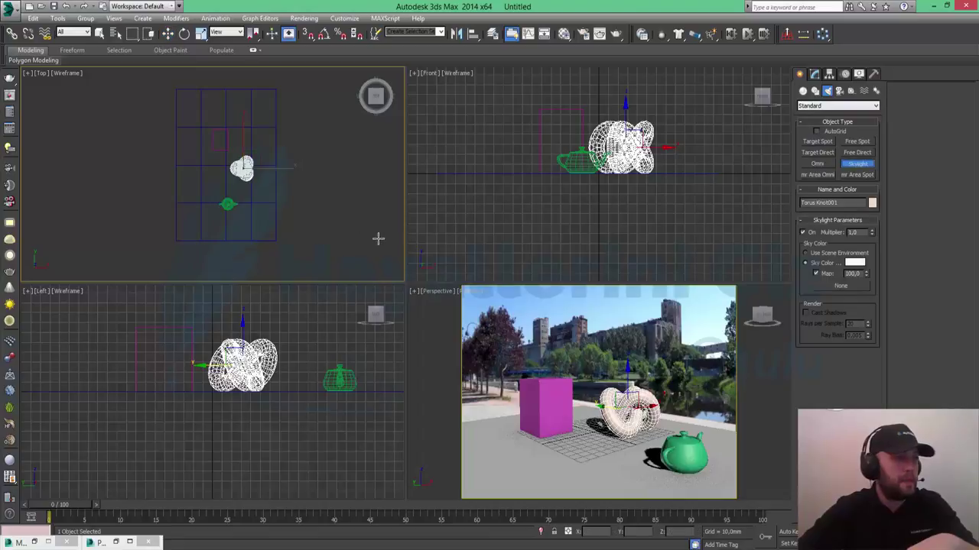
left_click(286, 222)
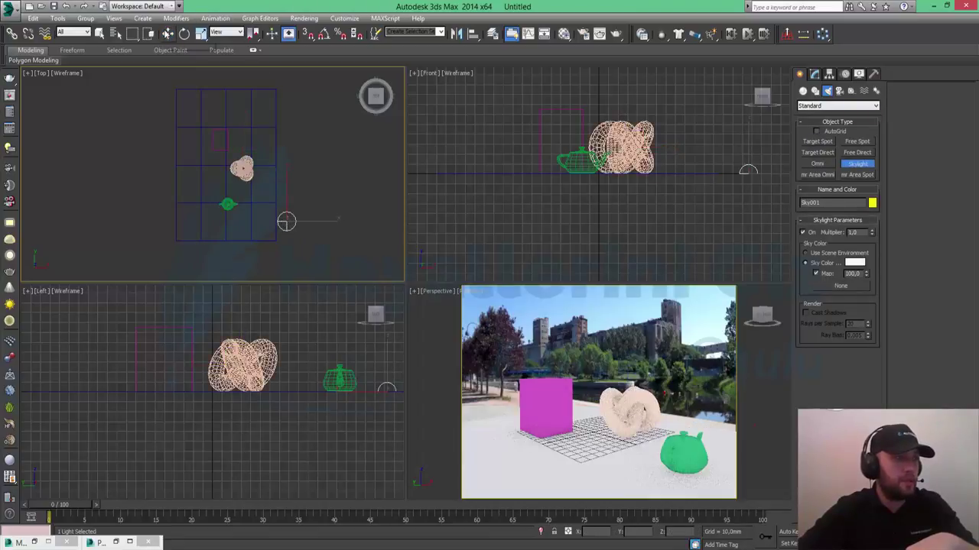
key("w")
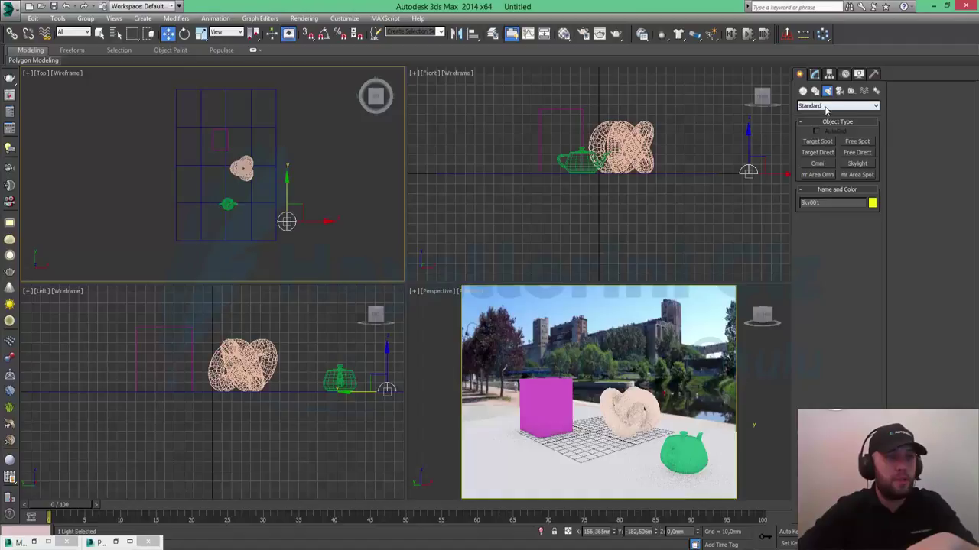
Draw an mr Area Spot aimed at the torus knot and widen its cone to 179.5°.
left_click(857, 175)
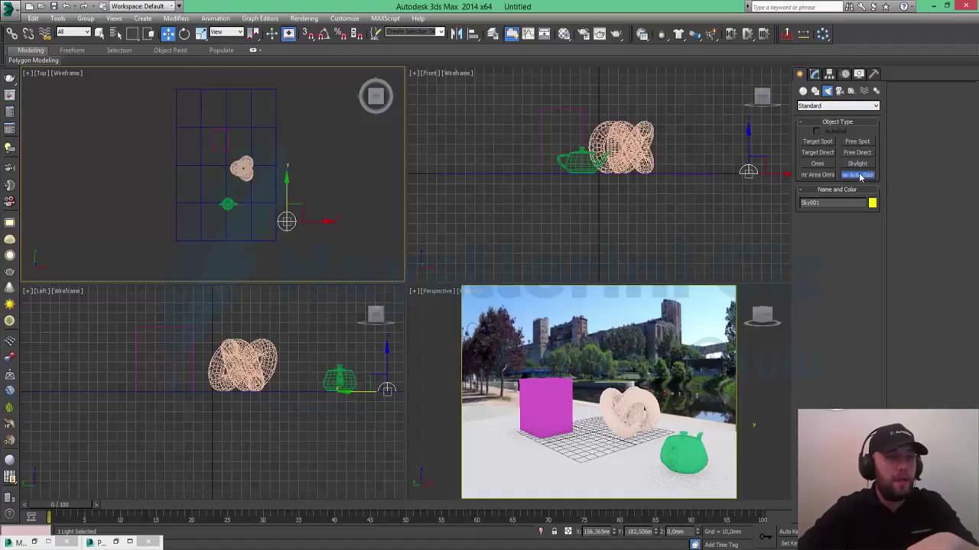
middle_click_drag(358, 172, 354, 174)
scroll(321, 180, "down", 1)
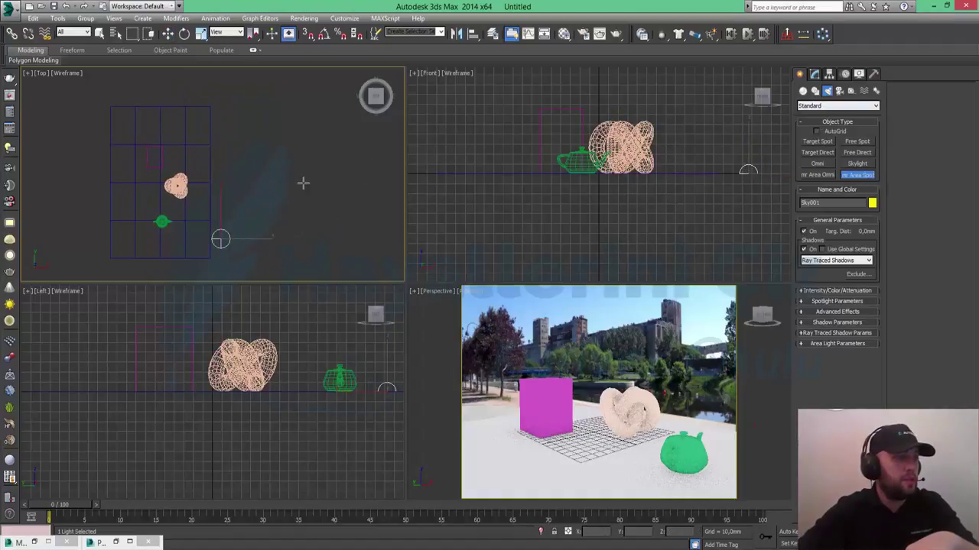
scroll(301, 183, "down", 1)
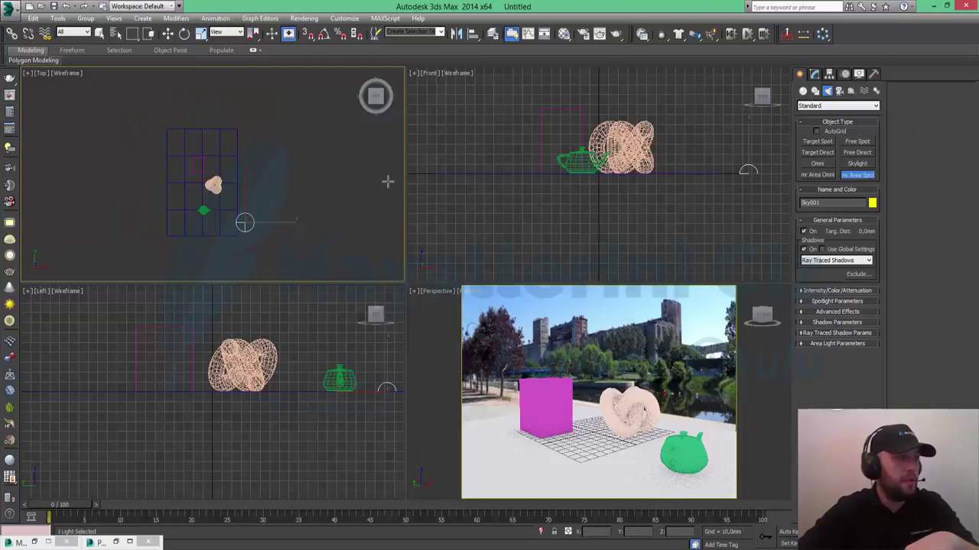
left_click_drag(382, 181, 186, 182)
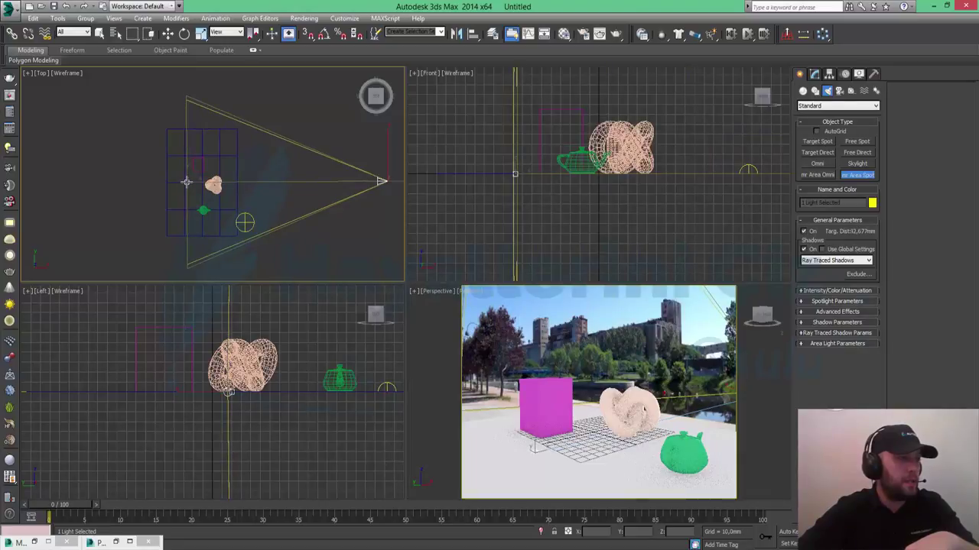
left_click_drag(186, 182, 187, 181)
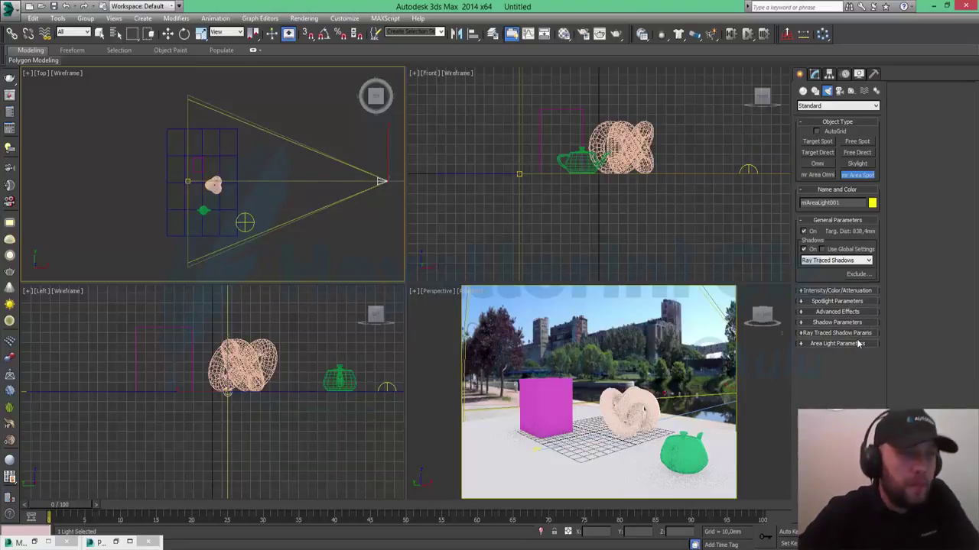
left_click(849, 301)
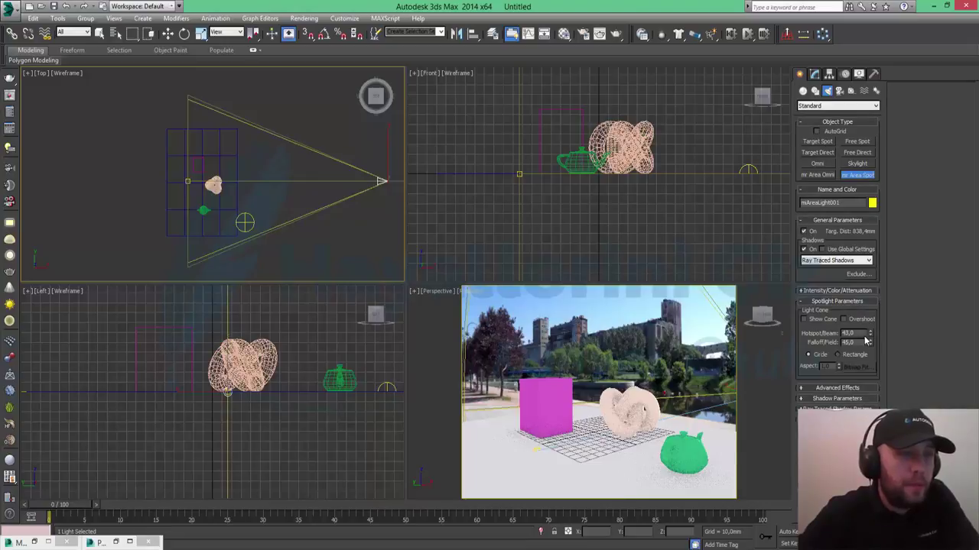
left_click_drag(869, 334, 869, 252)
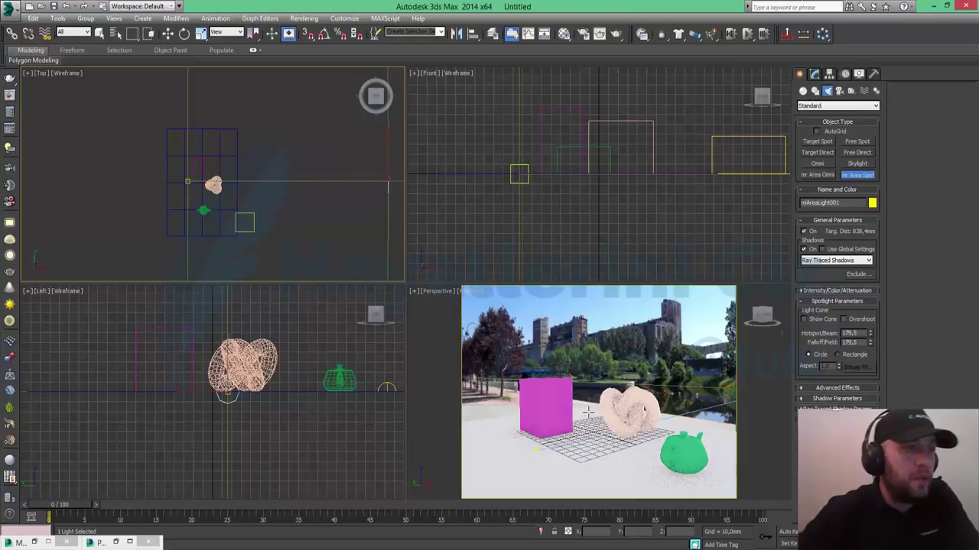
In the Front view, move the spotlight higher and off to the side.
right_click(683, 194)
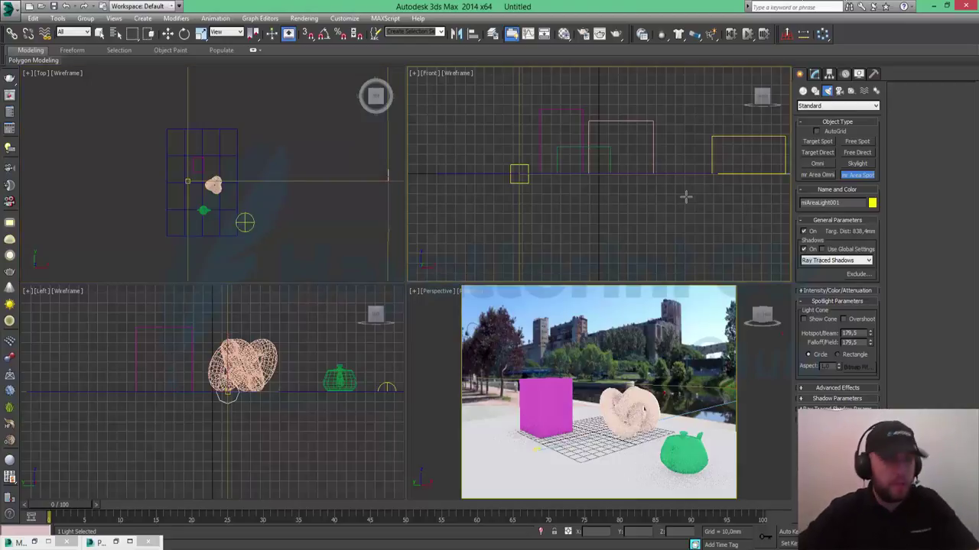
key("g")
scroll(660, 214, "down", 3)
scroll(673, 218, "up", 5)
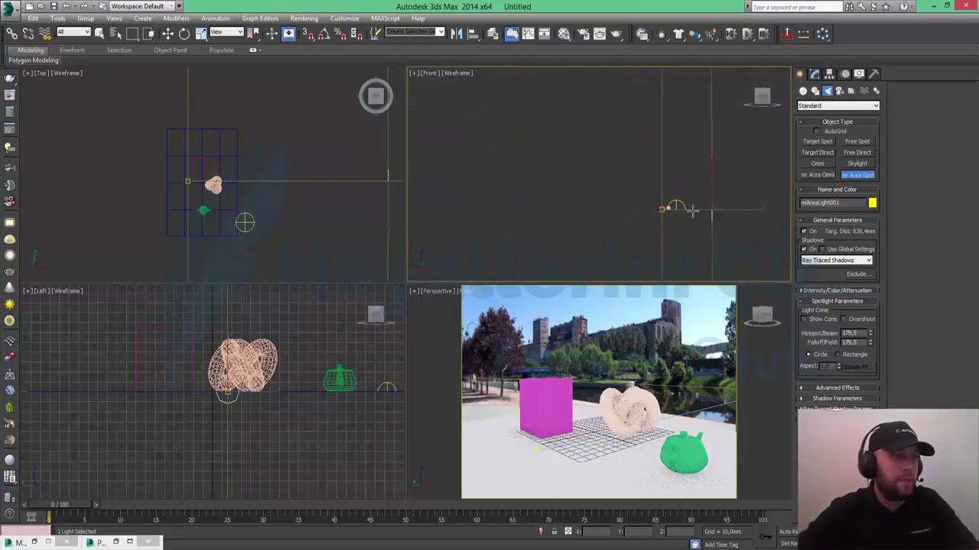
mouse_move(683, 225)
middle_mouse_down()
mouse_move(623, 230)
mouse_move(662, 240)
middle_mouse_up()
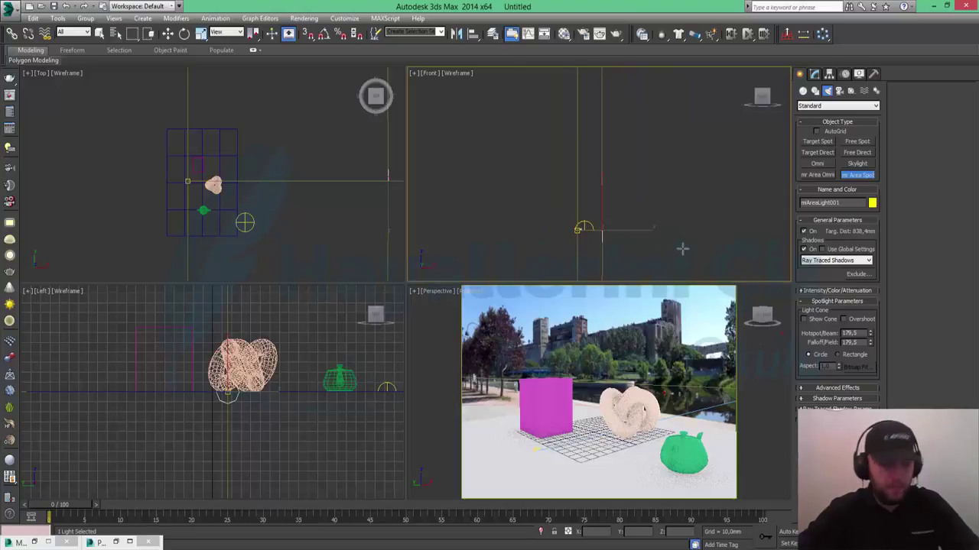
key("w")
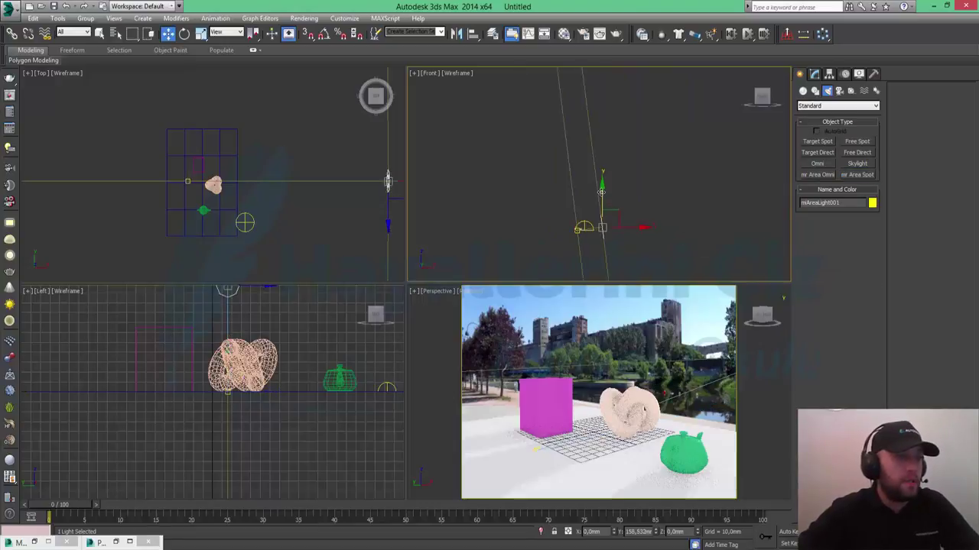
left_click_drag(601, 200, 597, 175)
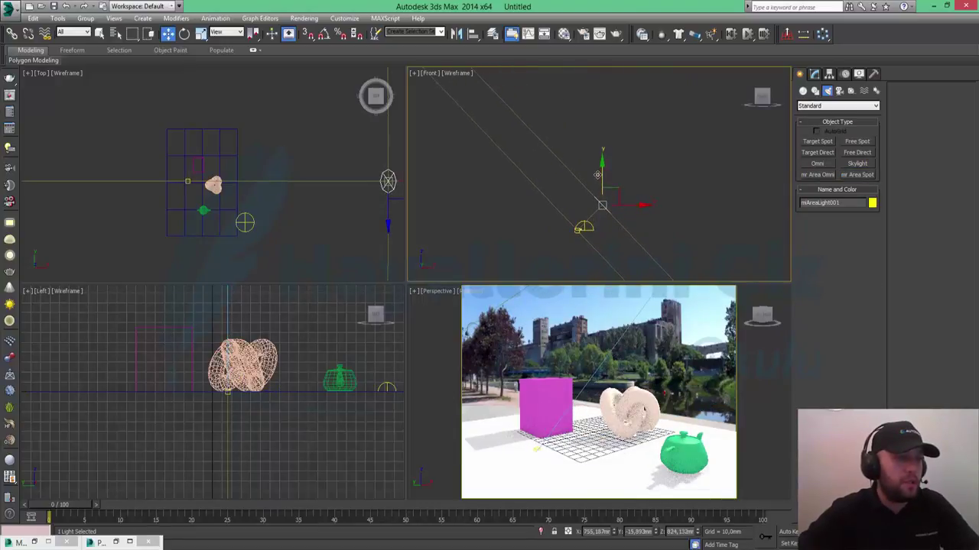
left_click_drag(621, 190, 660, 169)
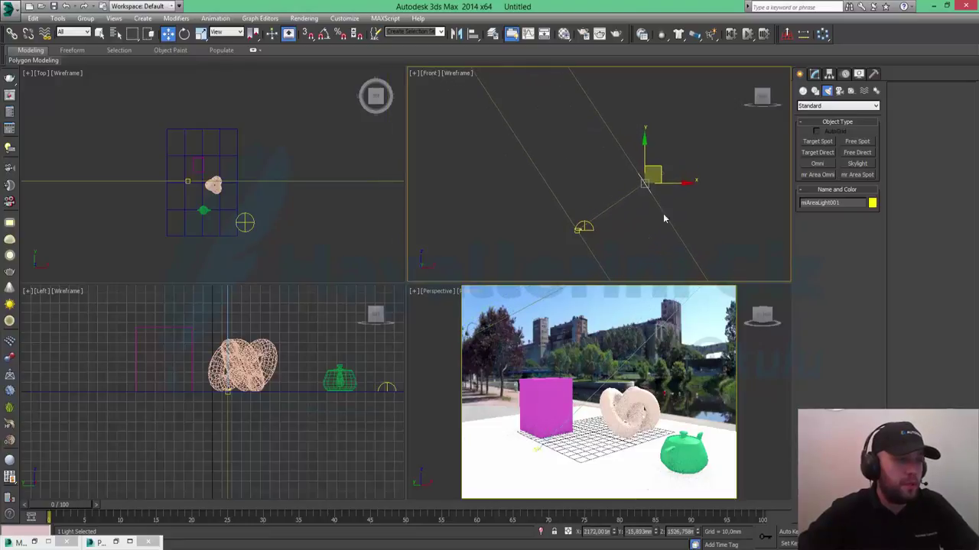
right_click(557, 414)
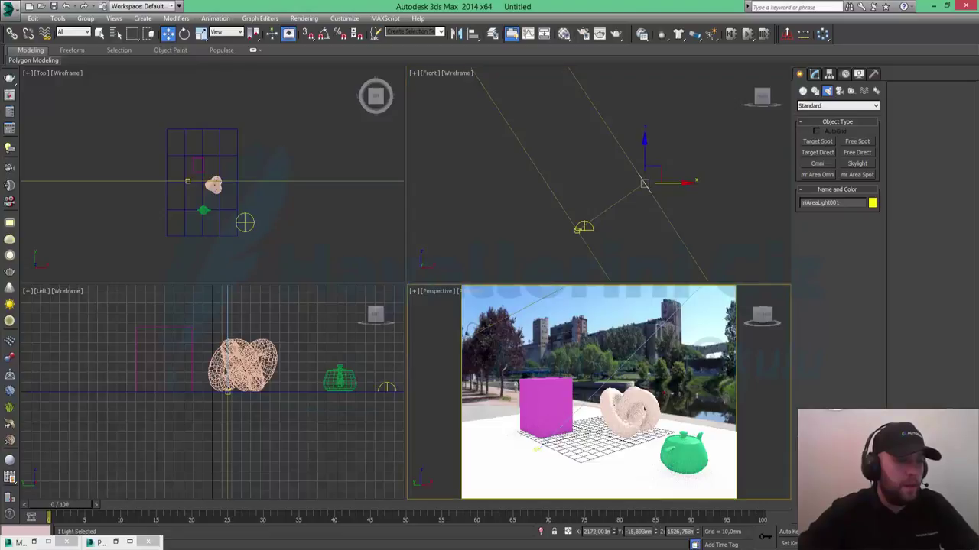
Maximize the Perspective view, render a test frame, and close the rendered image.
key("alt+w")
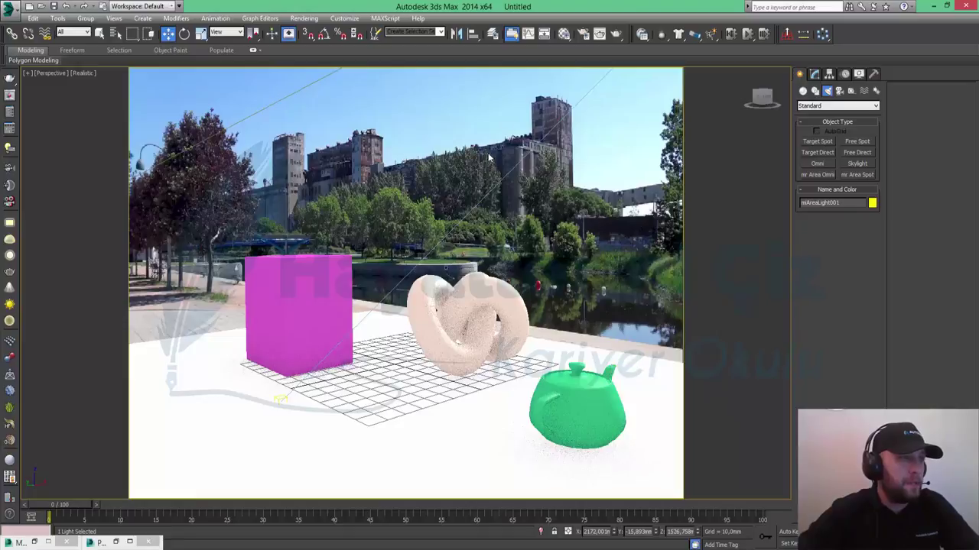
left_click(616, 36)
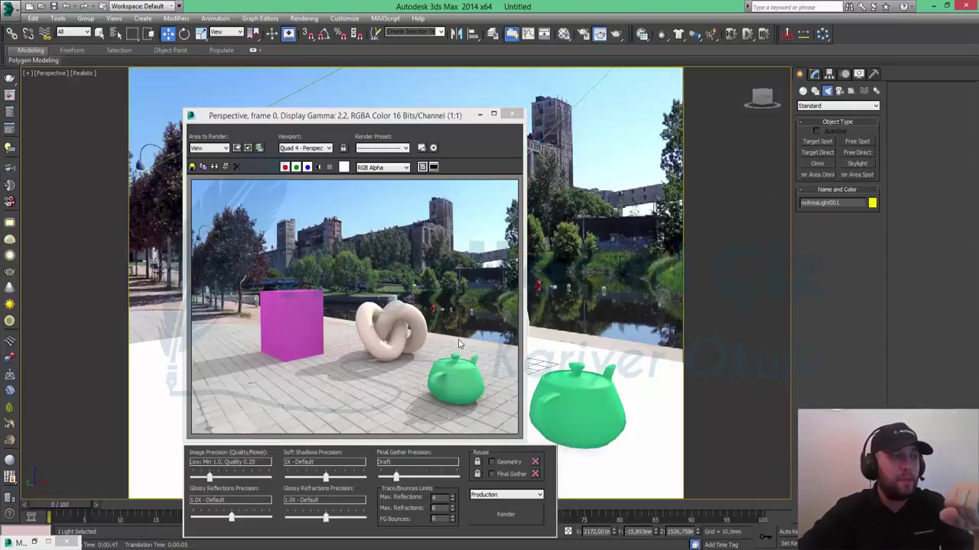
left_click(512, 115)
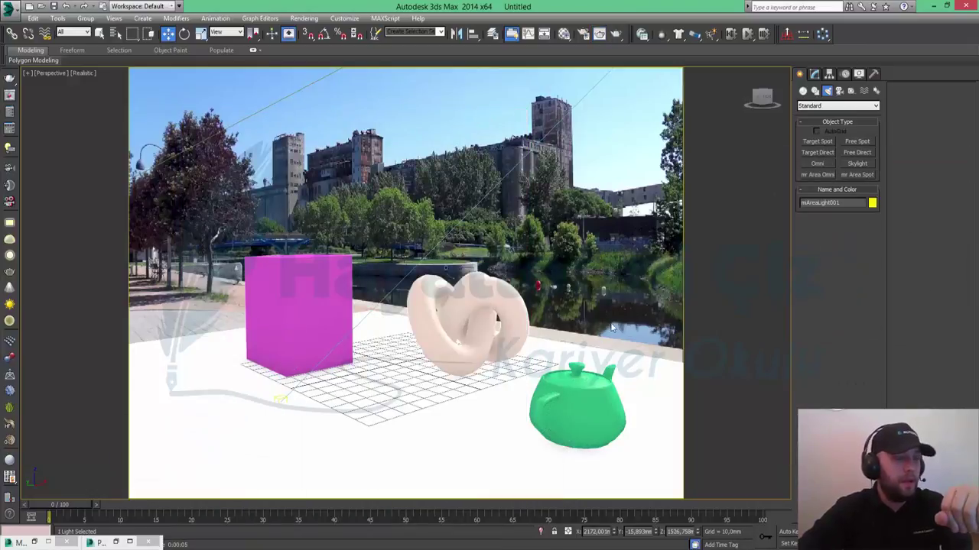
Set the area spotlight's Area Light Type to Disc in its shadow settings.
left_click(814, 74)
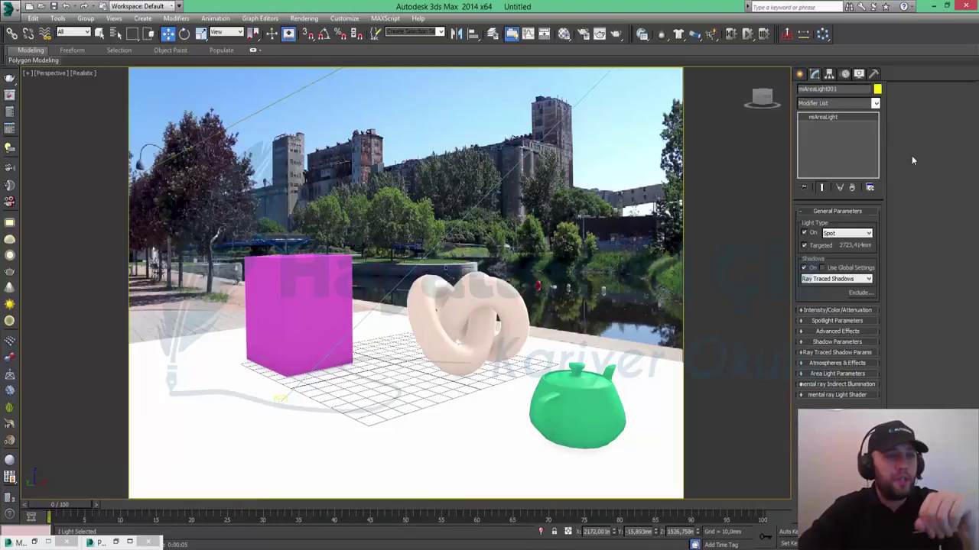
left_click(841, 342)
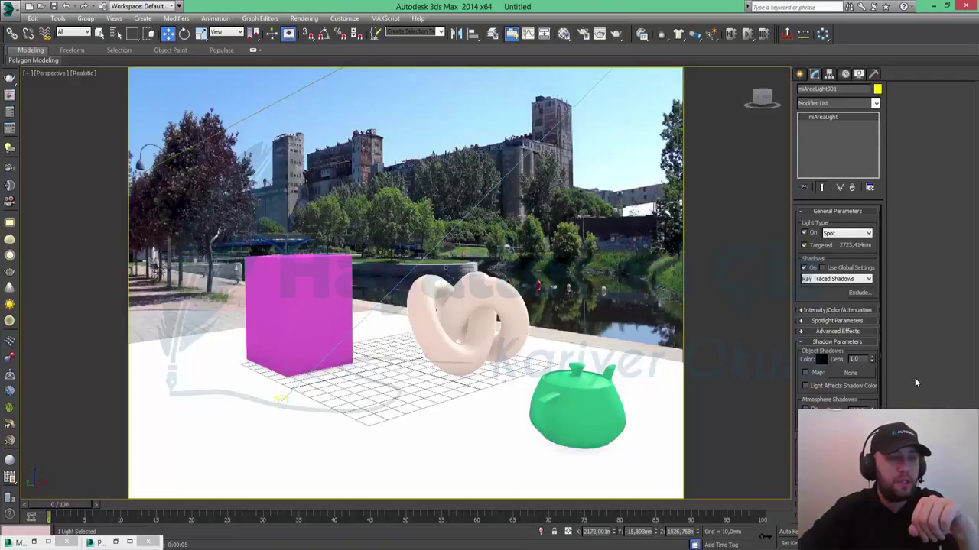
scroll(874, 394, "down", 1)
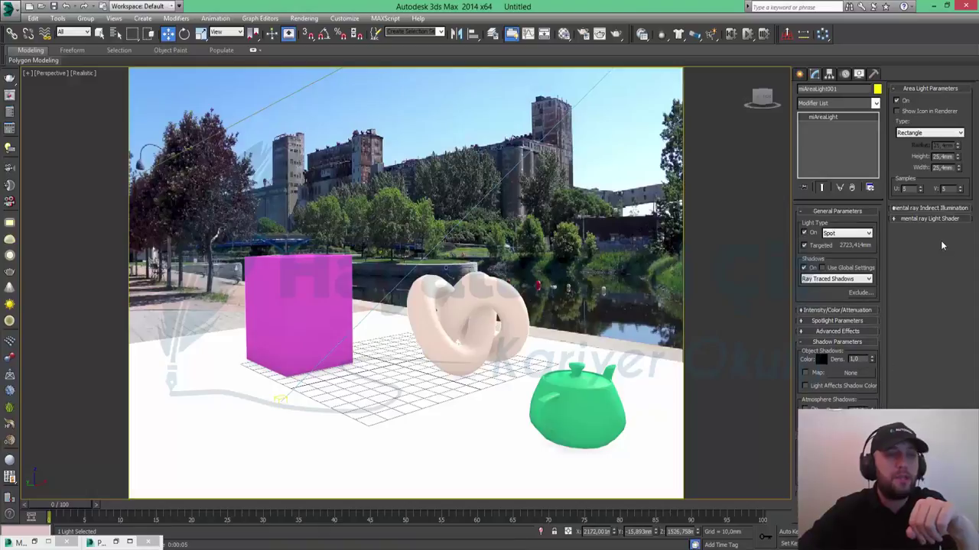
left_click(920, 134)
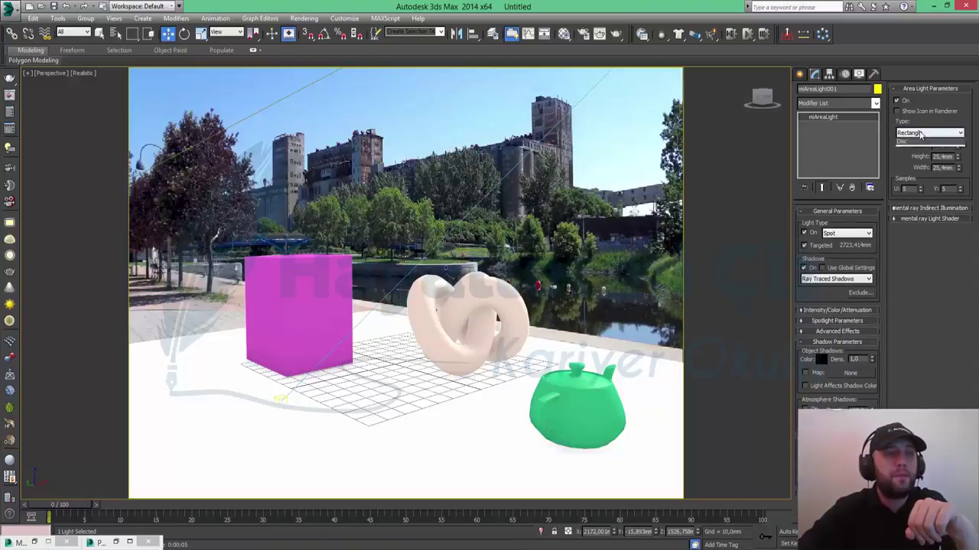
left_click(920, 150)
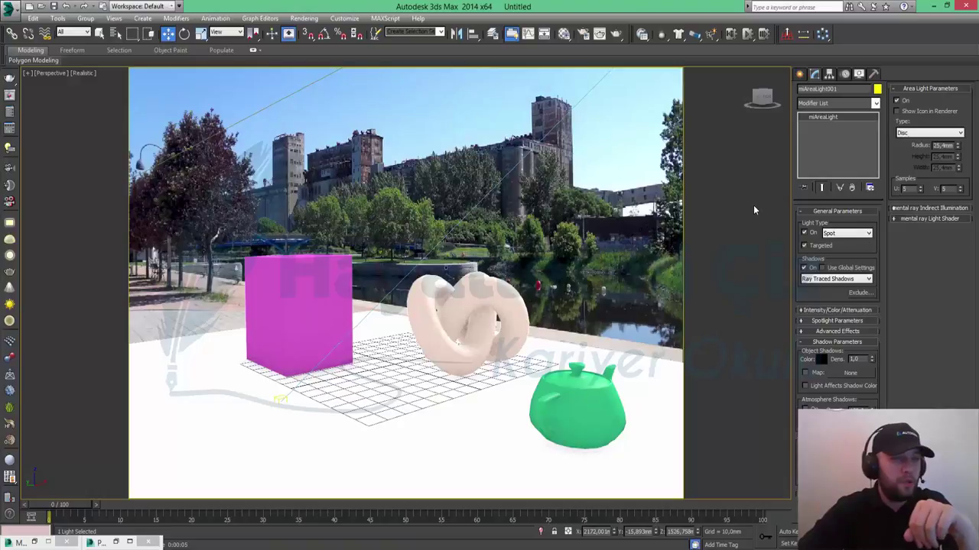
Set the light's intensity Multiplier to 2,0.
left_click(836, 311)
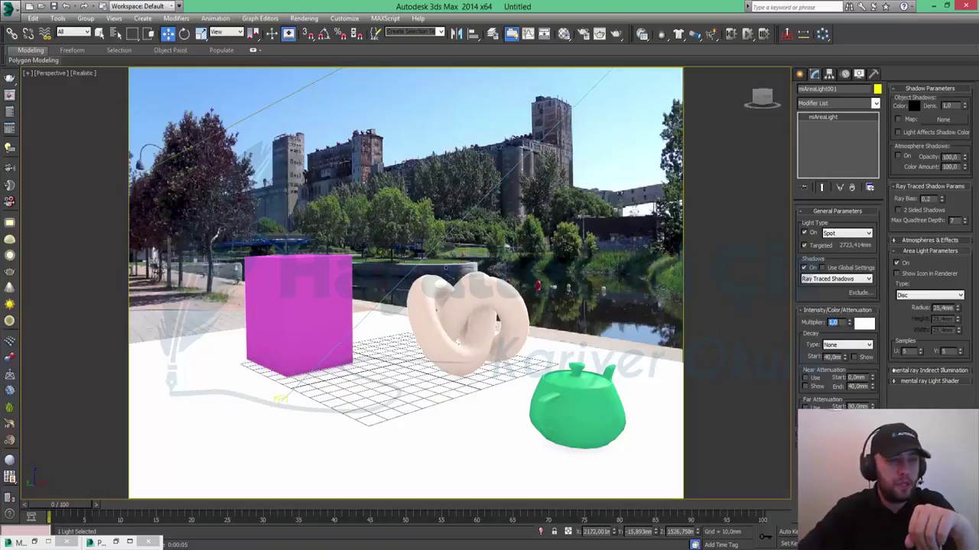
type("2")
key("Return")
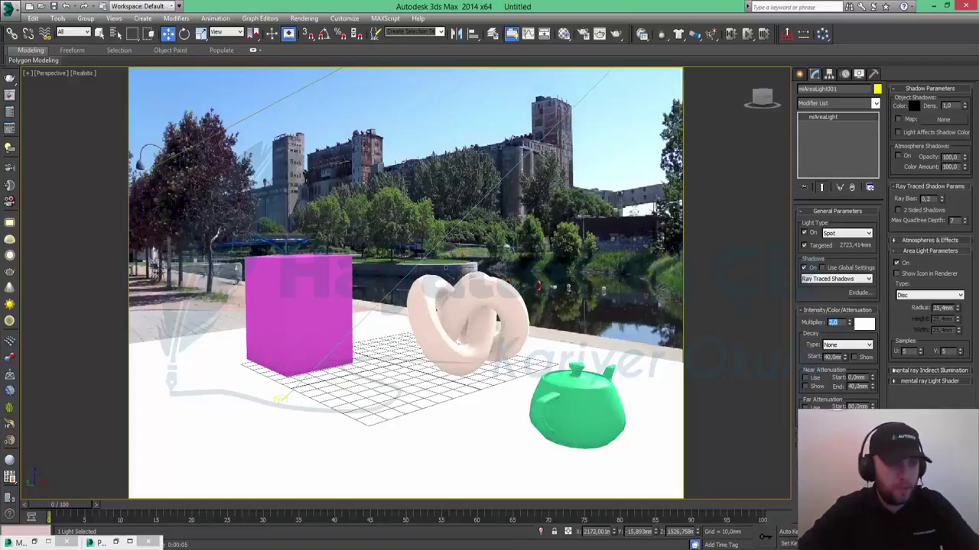
In the Material Editor, lower the matte material's Ambient/Shadow Color from white to dark grey.
key("m")
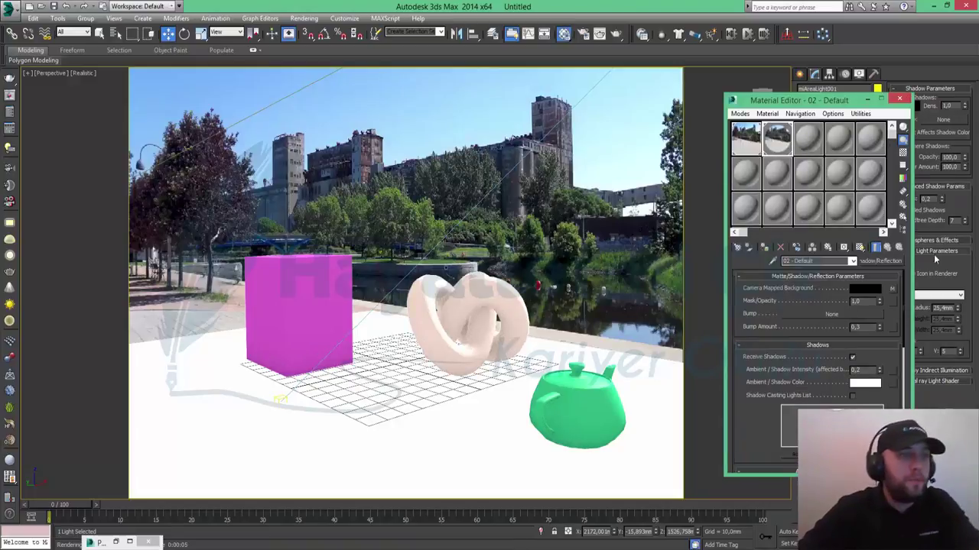
left_click_drag(909, 448, 725, 429)
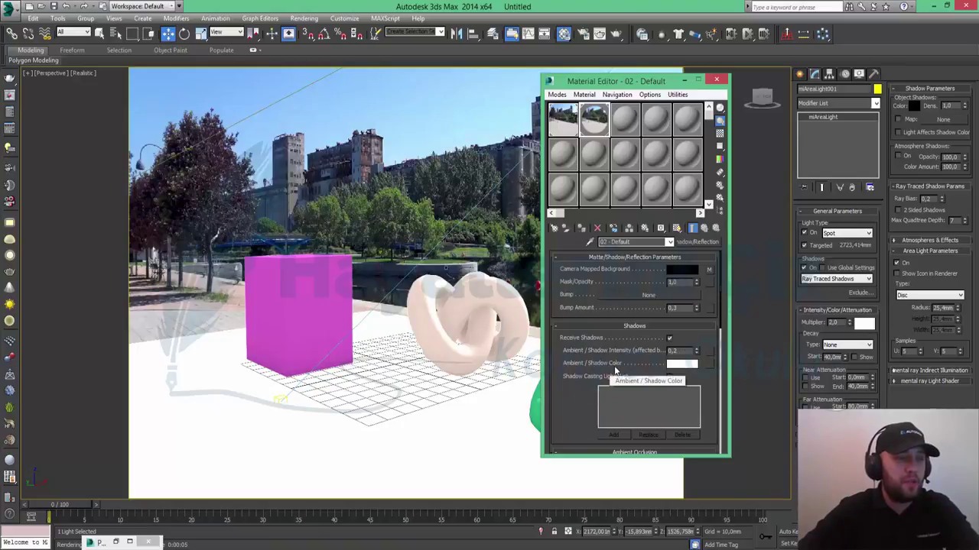
left_click(680, 364)
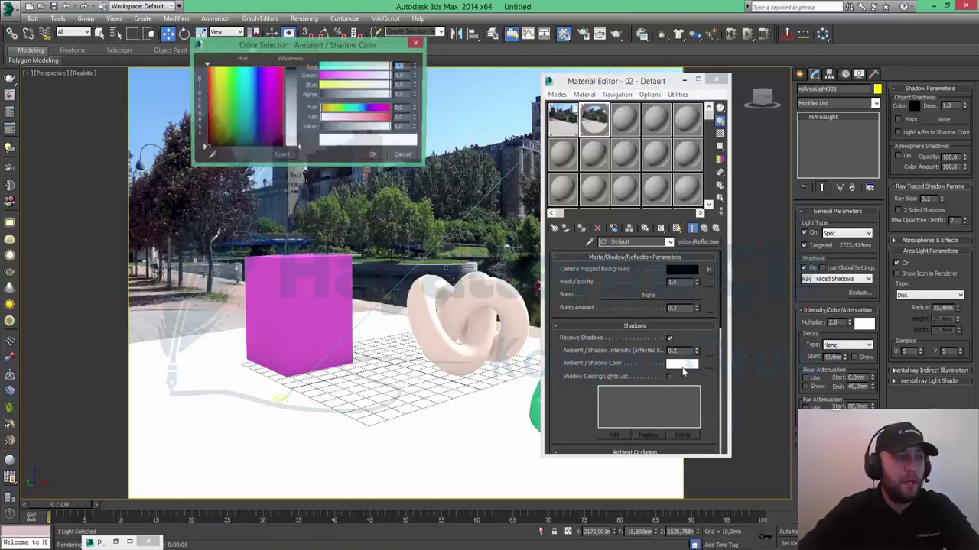
left_click_drag(299, 151, 299, 79)
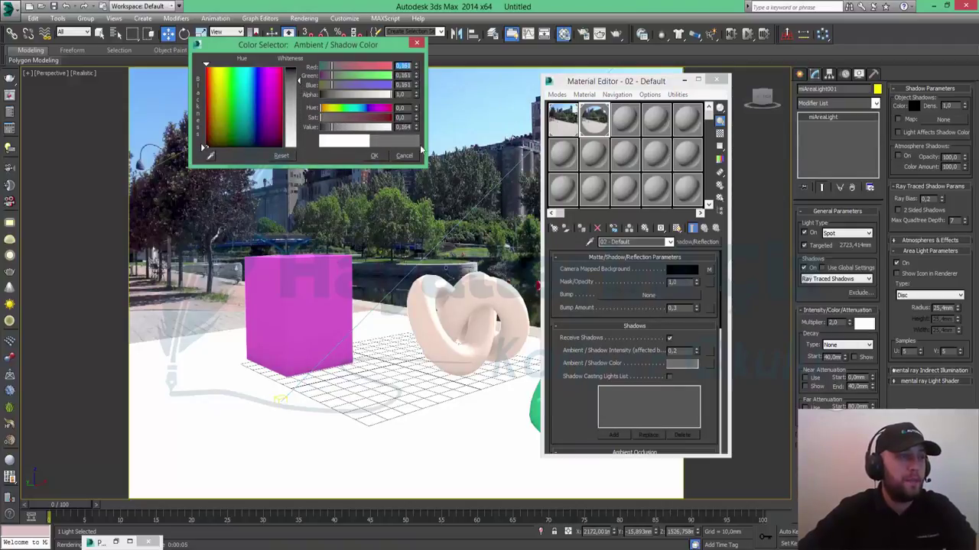
left_click(372, 156)
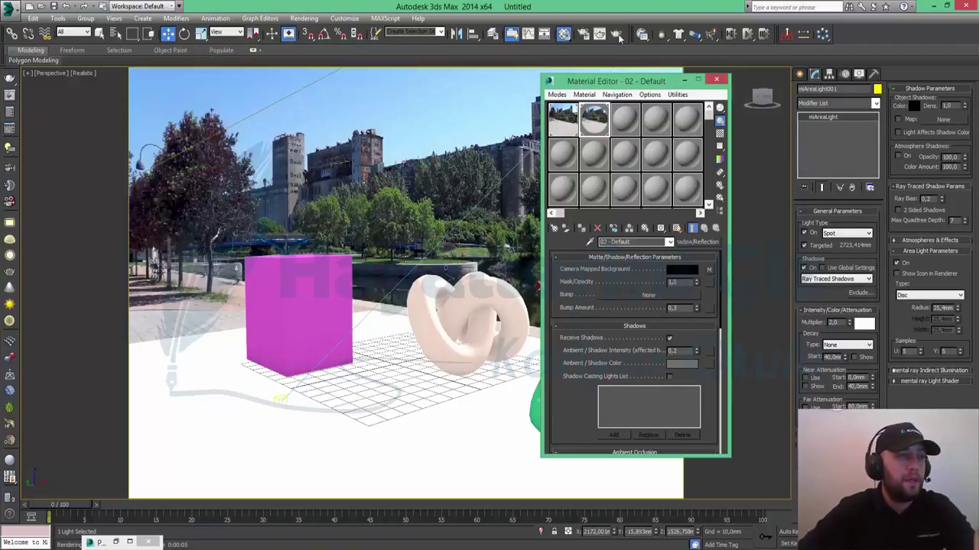
Run a production render to see the box, torus knot and teapot shadows on the pavement.
left_click(618, 35)
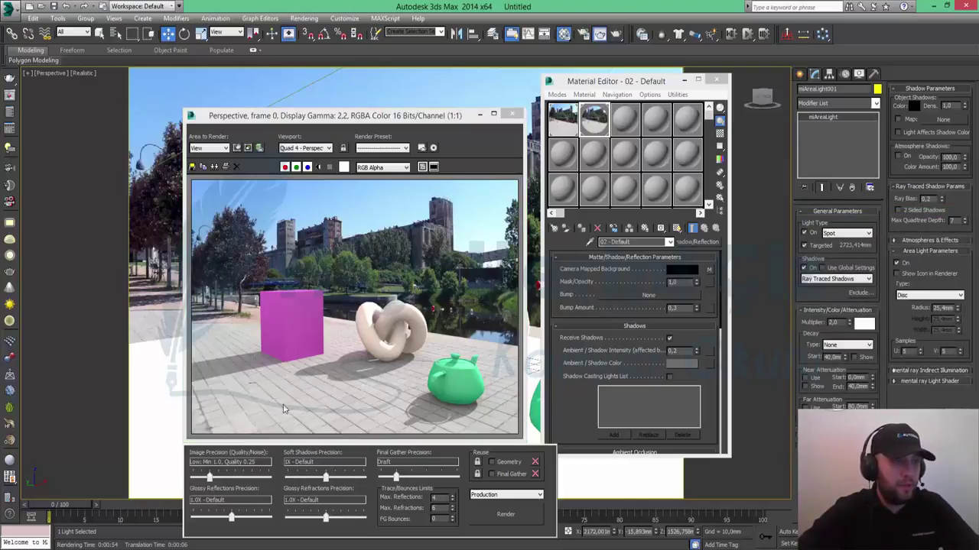
Set the matte Ambient/Shadow Color to near black and start a test render, stopping it early.
left_click(689, 368)
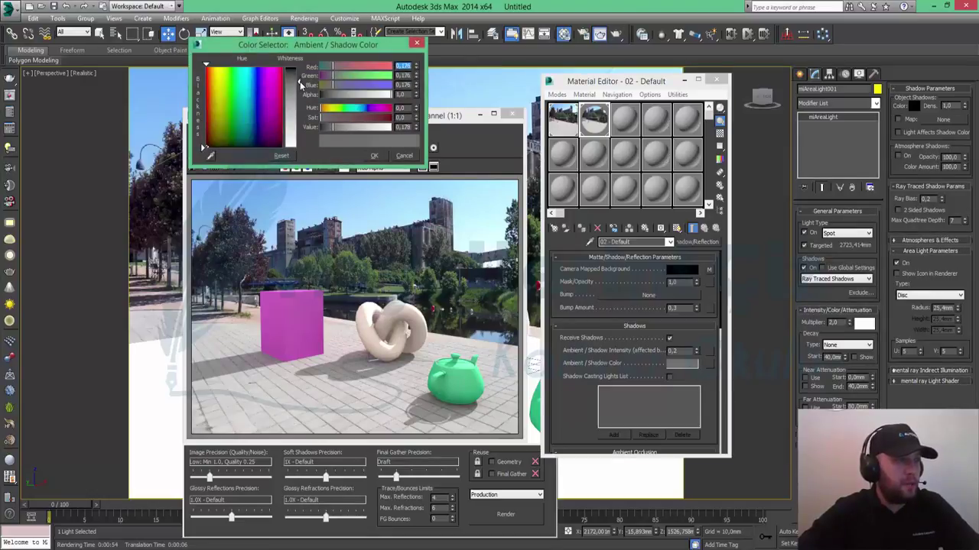
left_click_drag(300, 85, 299, 69)
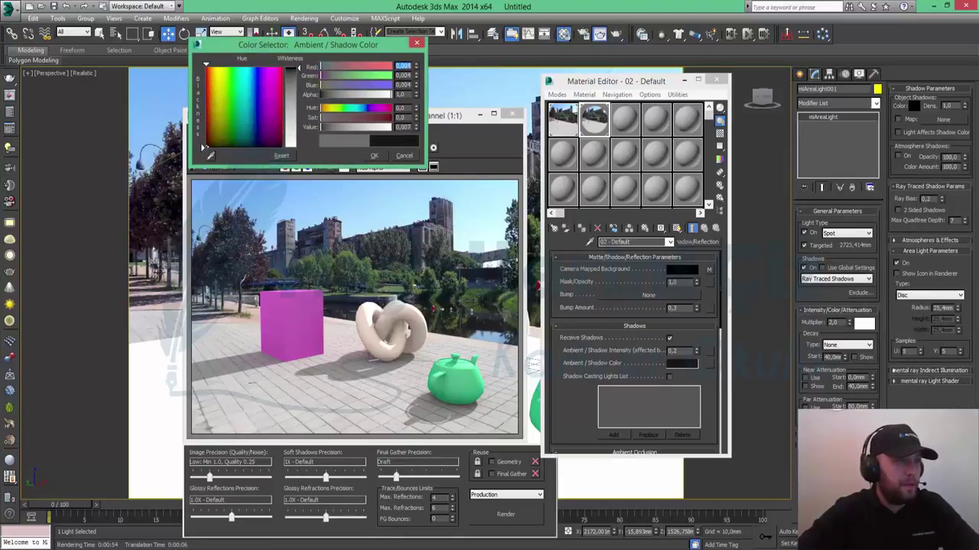
left_click(373, 155)
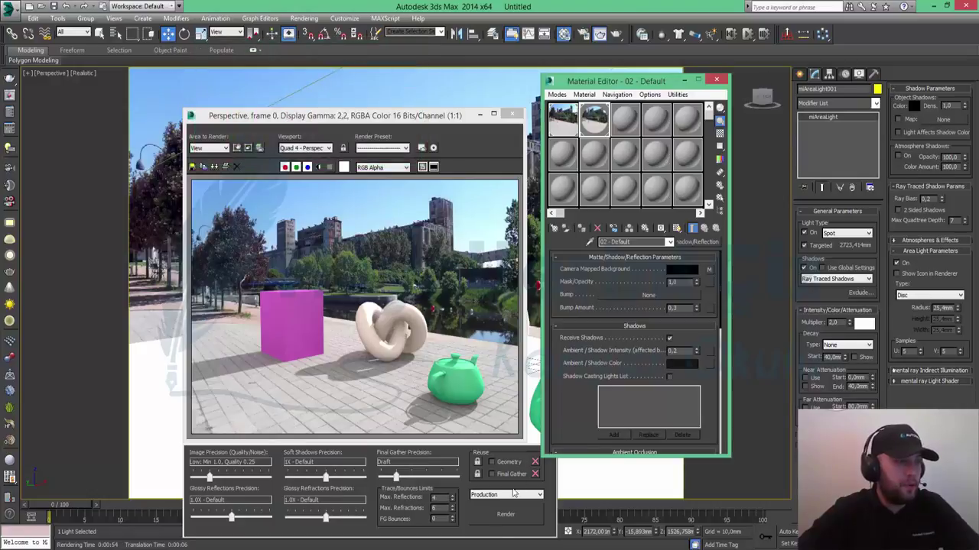
left_click(498, 517)
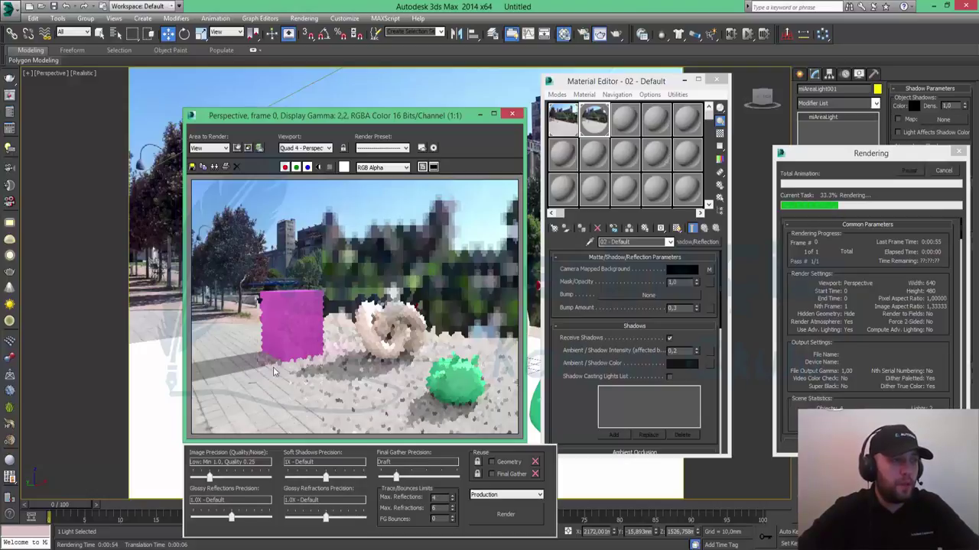
left_click(945, 173)
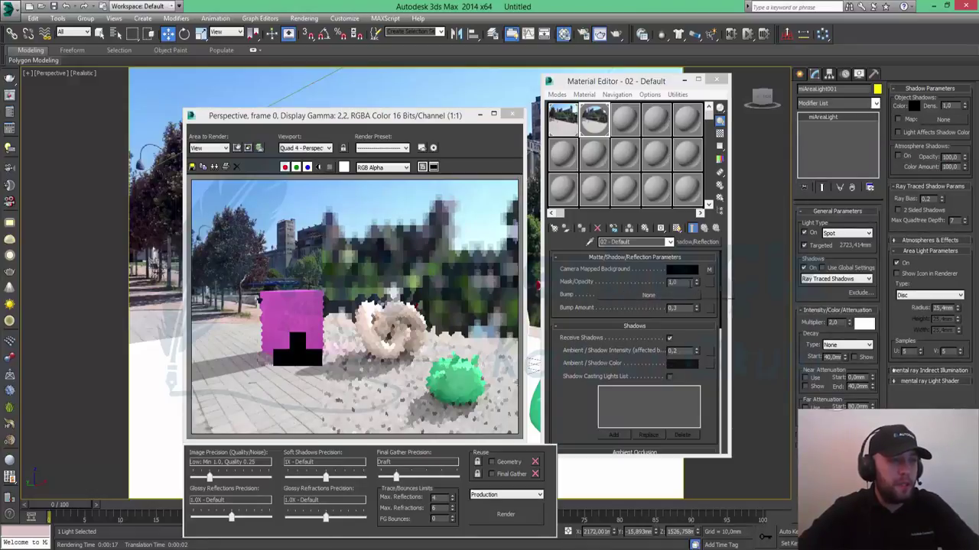
Test a Mask/Opacity of 0.3 in a re-render, then cancel and restore it to 1.0.
double_click(674, 282)
type("0,3")
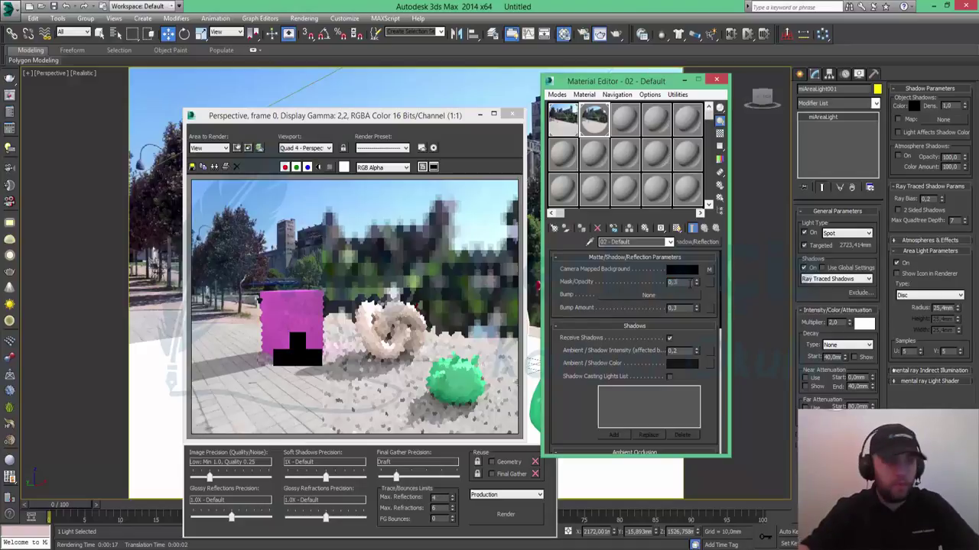
key("Return")
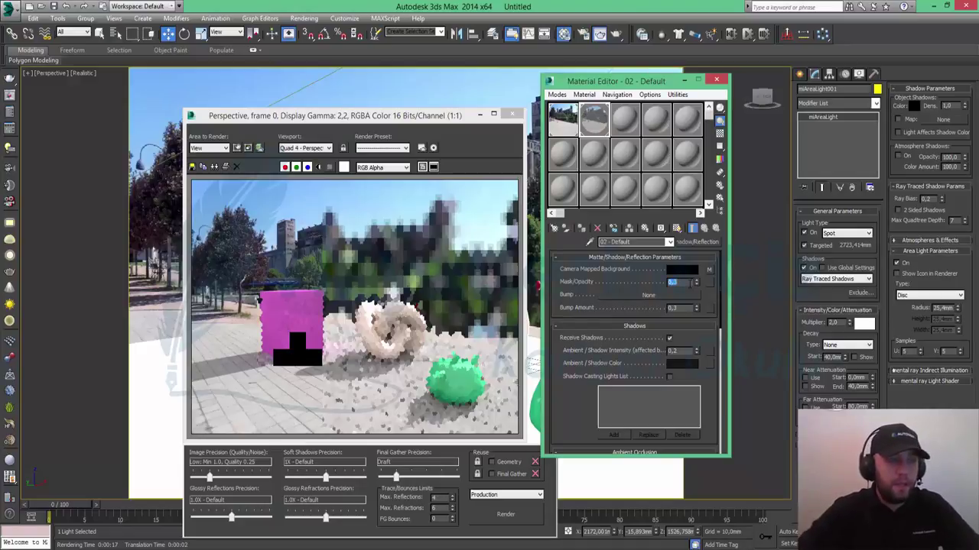
left_click(505, 523)
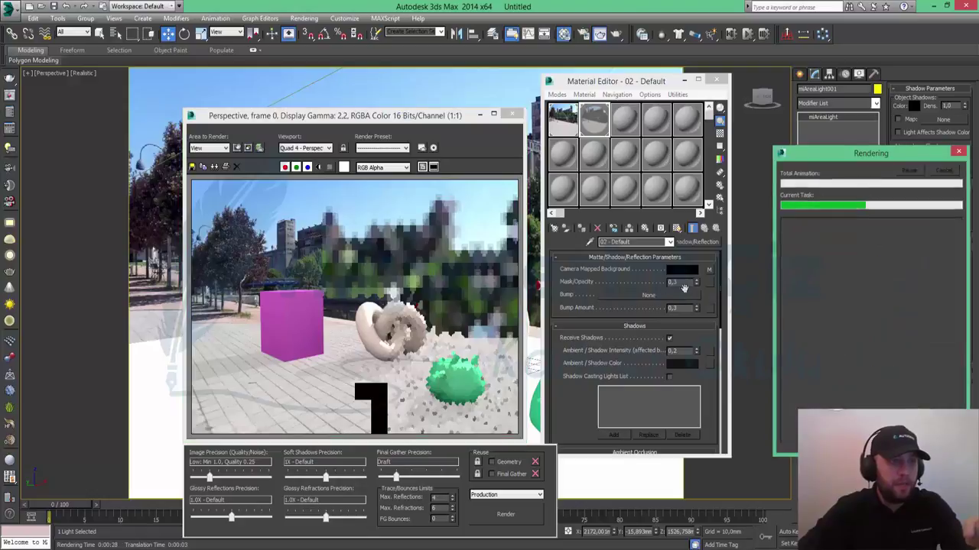
key("Escape")
type("1")
key("Return")
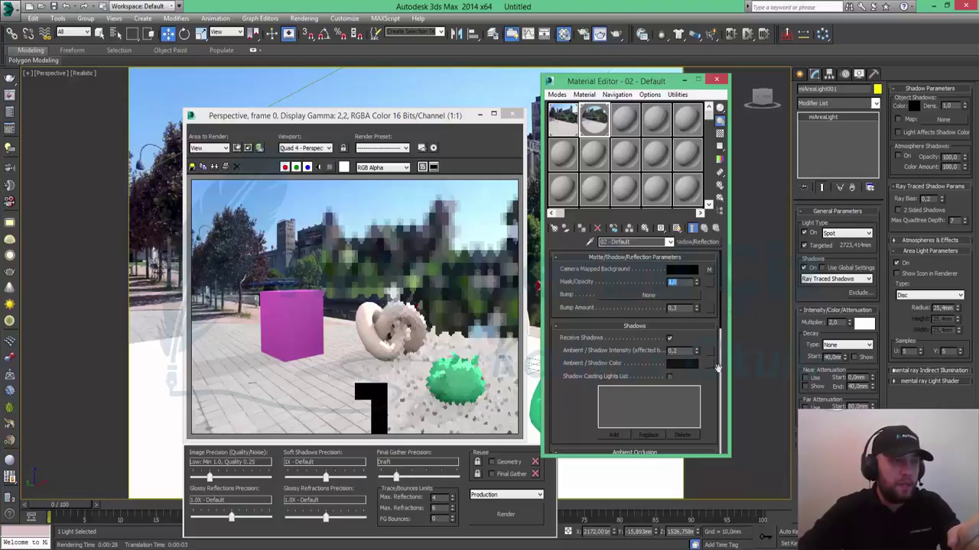
Make the shadow colour pure black, set Ambient/Shadow Intensity to 1.0, and render.
left_click(688, 365)
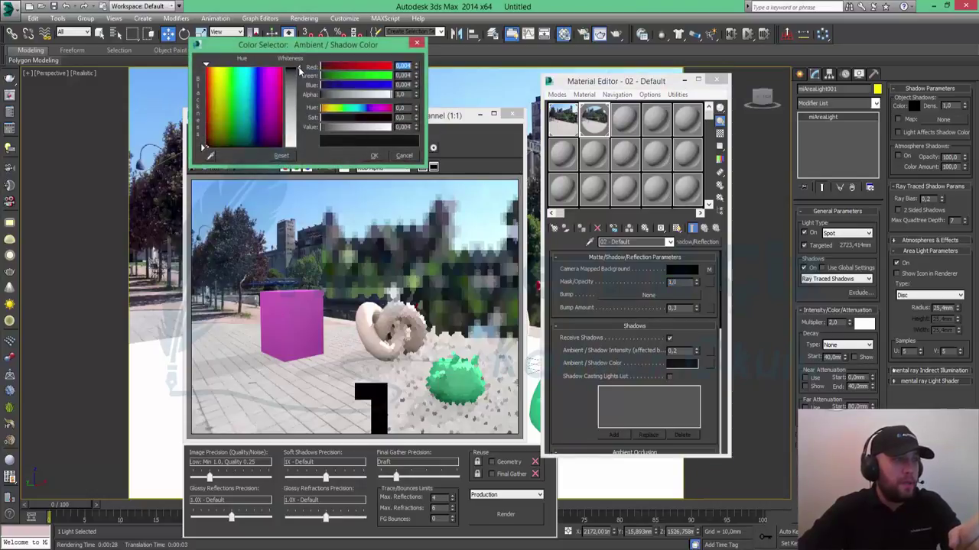
left_click(298, 68)
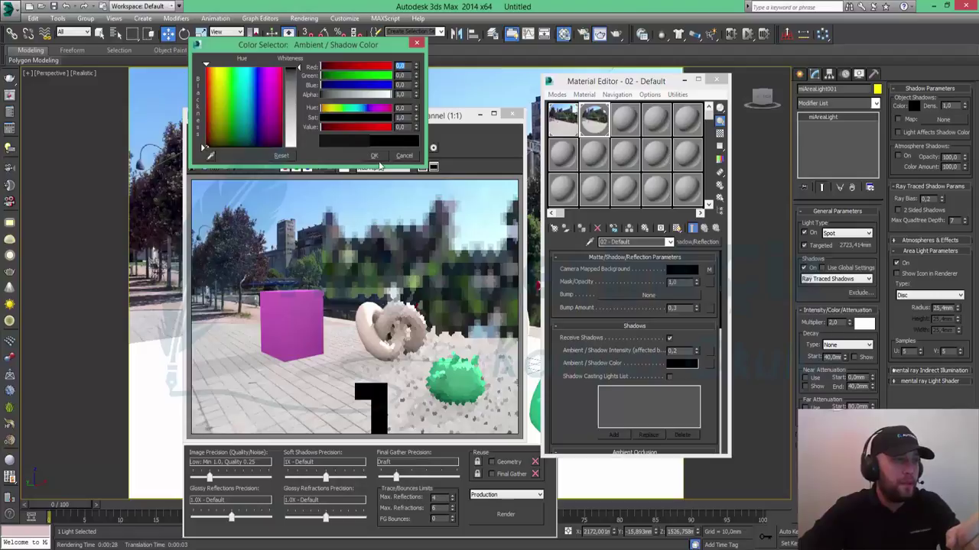
left_click(374, 156)
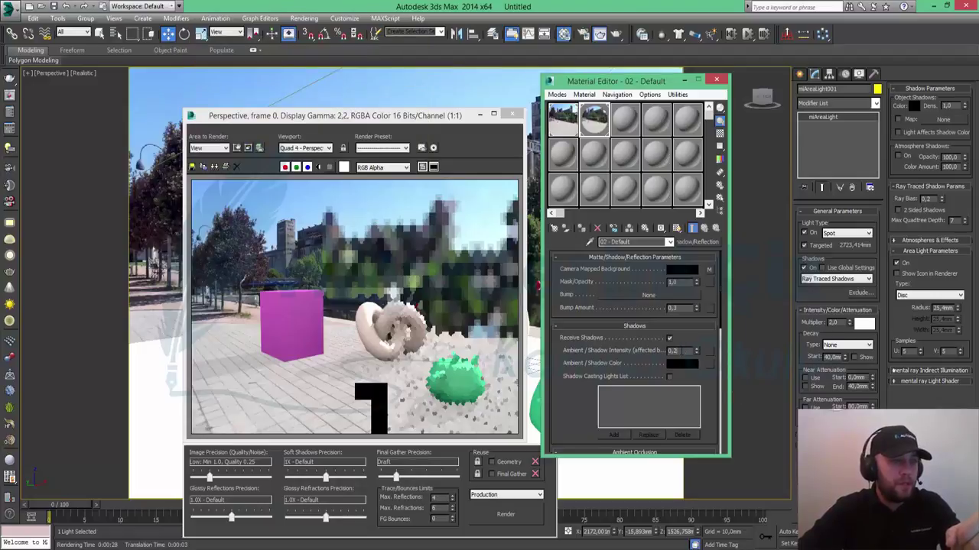
double_click(675, 351)
type("1")
key("Return")
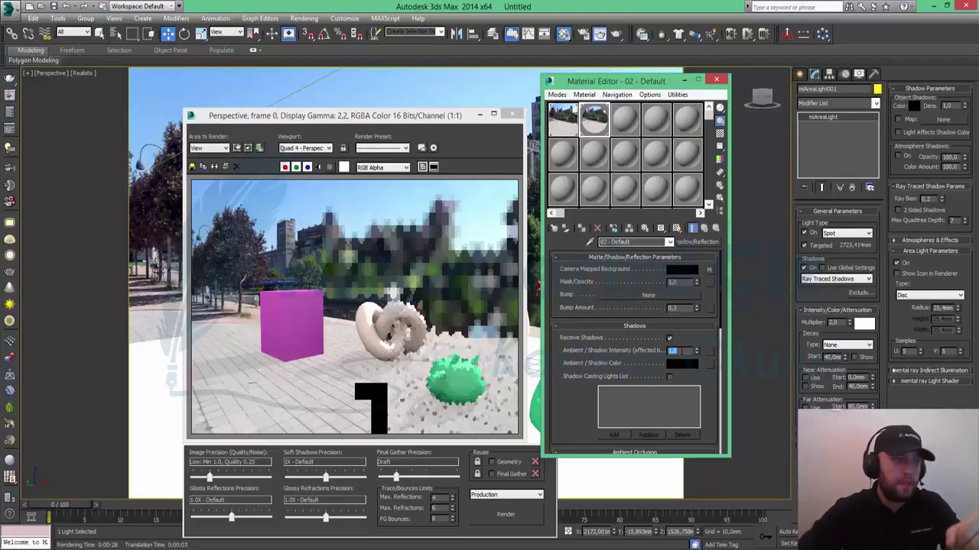
left_click(506, 517)
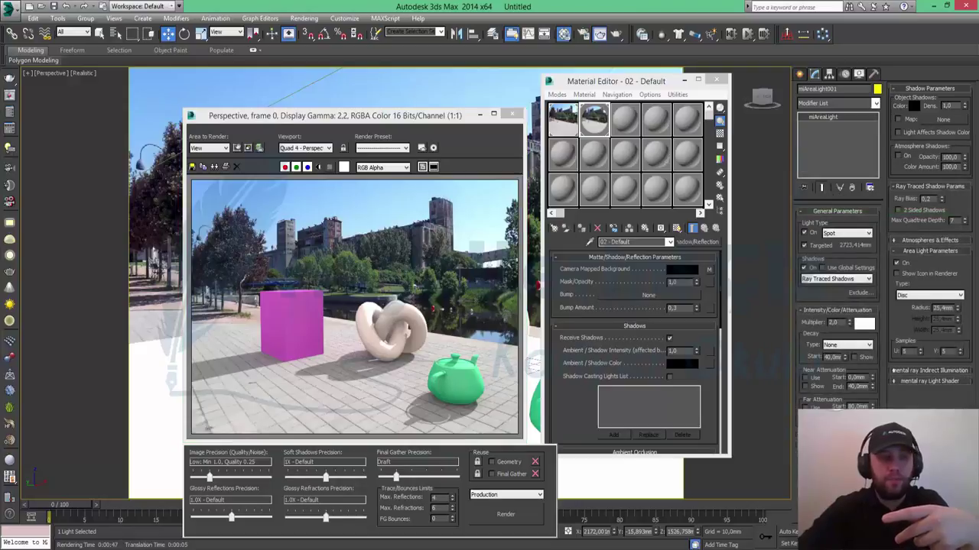
Set the Ambient/Shadow Intensity to 3.0 and re-render the scene.
double_click(676, 350)
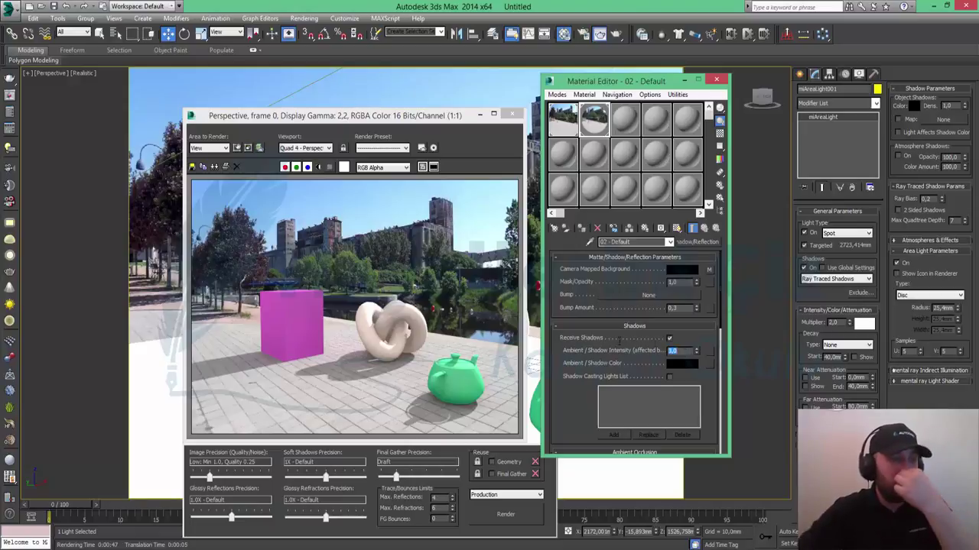
type("3")
left_click(523, 515)
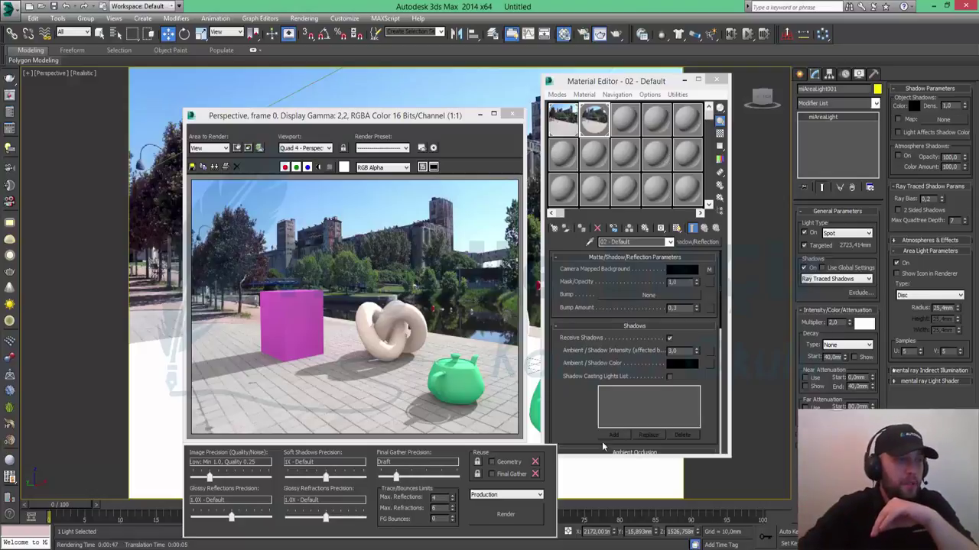
Enable Receive Reflections on the matte ground material and render to show mirrored objects.
left_click_drag(602, 441, 623, 296)
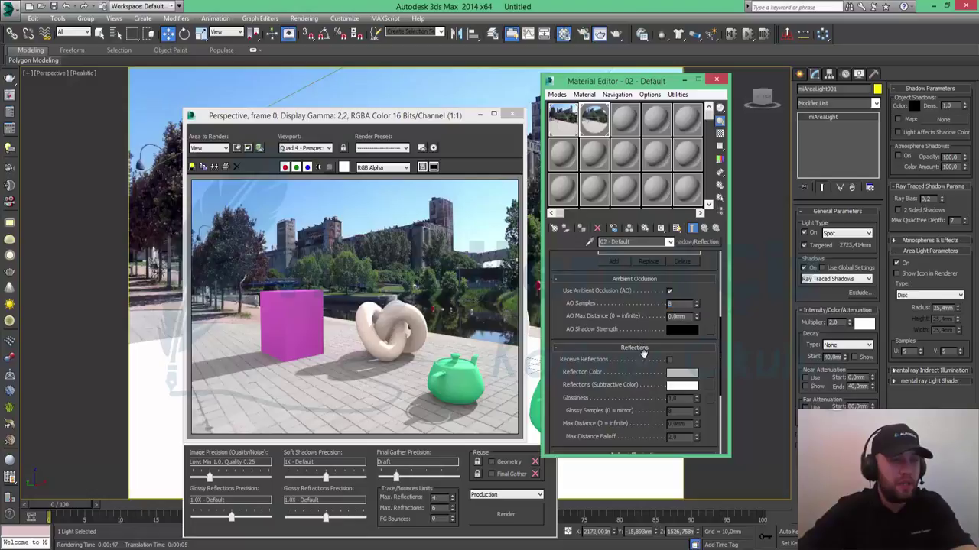
left_click_drag(688, 359, 702, 282)
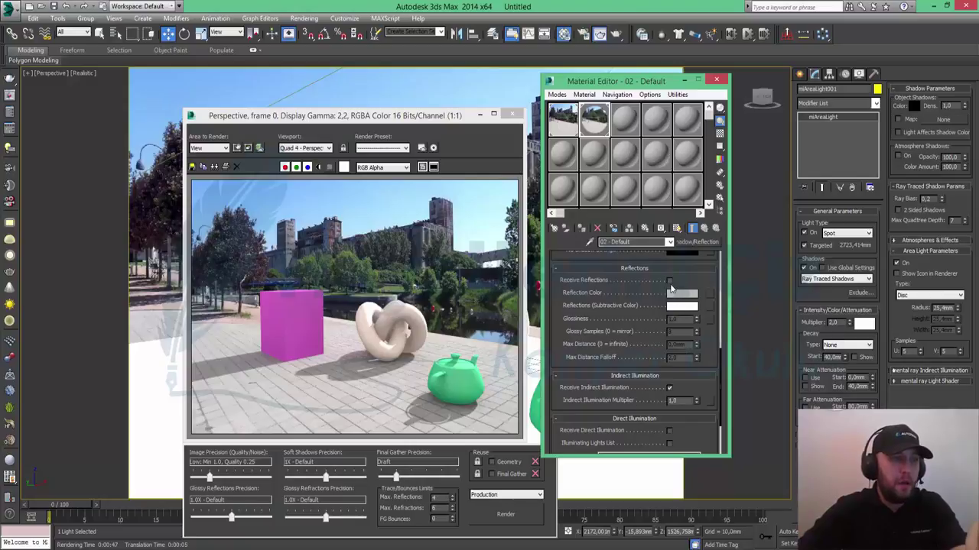
left_click(506, 514)
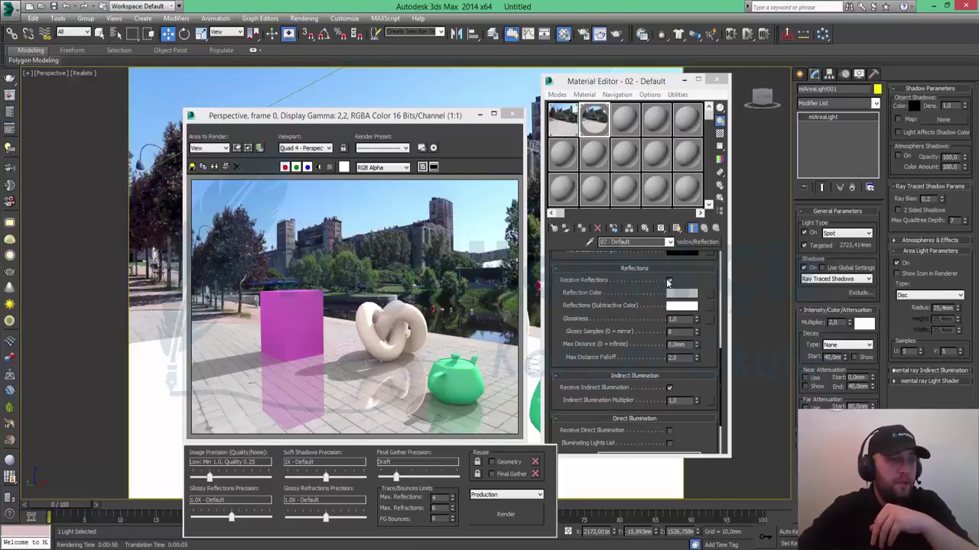
Turn Receive Reflections off and render only a Region framed around the pink box.
left_click(669, 281)
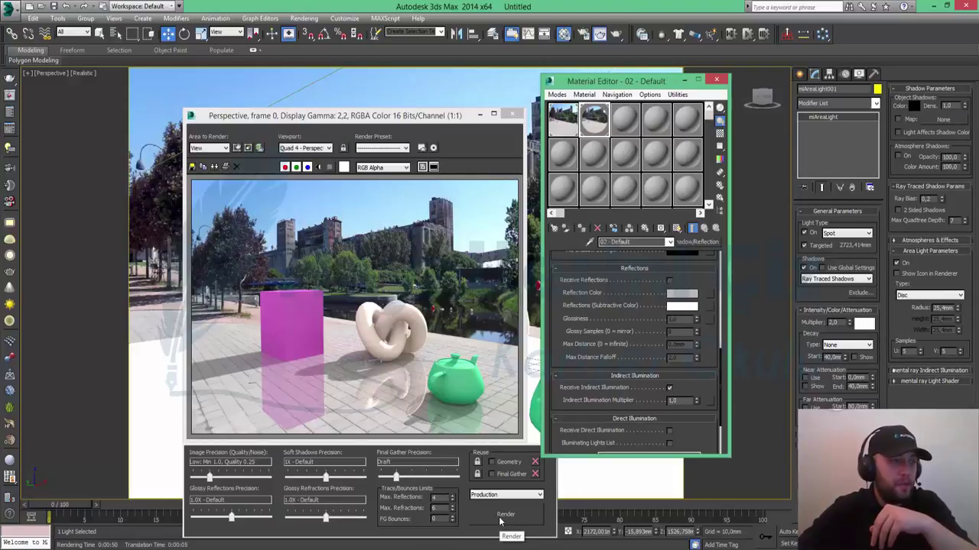
left_click(217, 147)
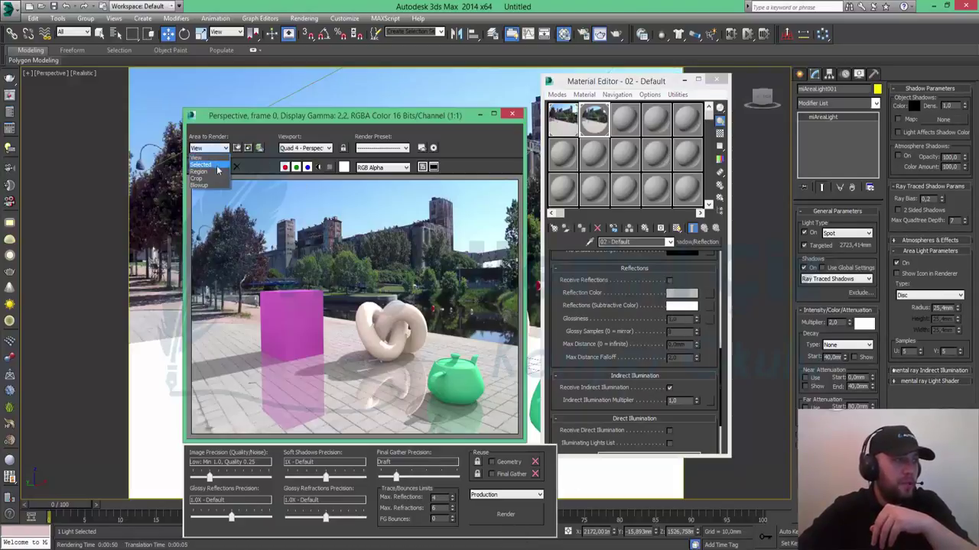
left_click(215, 173)
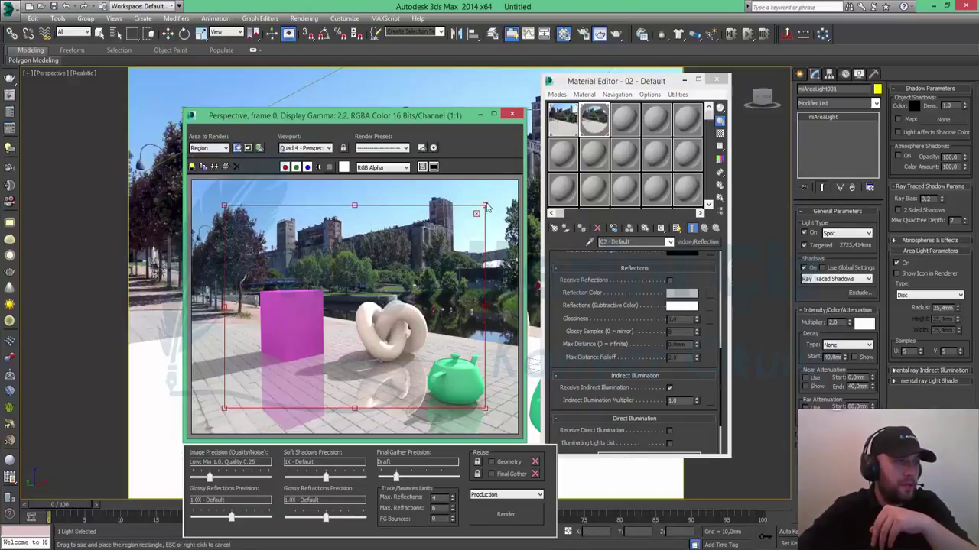
left_click_drag(475, 213, 338, 304)
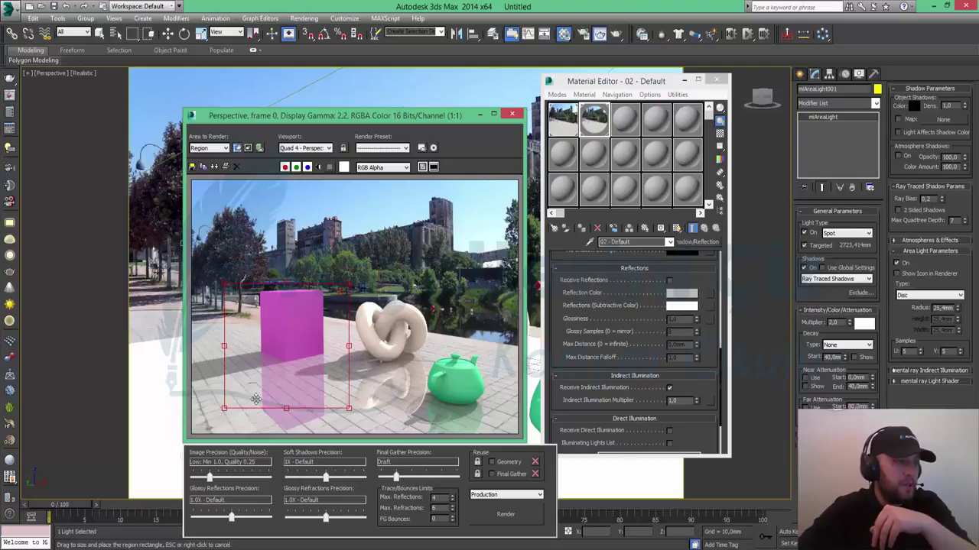
left_click_drag(228, 403, 254, 387)
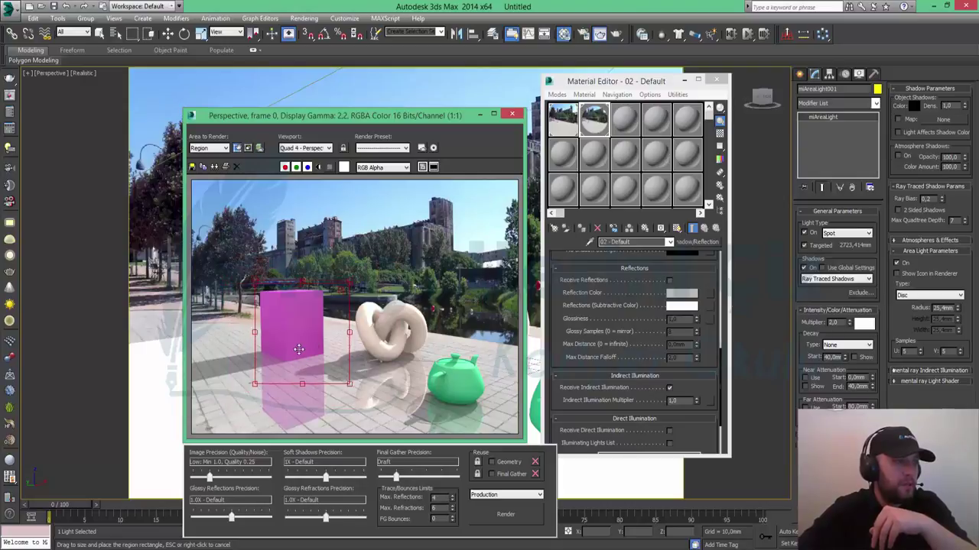
left_click_drag(298, 356, 278, 343)
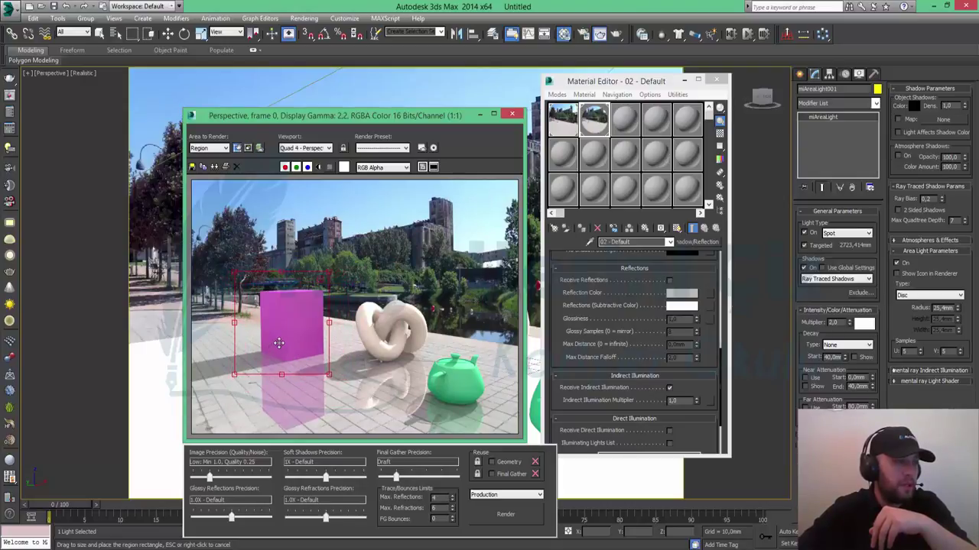
left_click(511, 515)
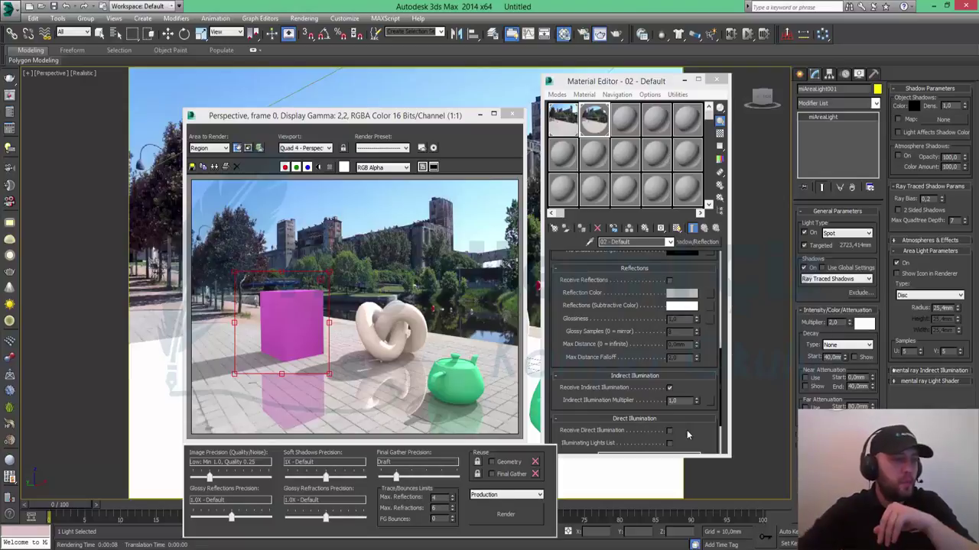
Select Sky001 in the Light Lister, then hide the Material Editor, lister and render window.
left_click(685, 80)
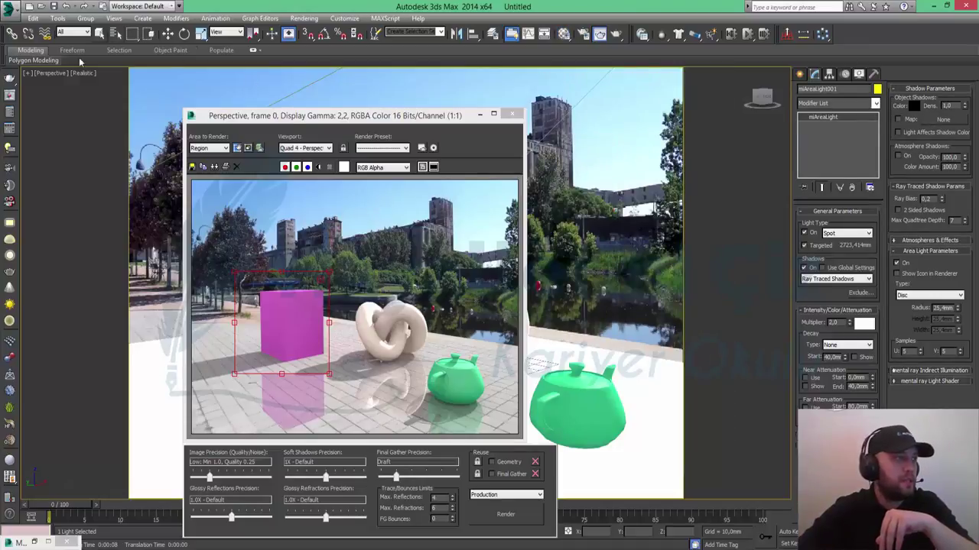
left_click(59, 19)
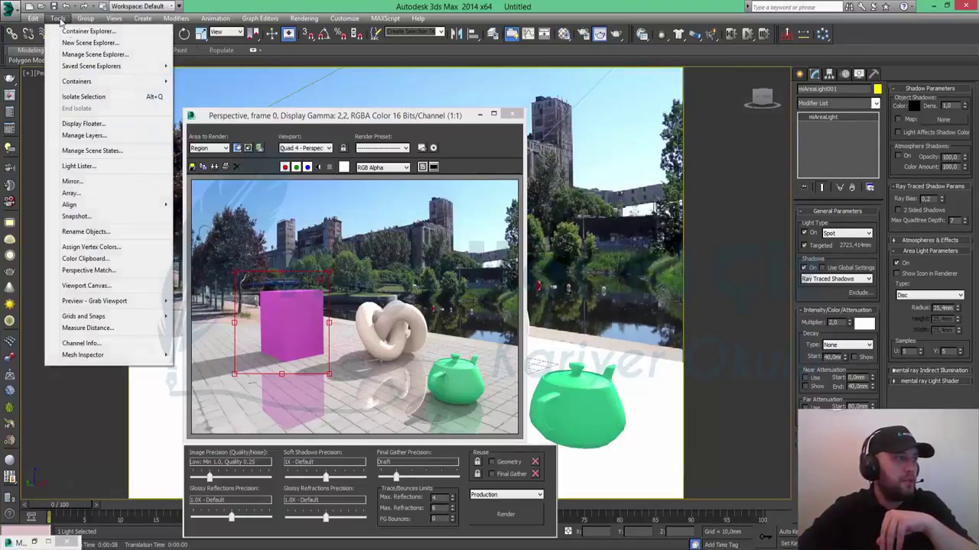
left_click(79, 166)
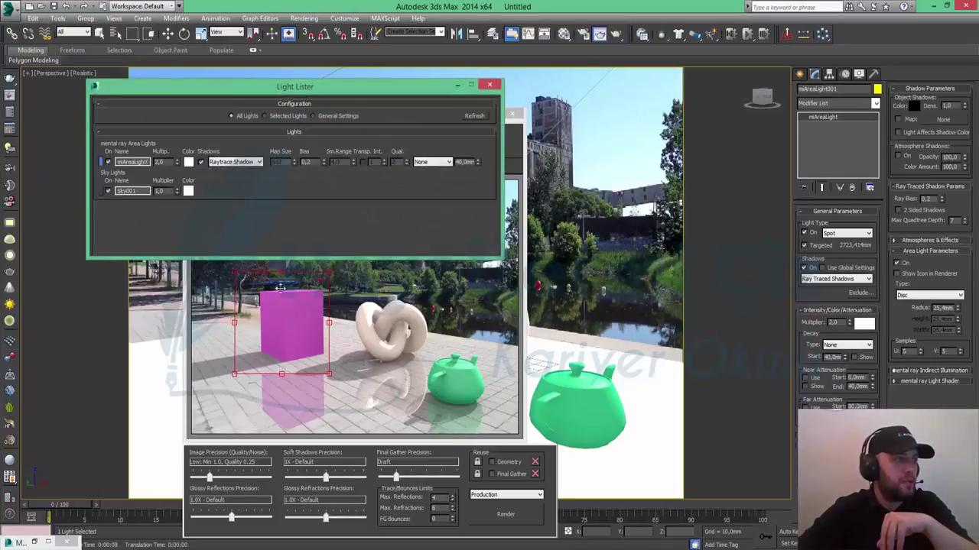
left_click(102, 192)
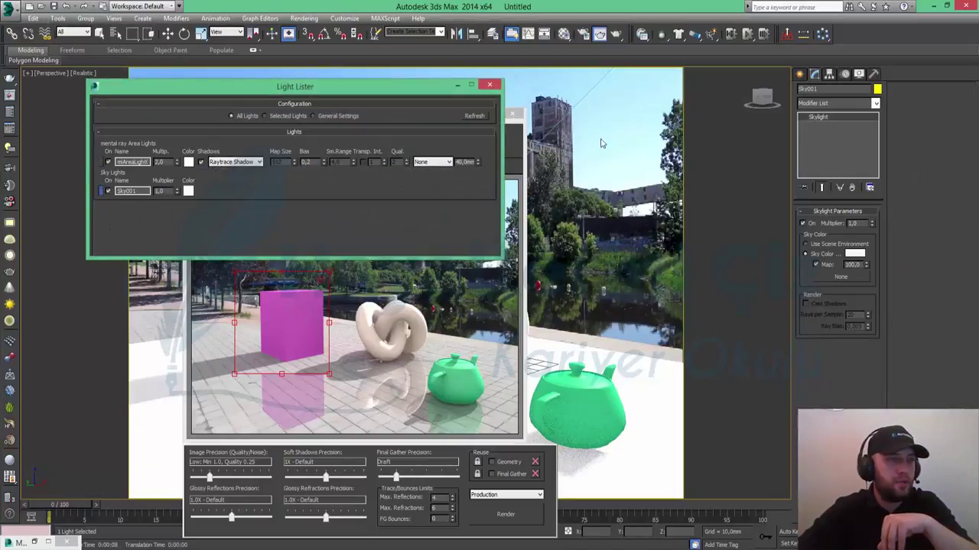
left_click(841, 278)
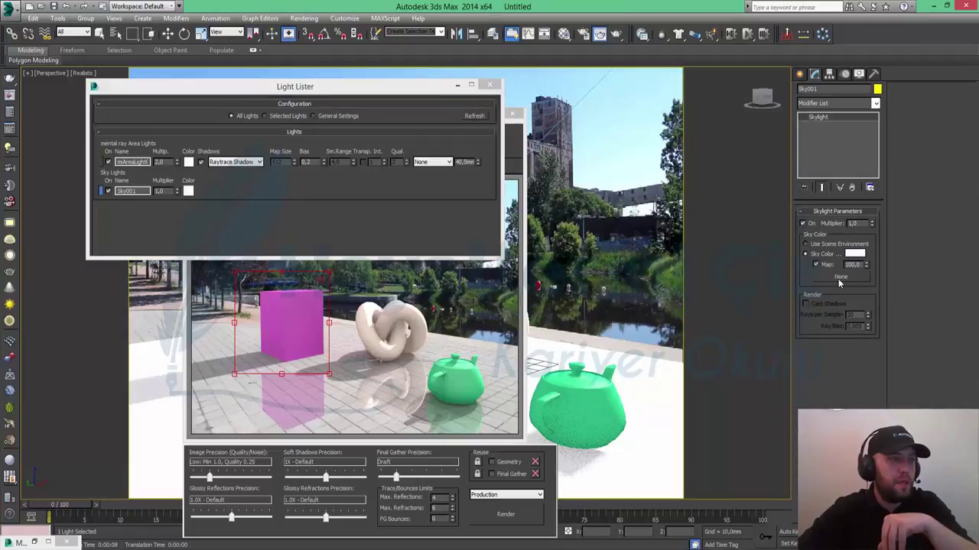
left_click(490, 86)
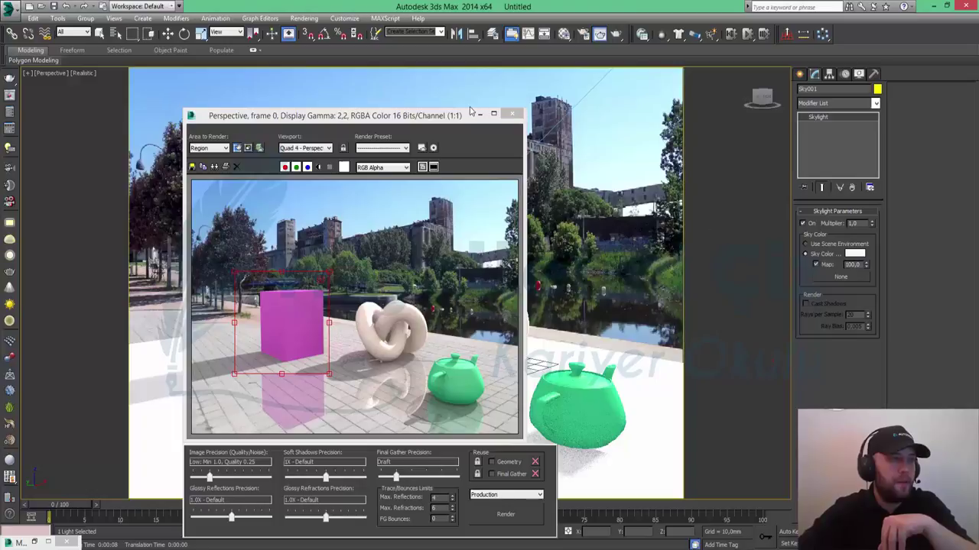
left_click(511, 114)
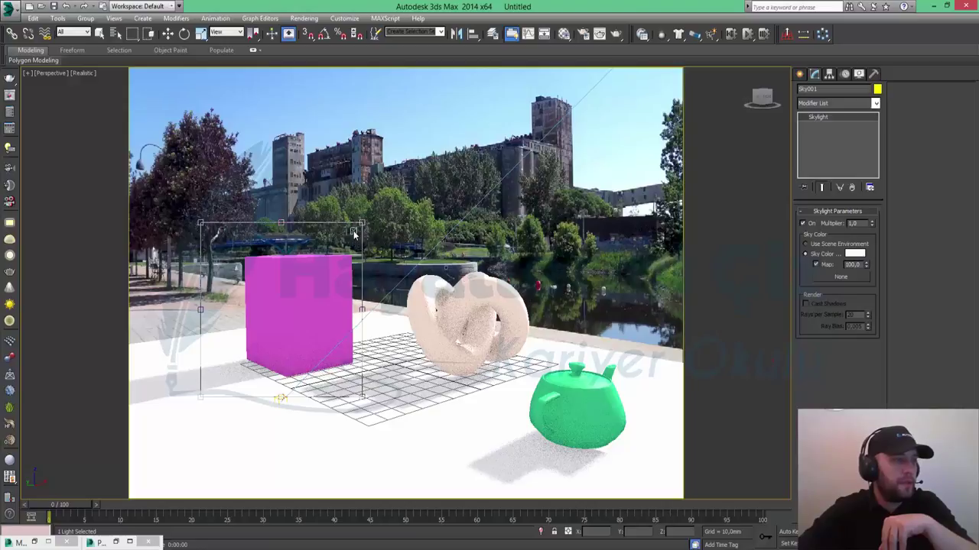
Set Render Setup's Area to Render back to View, then begin assigning the skylight map.
key("w")
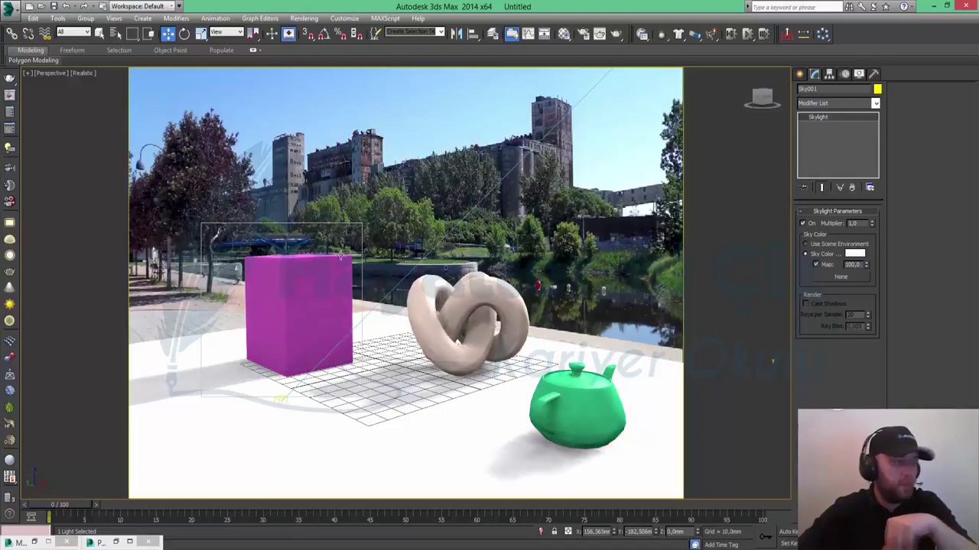
left_click(303, 18)
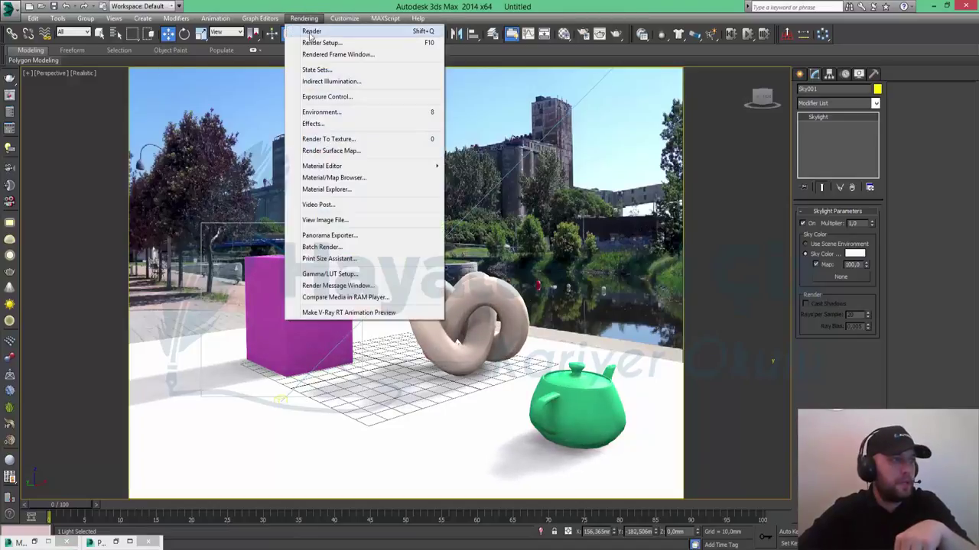
left_click(314, 43)
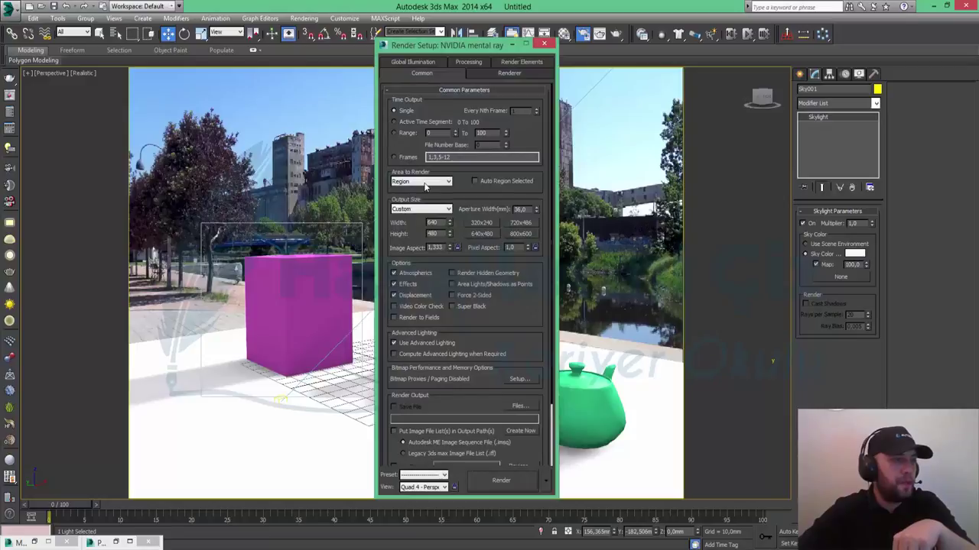
left_click(425, 182)
left_click(405, 190)
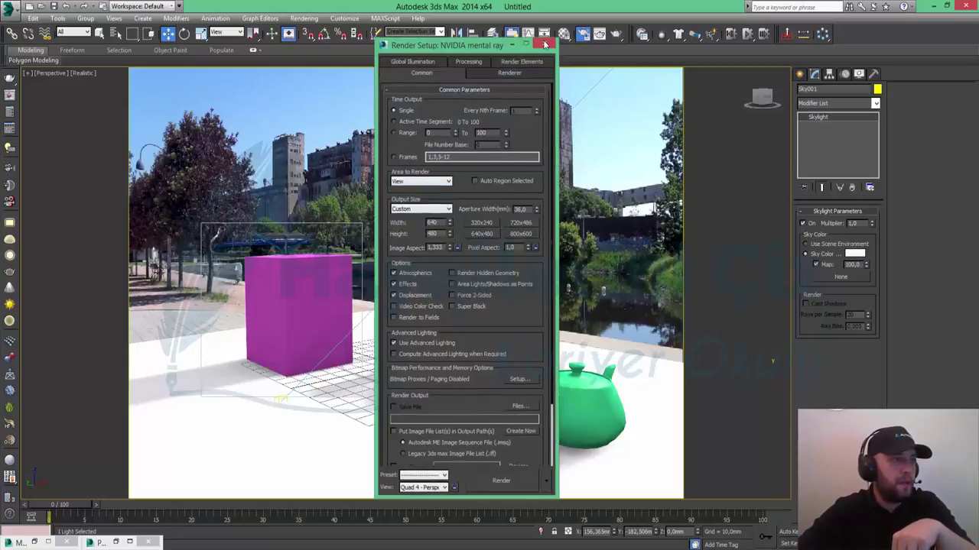
left_click(544, 44)
left_click(841, 277)
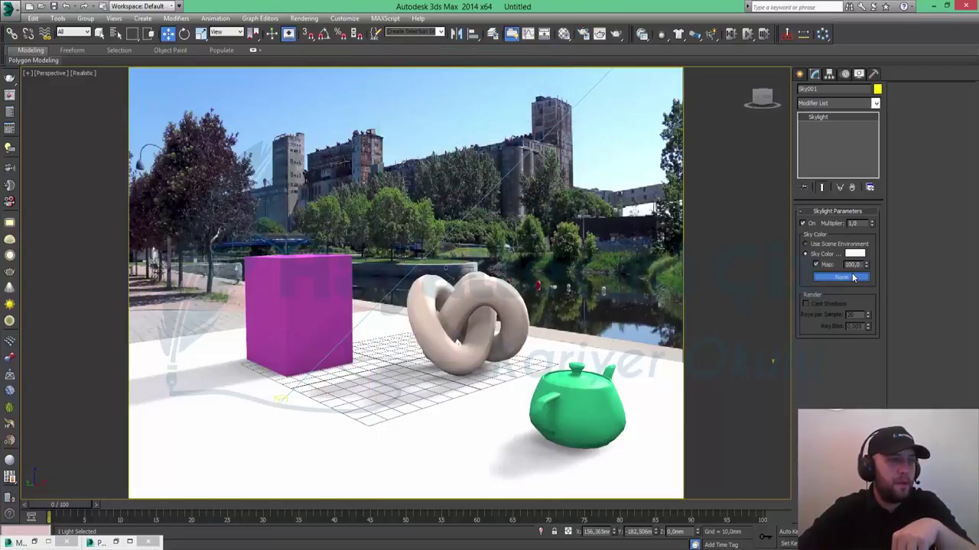
Assign a Bitmap map loading cyl_env.jpg as Sky001's sky colour.
double_click(425, 177)
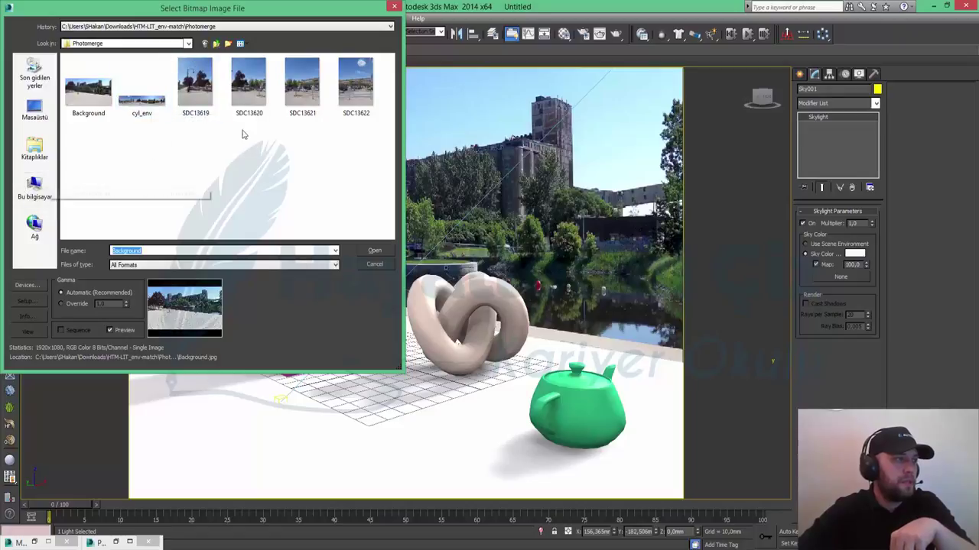
double_click(157, 101)
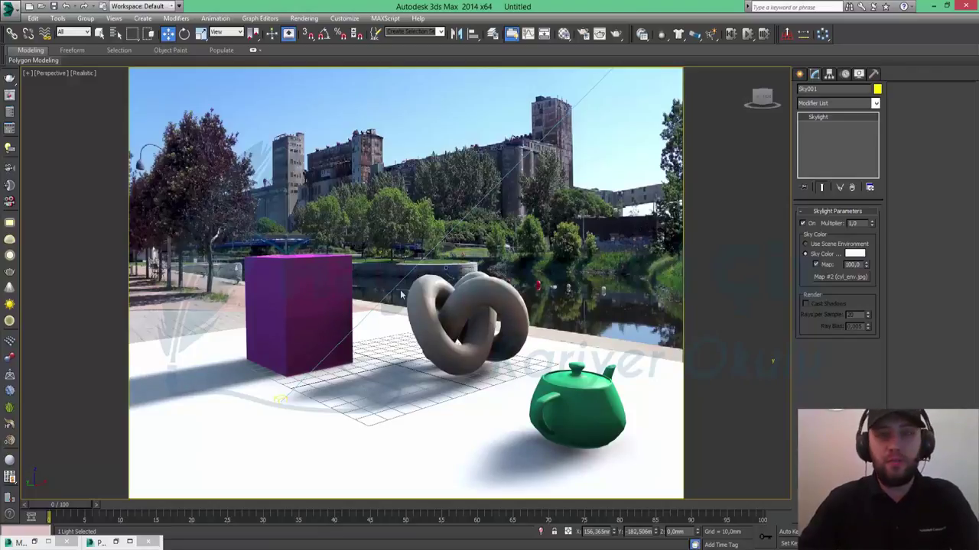
Start a mental ray production render of the scene lit by the cyl_env.jpg skylight.
left_click(617, 39)
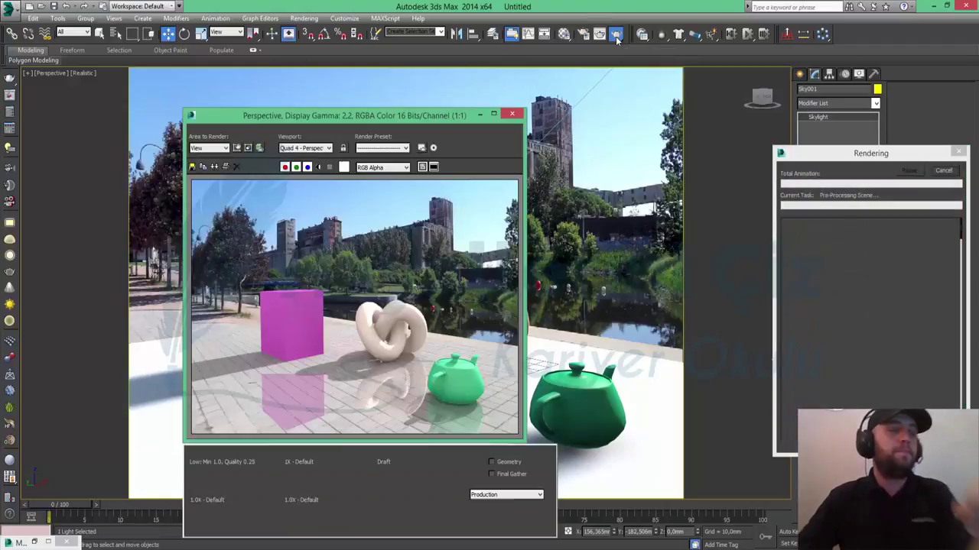